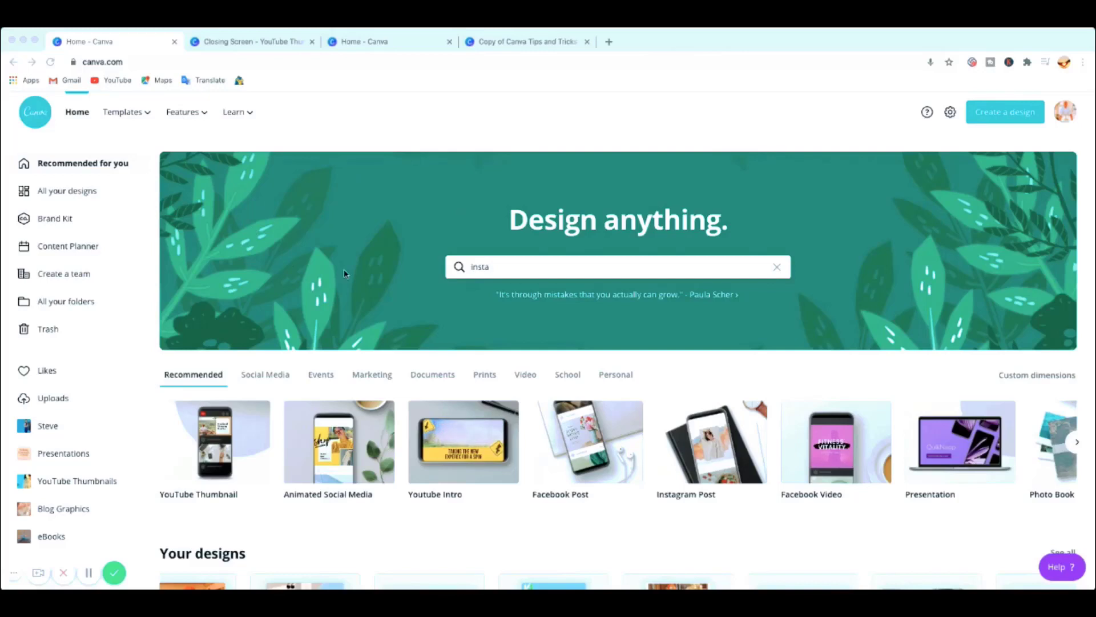
Look through the home page's recommended design types, recent designs and template rows for Instagram posts and posters.
scroll(501, 427, right, 4)
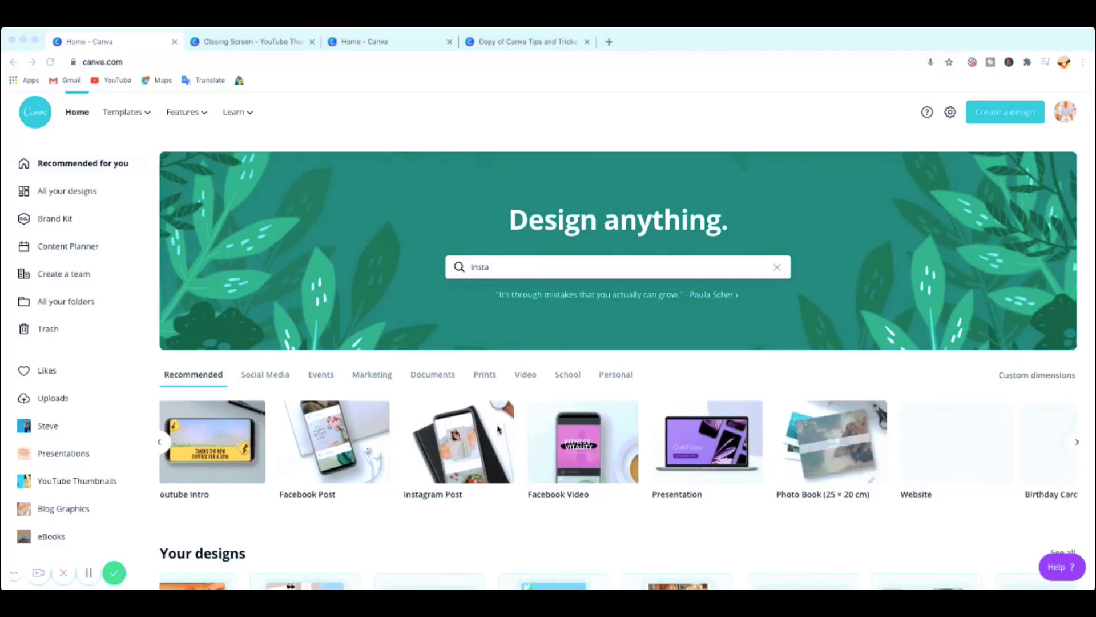
scroll(457, 423, left, 4)
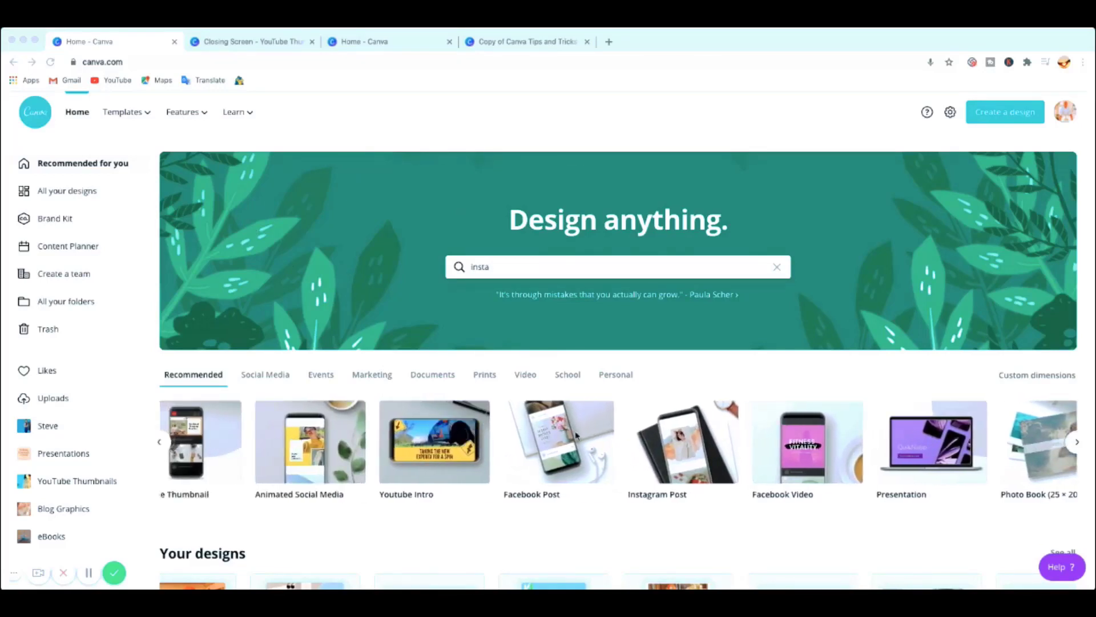
scroll(579, 427, down, 3)
scroll(579, 427, down, 3)
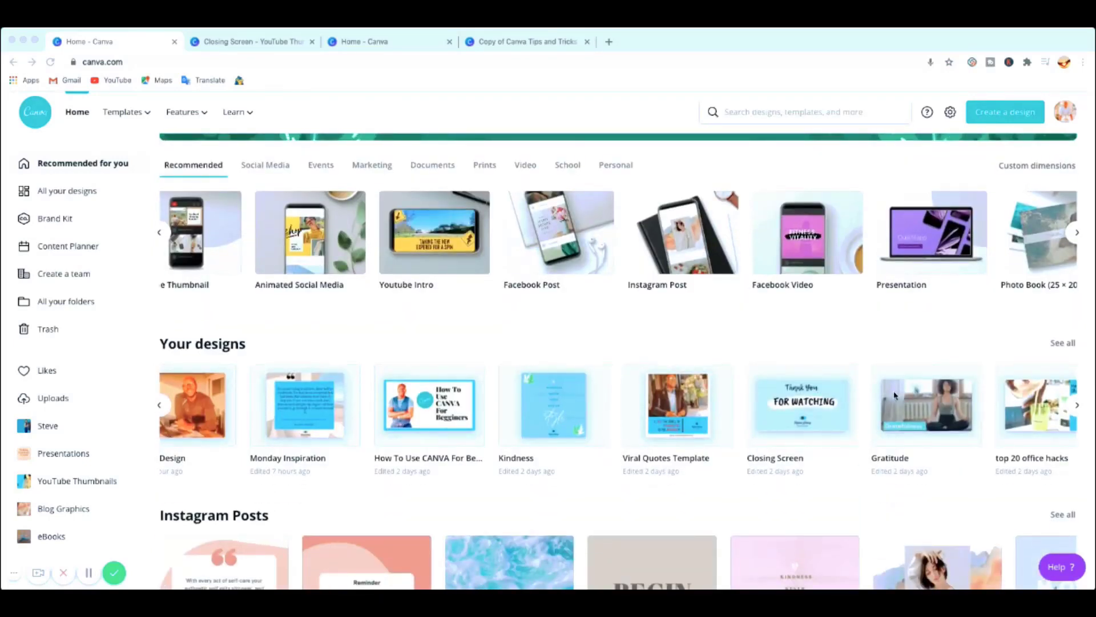
scroll(685, 394, left, 2)
scroll(579, 383, right, 4)
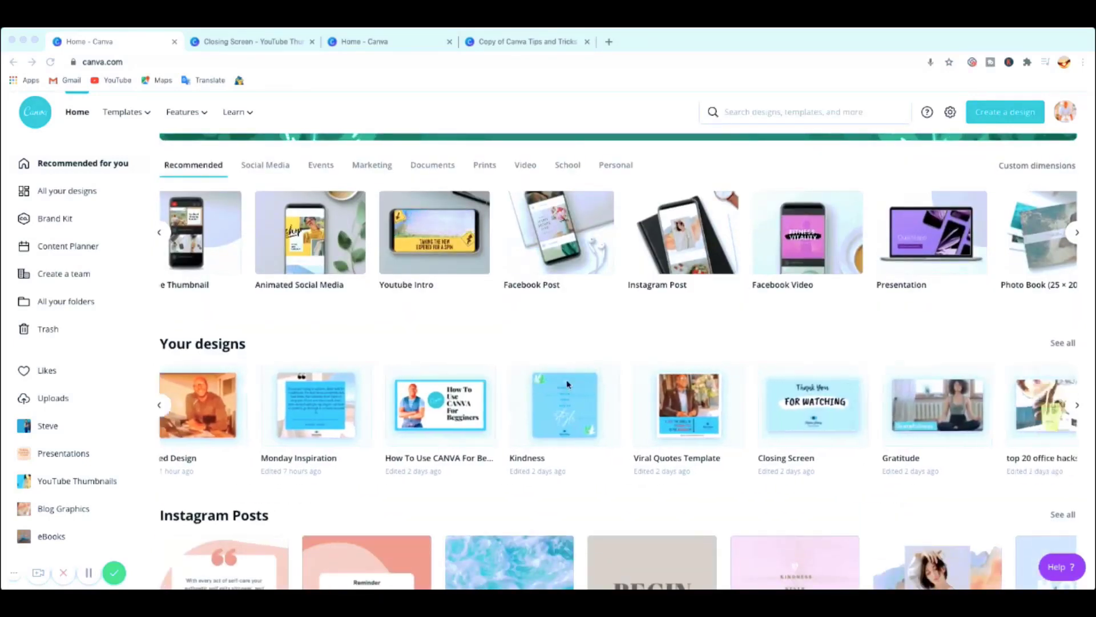
scroll(553, 387, down, 5)
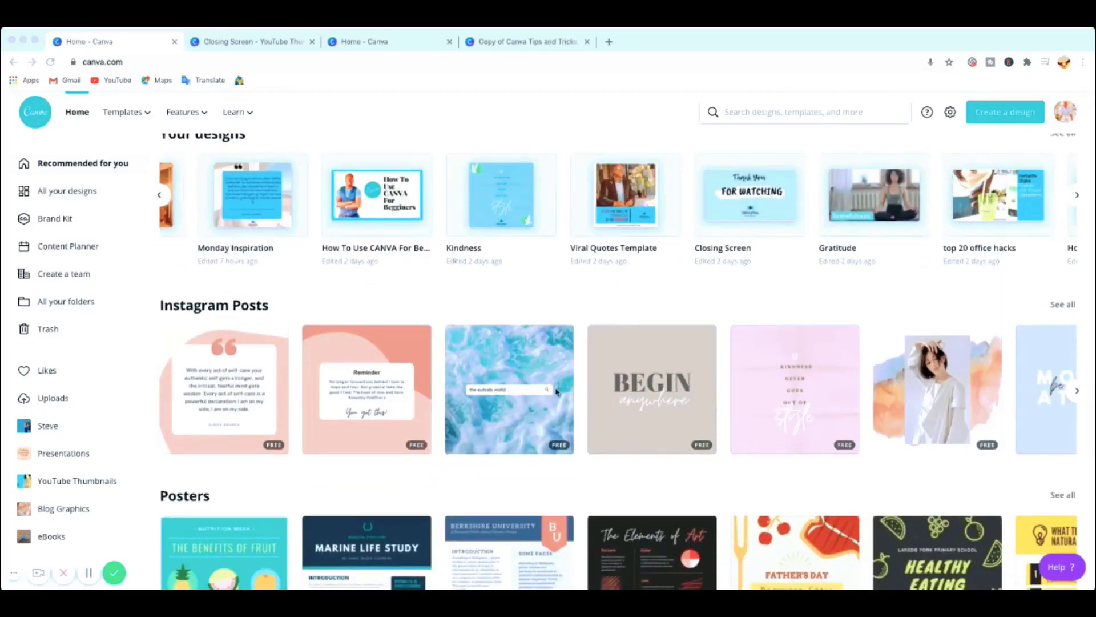
scroll(556, 506, down, 3)
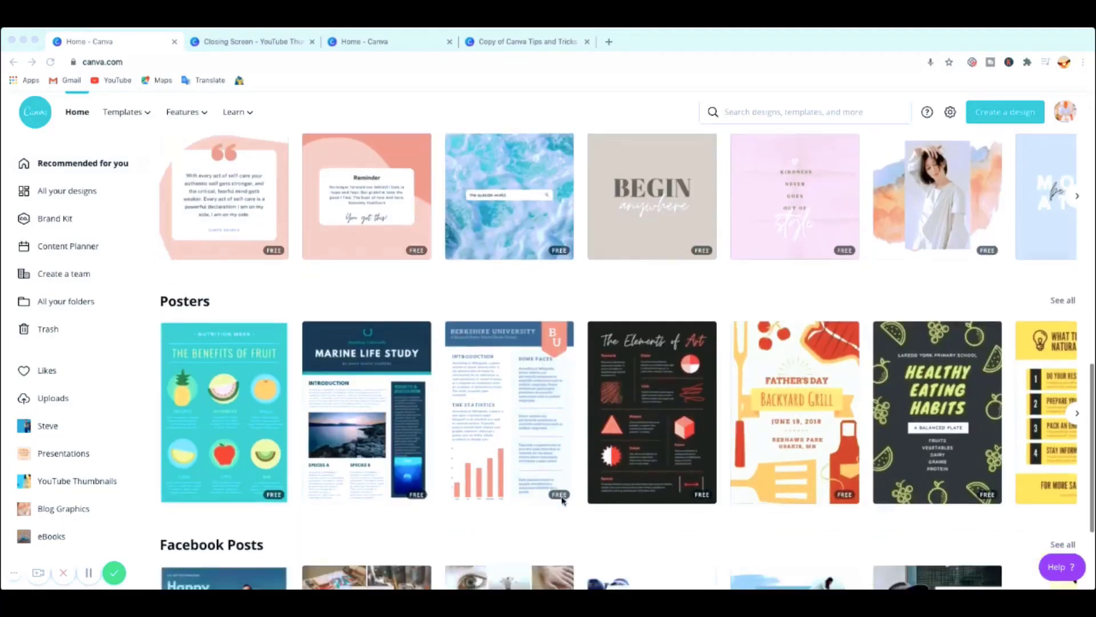
scroll(487, 370, up, 5)
scroll(487, 370, up, 1)
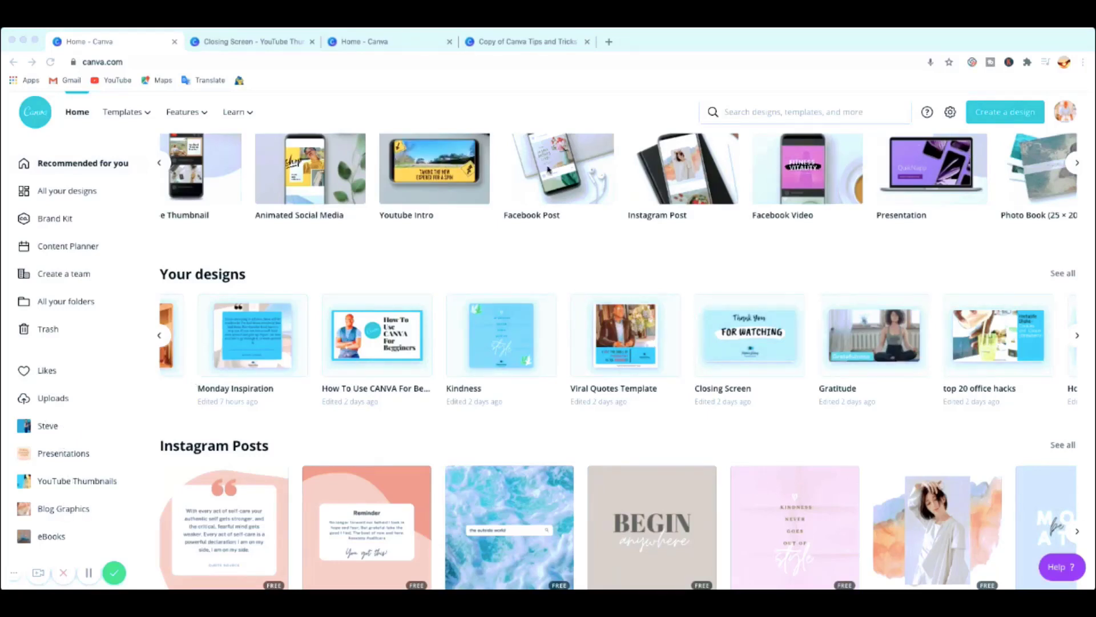
Open the Instagram Post templates from the suggested design types, and return to the home page.
click(1005, 116)
click(1004, 116)
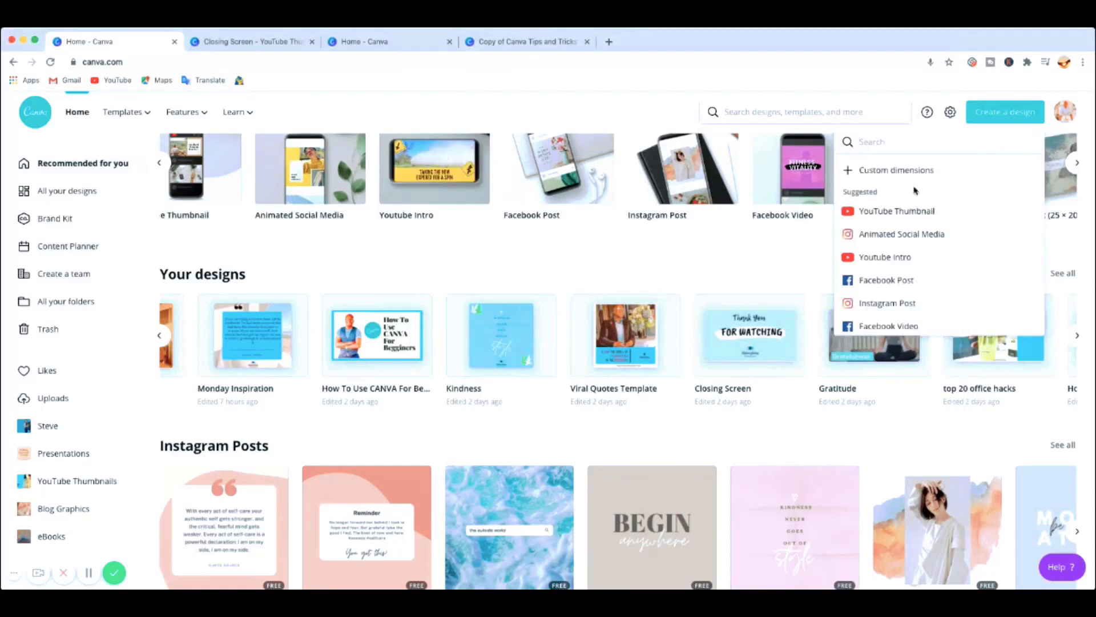
click(928, 303)
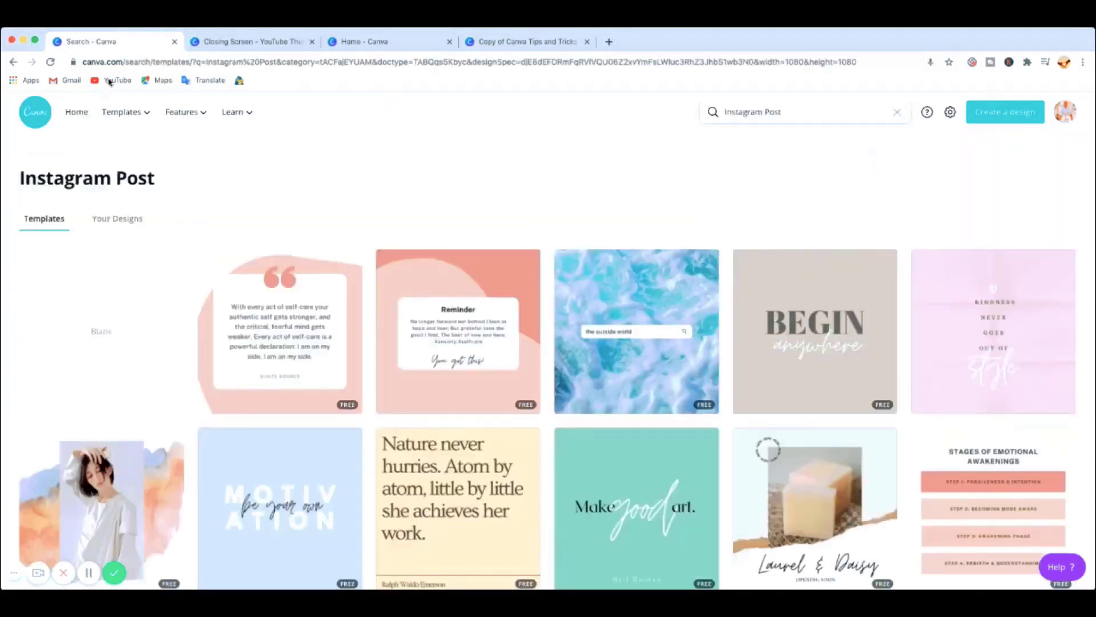
click(13, 62)
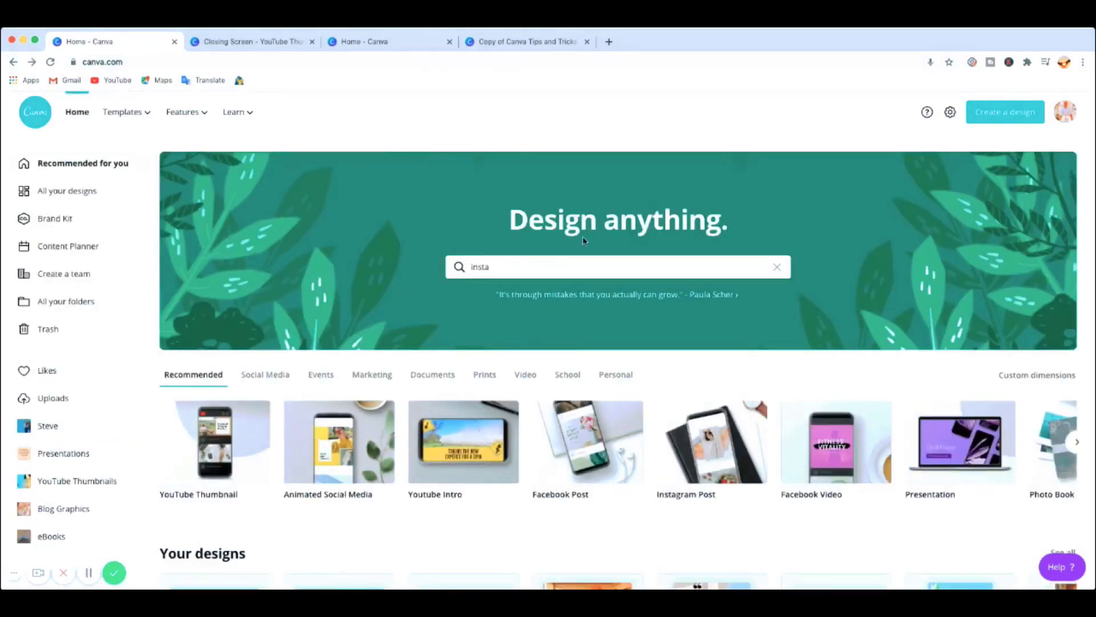
Search the home page for "instag" and open the suggested Instagram Post templates.
click(538, 270)
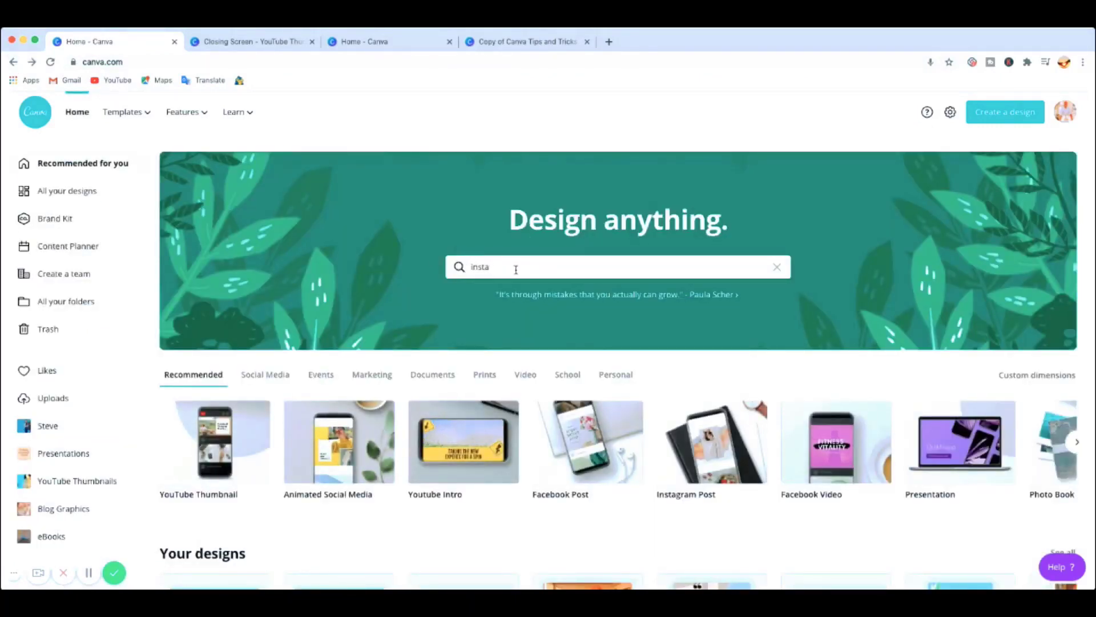
text(g)
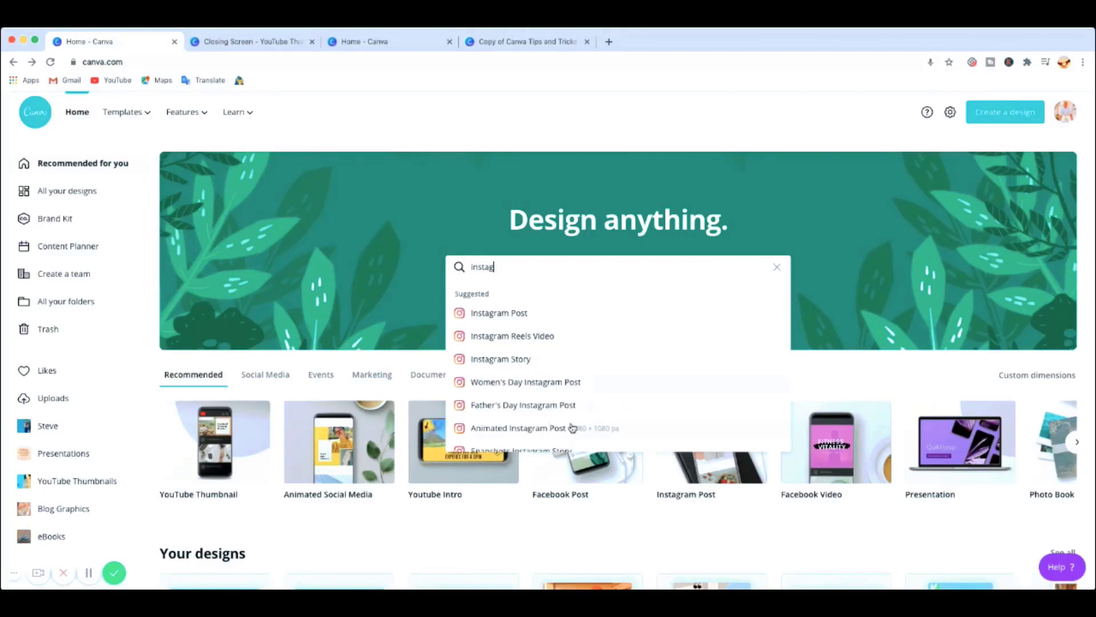
click(550, 318)
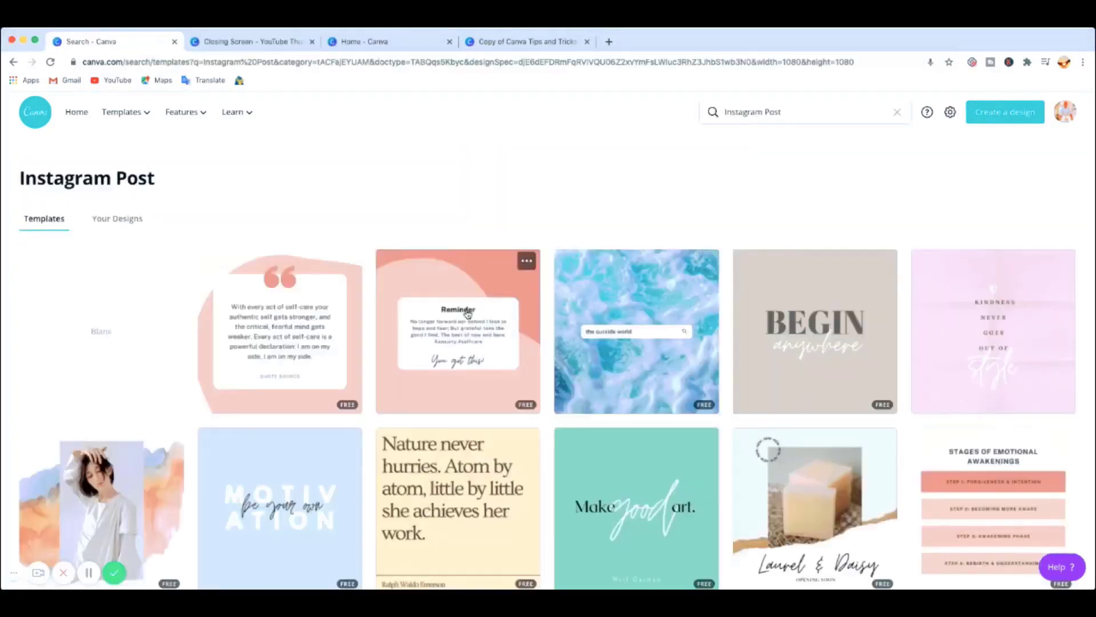
Browse the Instagram Post templates and open the pink minimalist kindness quote template for editing.
scroll(609, 359, down, 3)
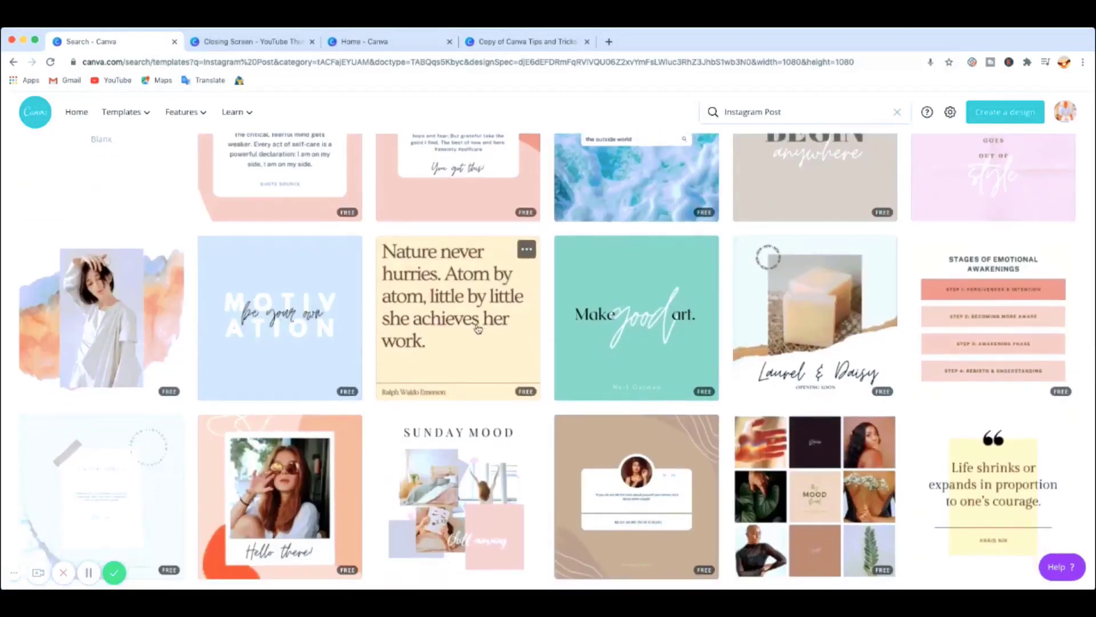
scroll(477, 328, down, 2)
scroll(478, 328, down, 2)
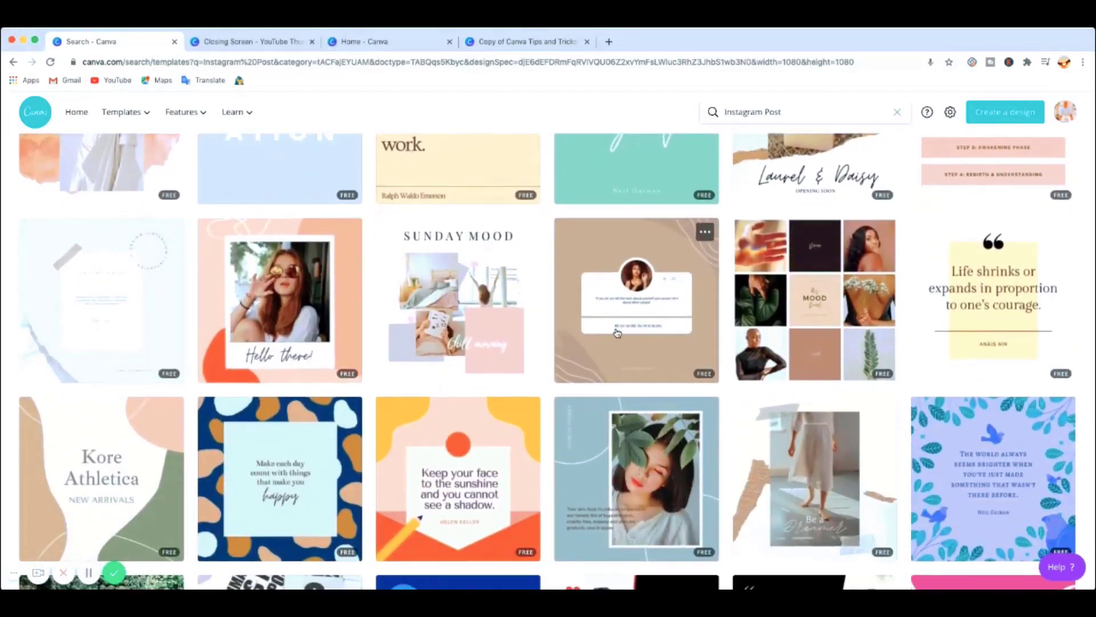
scroll(617, 333, down, 2)
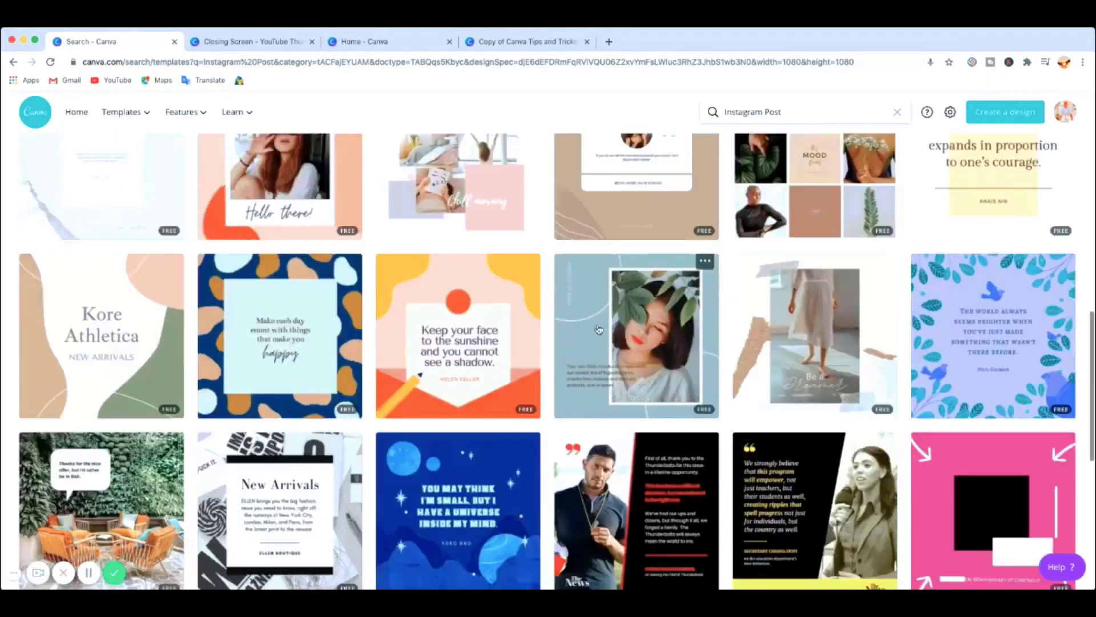
scroll(605, 332, up, 6)
scroll(595, 330, up, 1)
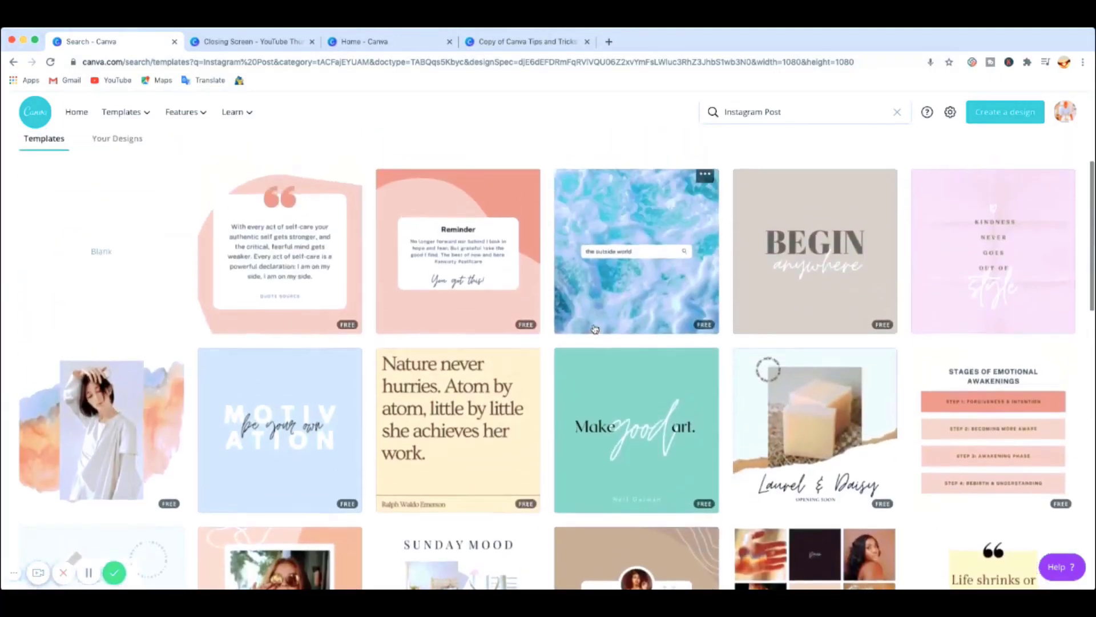
scroll(599, 329, up, 2)
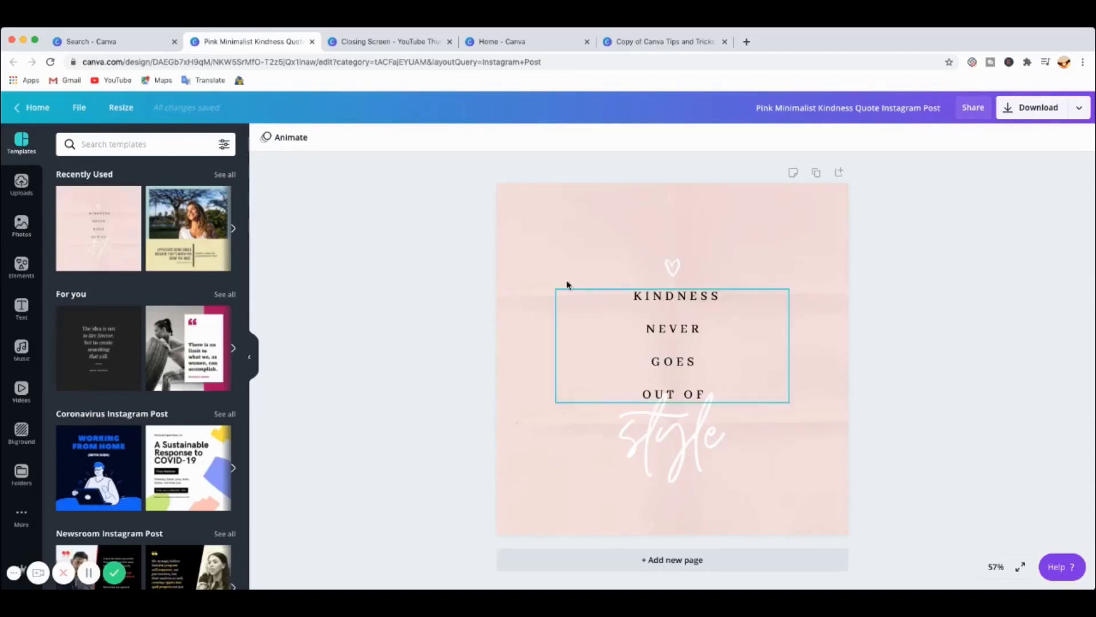
Add a new text box to the kindness quote design with the text "CANVA".
click(565, 230)
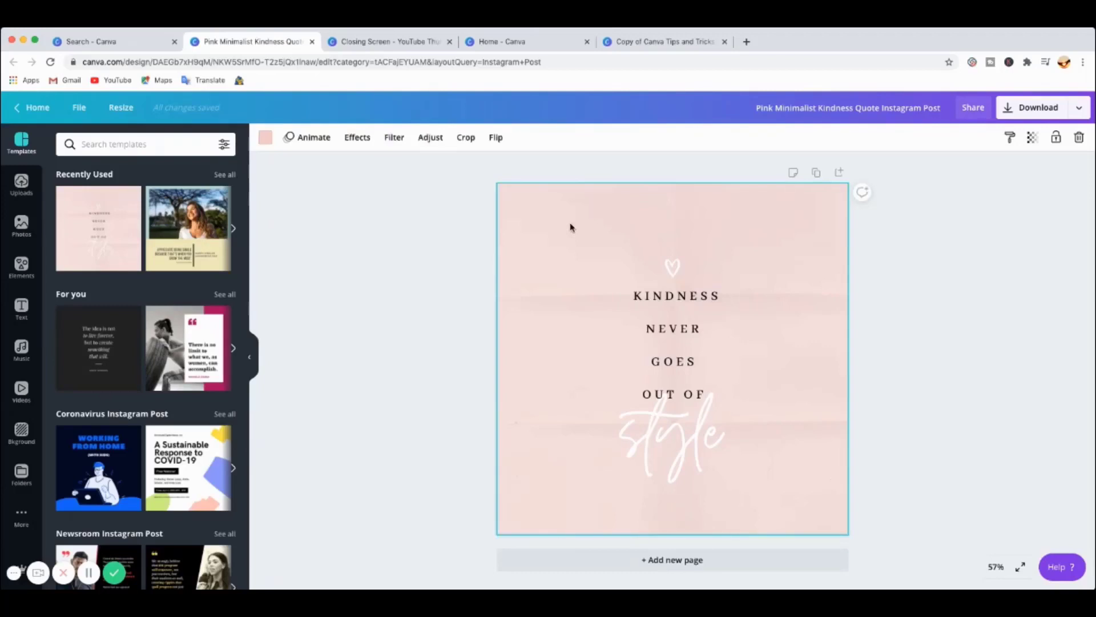
key(t)
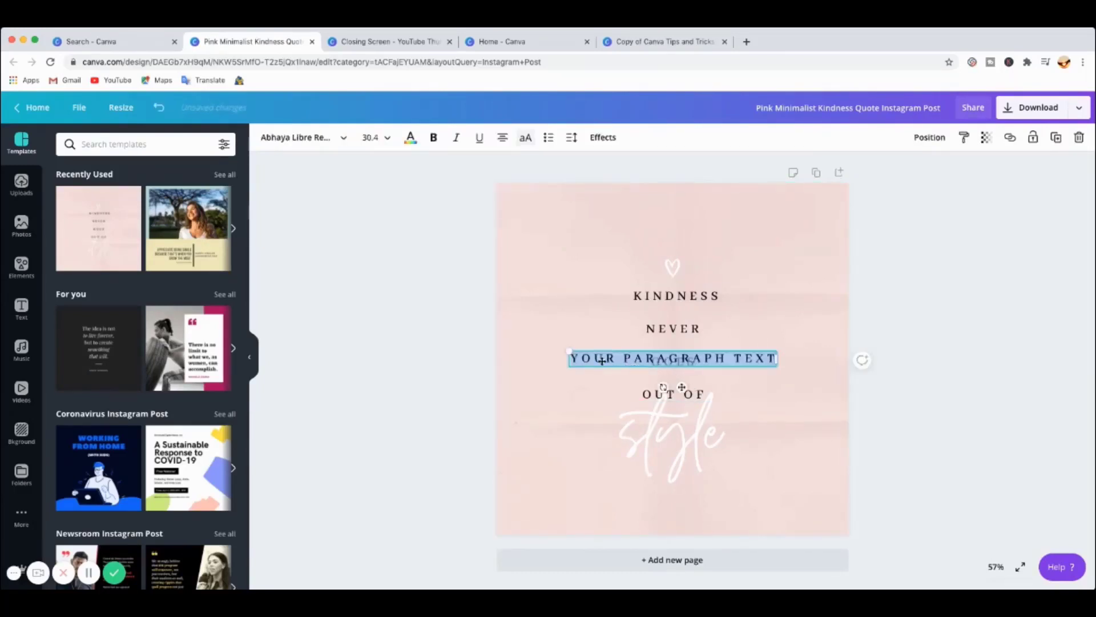
text(CANVA)
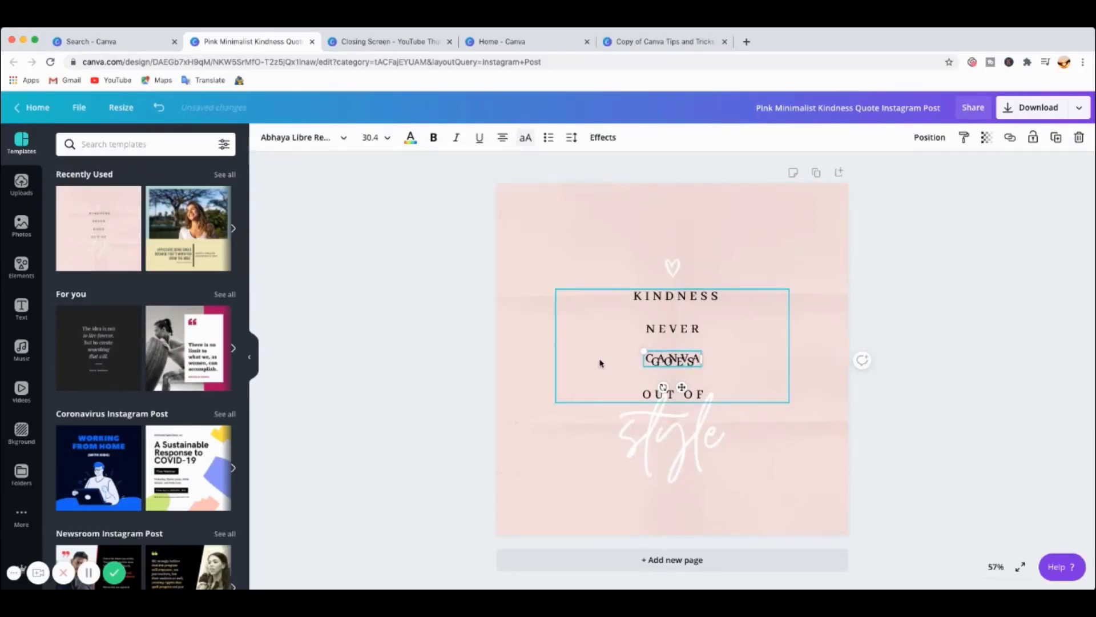
Move the CANVA text to the design's upper-left corner and enlarge it to a font size of about 42.
click(734, 240)
drag(680, 360, 577, 224)
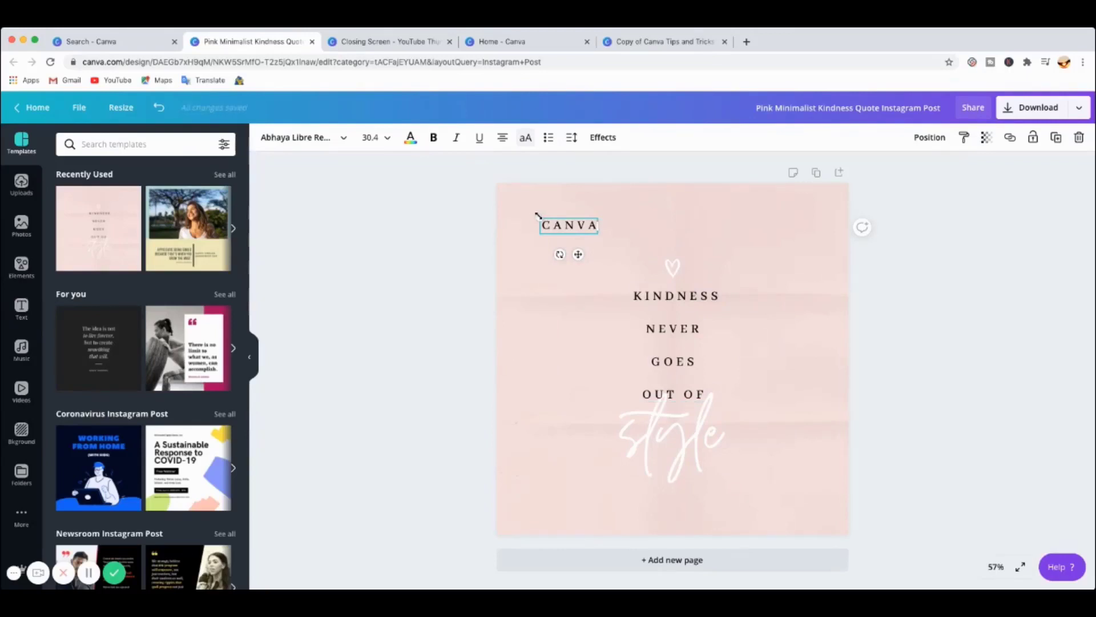
drag(540, 218, 520, 211)
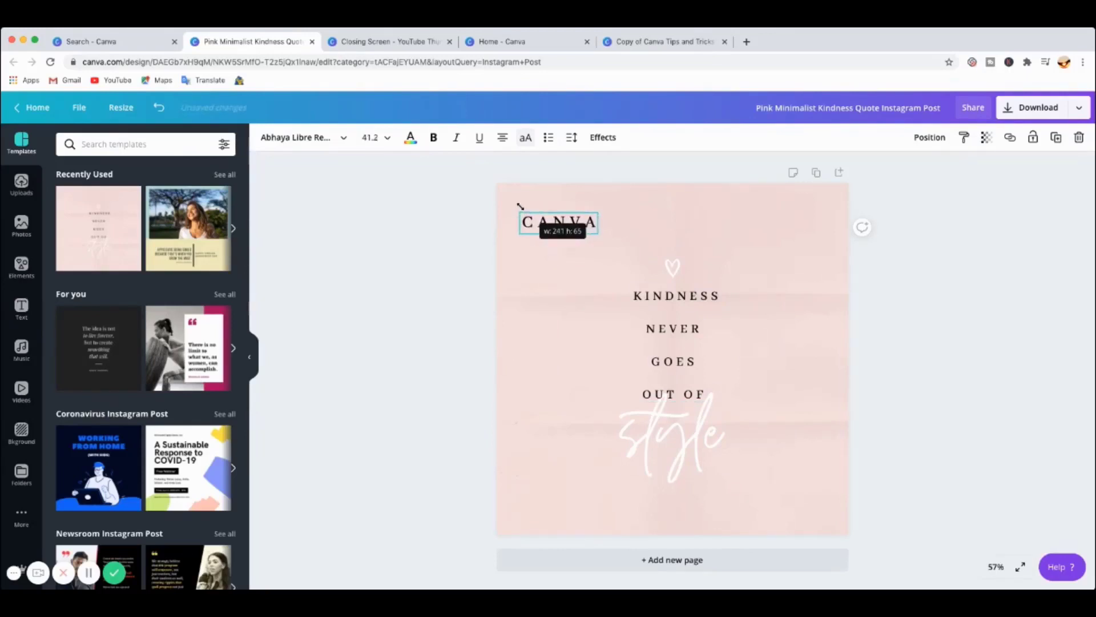
click(641, 223)
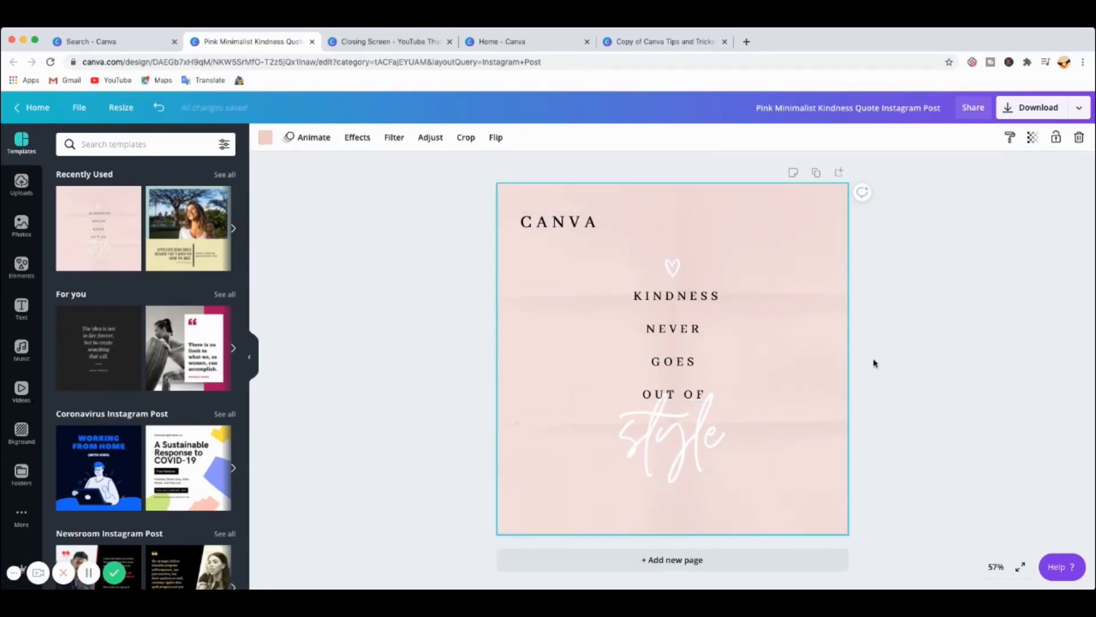
Make the CANVA text bold and italic, and widen its text box so the word fits on one line.
click(581, 228)
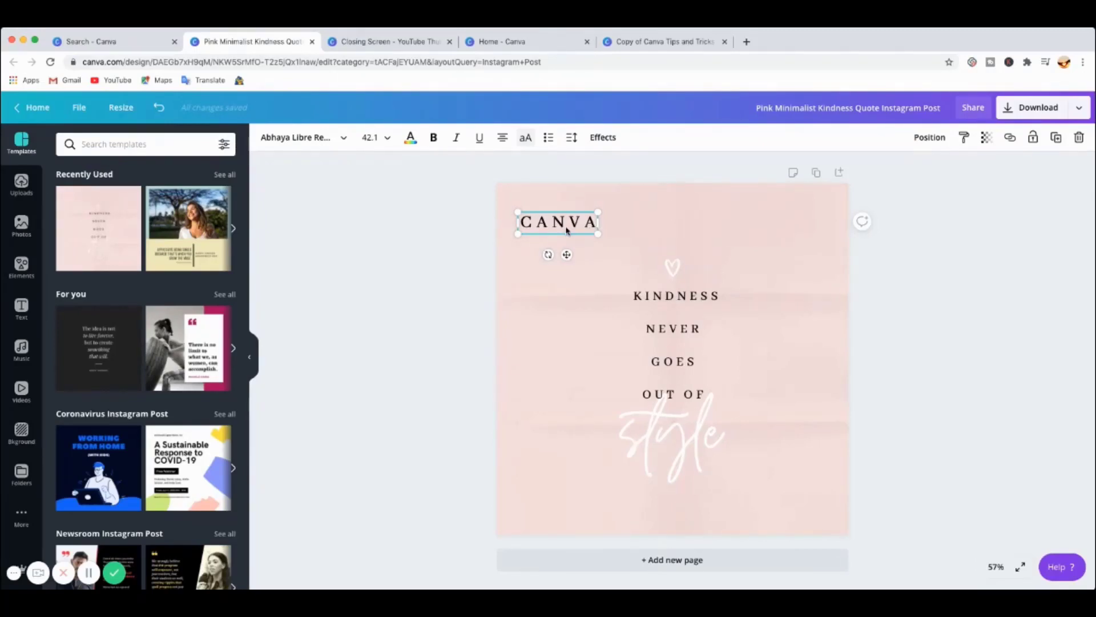
key(ctrl+i)
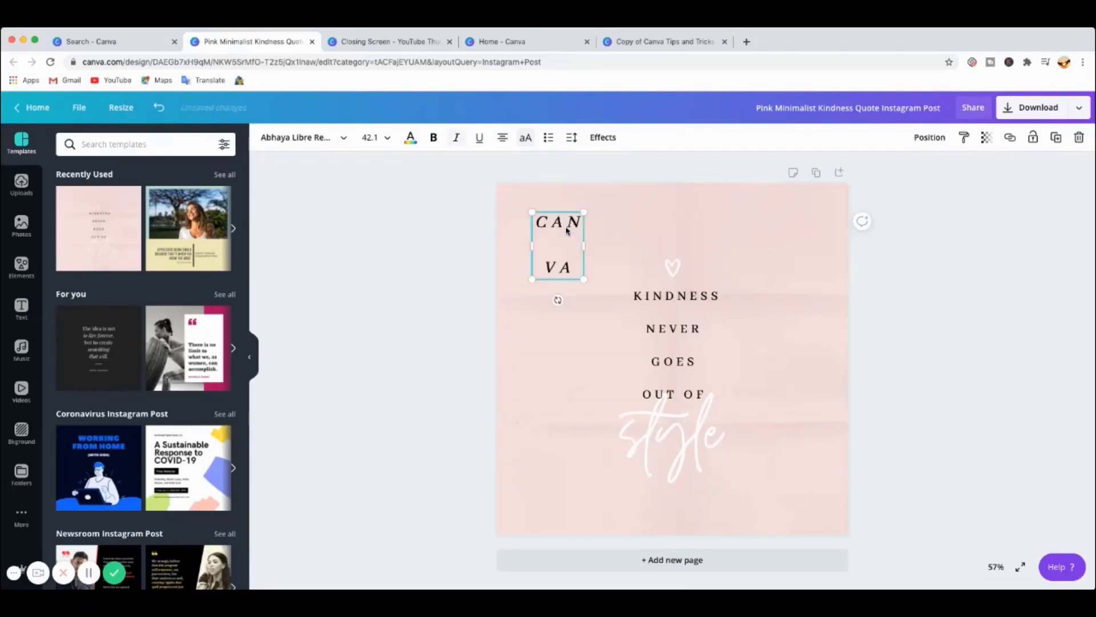
drag(583, 246, 644, 243)
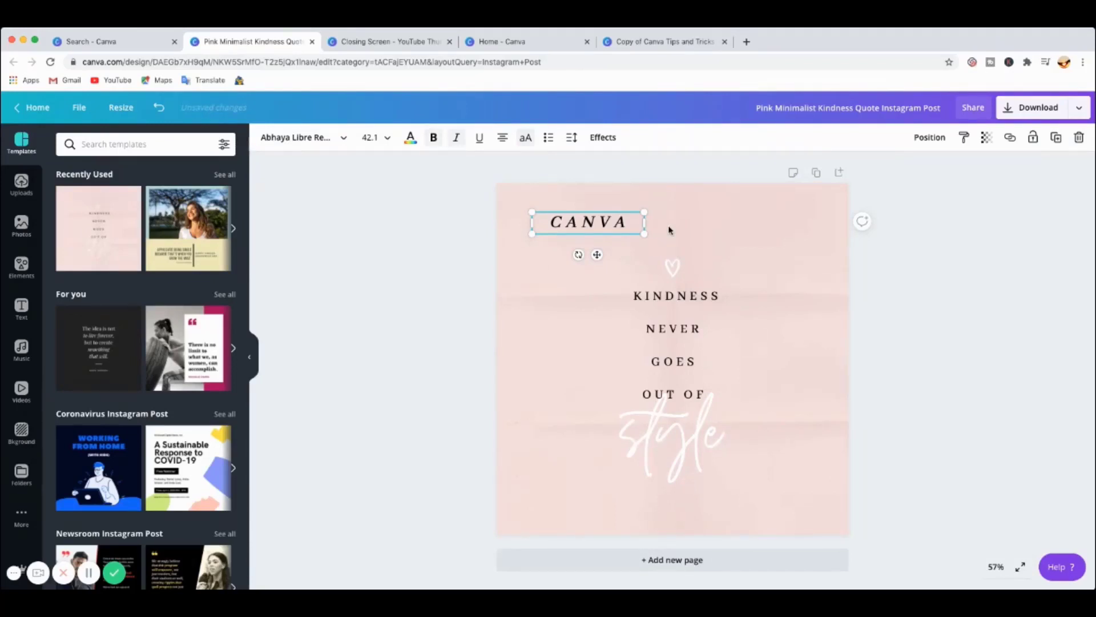
Remove the italic and bold formatting from the CANVA text.
click(457, 139)
key(ctrl+b)
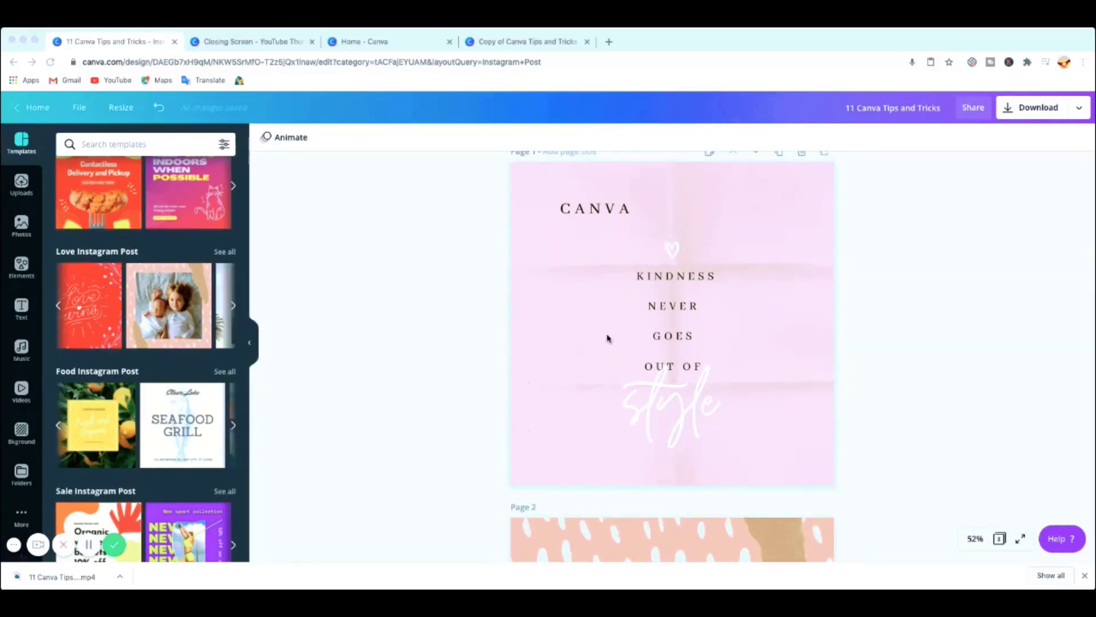
Add a new page after the Save the date page and apply the Love Instagram Post template with the two children.
scroll(667, 337, down, 5)
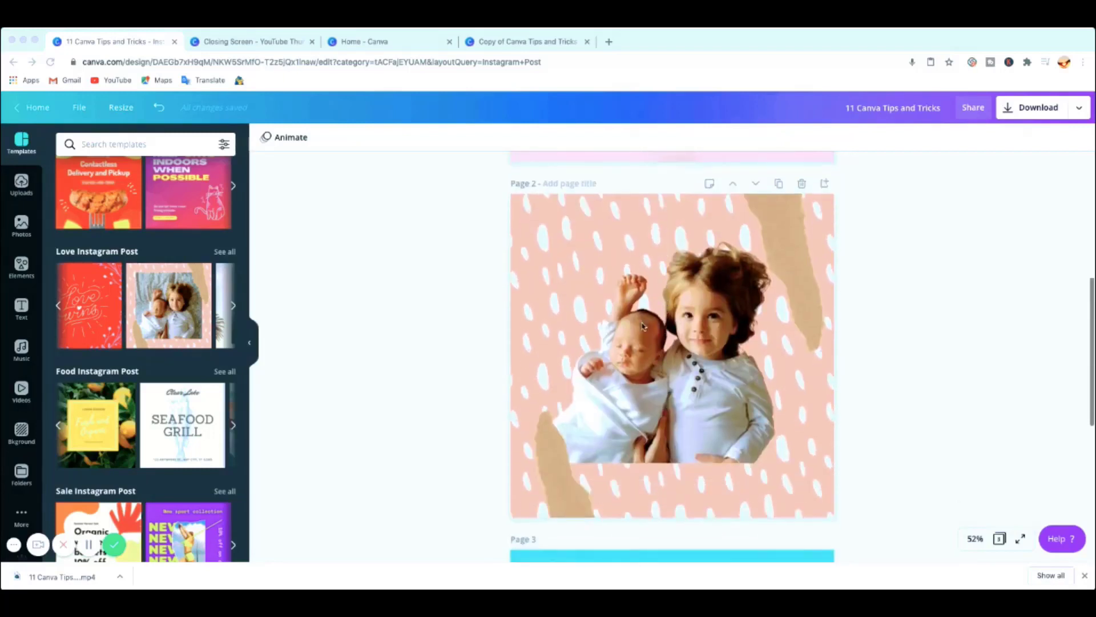
scroll(641, 325, down, 5)
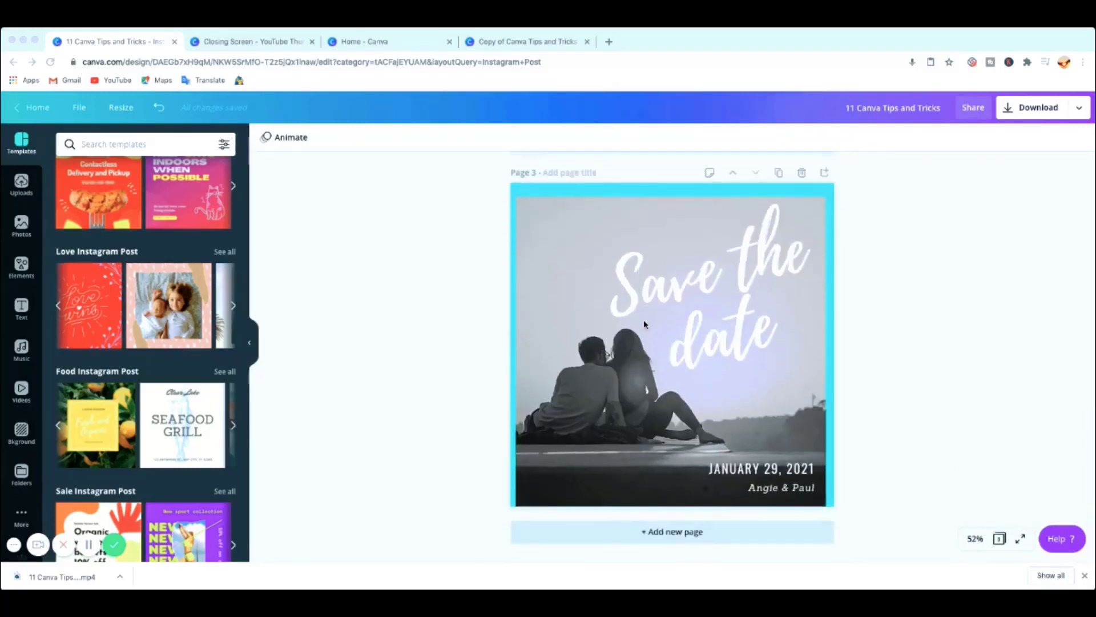
click(679, 536)
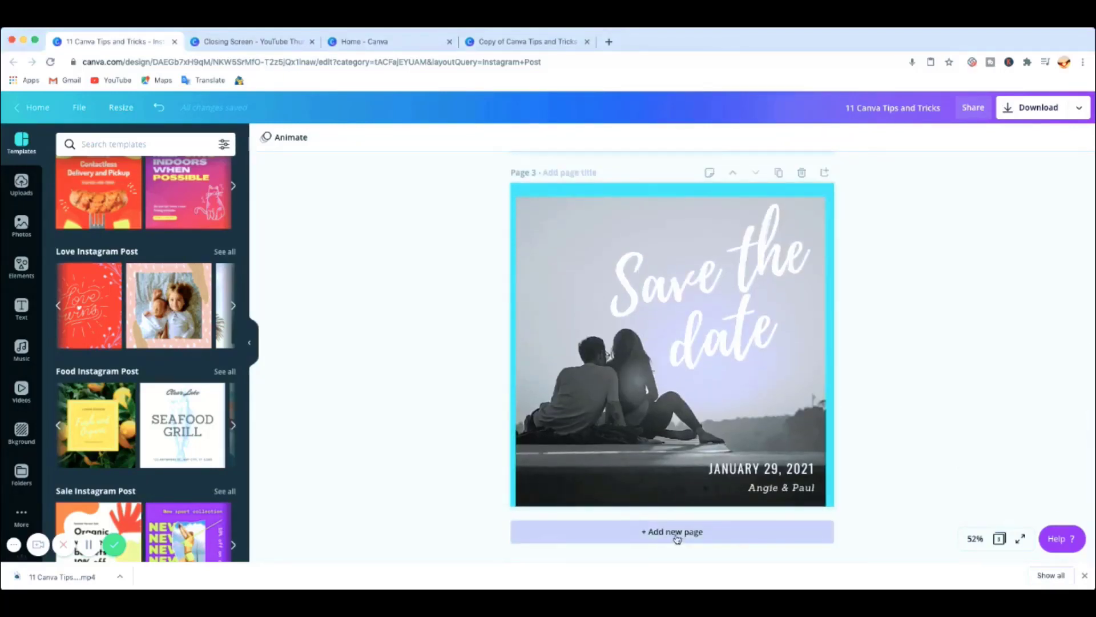
click(677, 537)
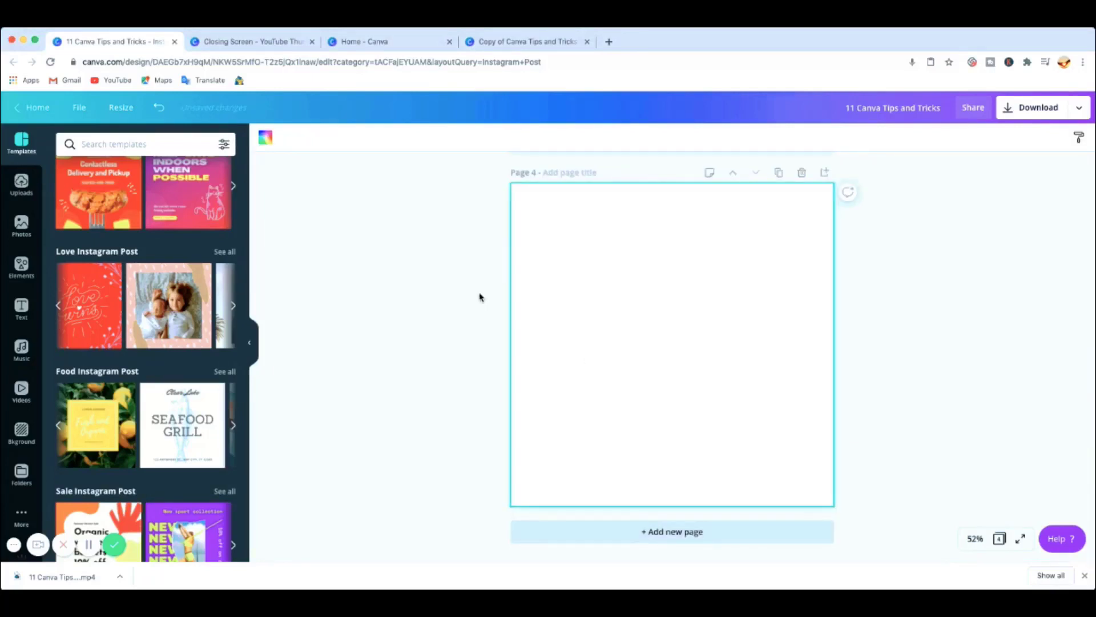
click(166, 300)
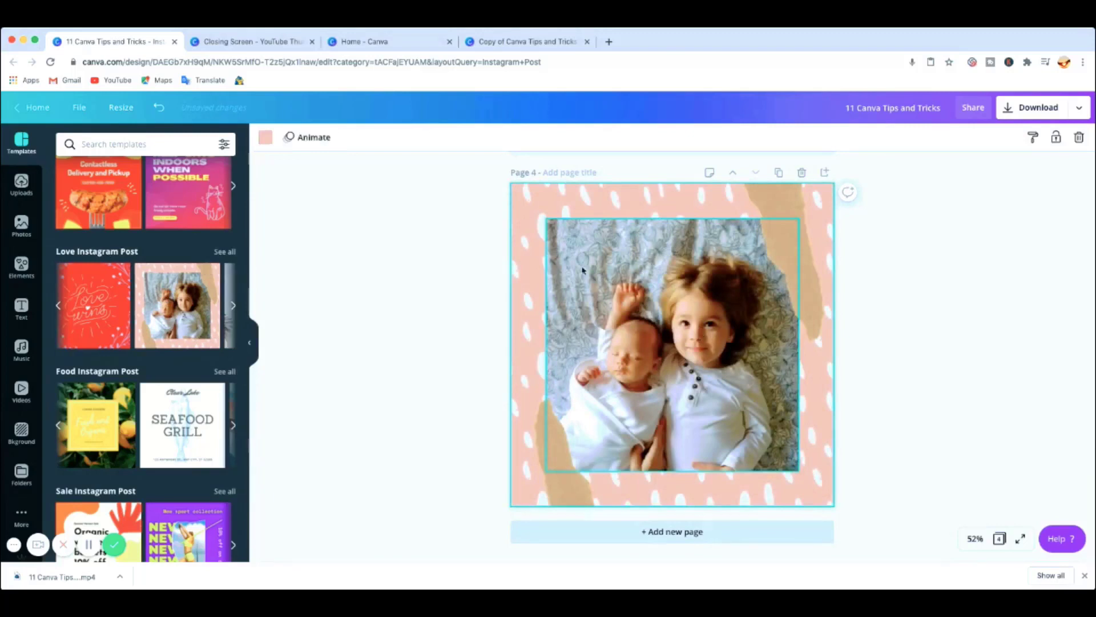
Remove the background from the children's photo on page 4 and shift the cutout slightly up and to the right.
click(645, 264)
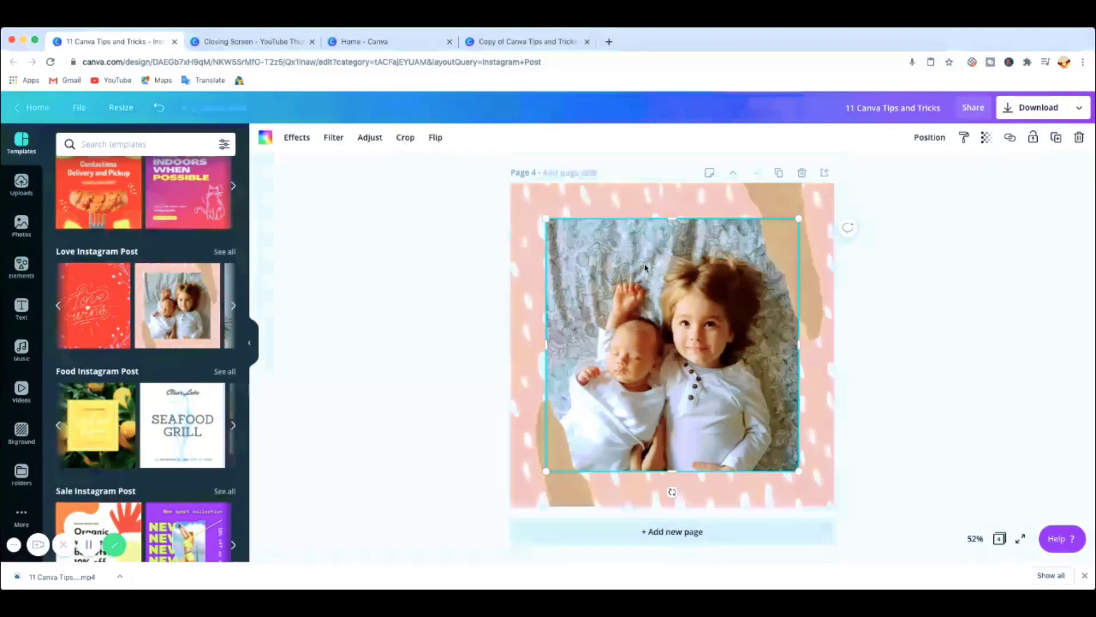
click(298, 141)
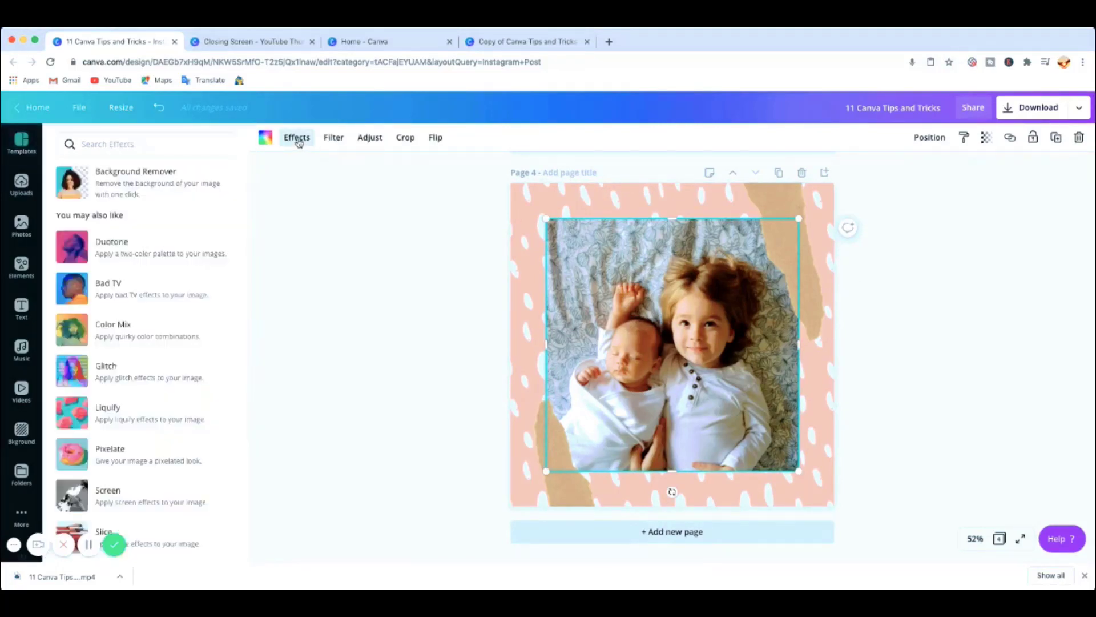
click(137, 183)
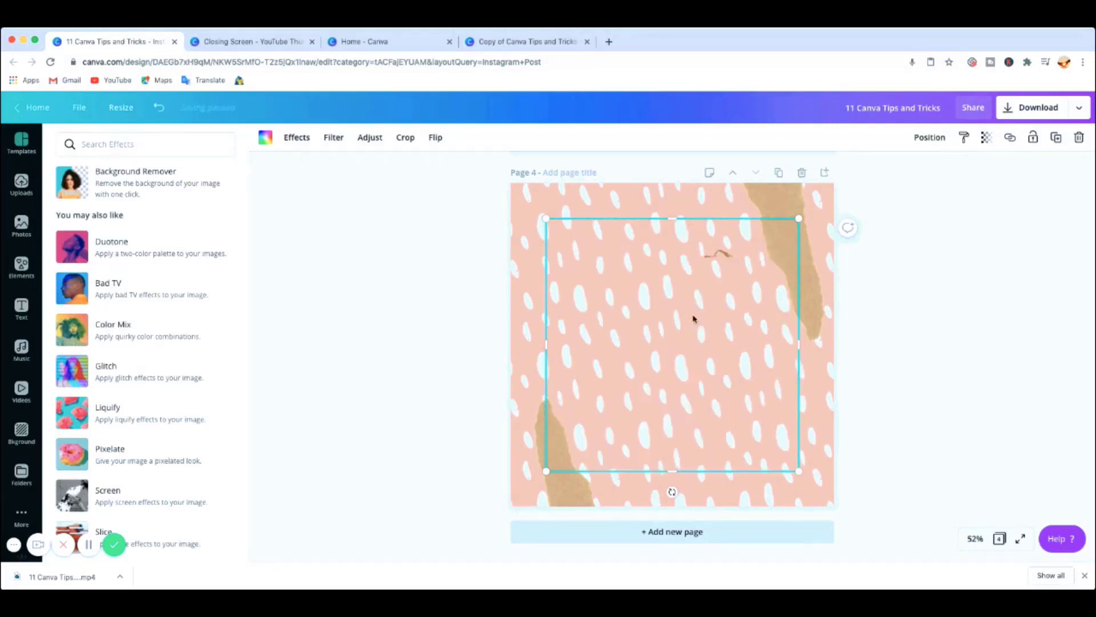
mouse_move(694, 318)
mouse_down()
mouse_move(714, 320)
mouse_move(711, 311)
mouse_up()
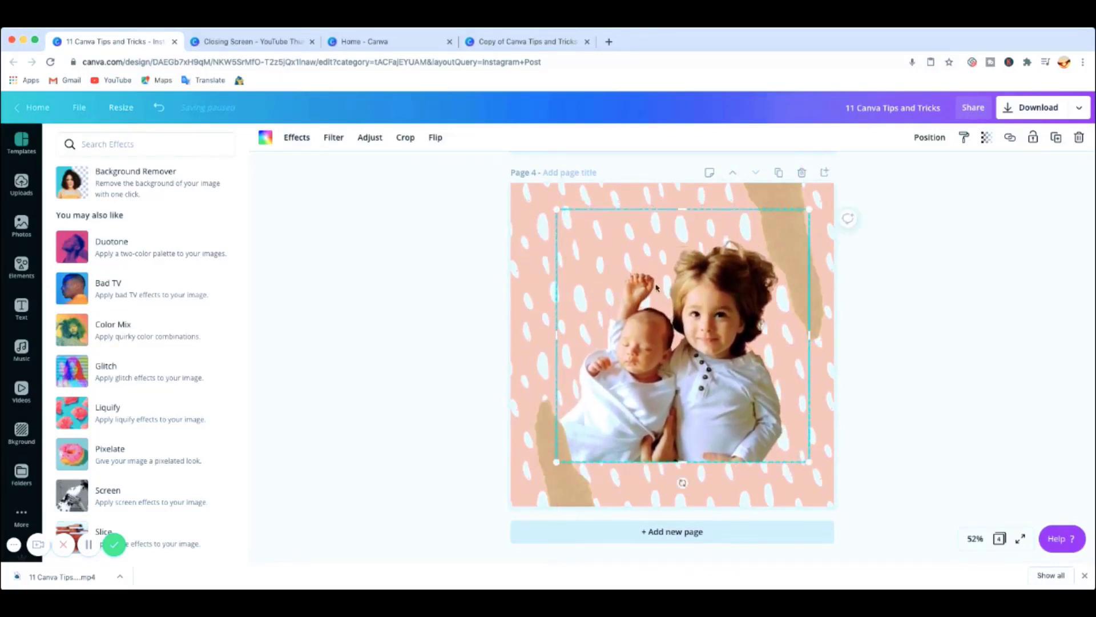
click(520, 223)
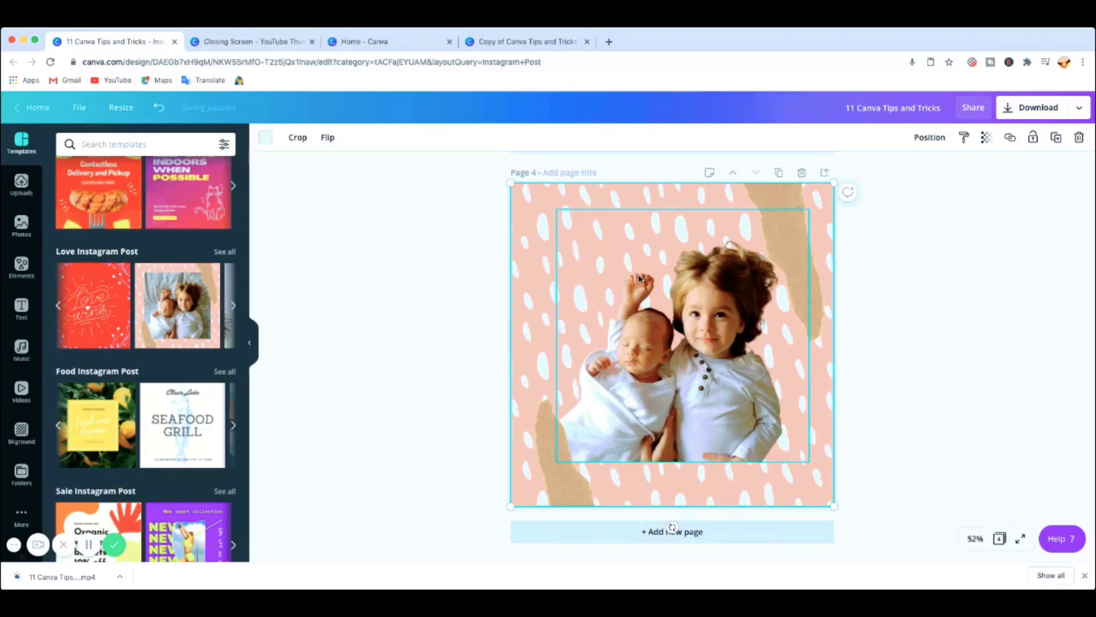
Select all the text and the heart on page 1 together and move them slightly upward.
scroll(640, 297, up, 3)
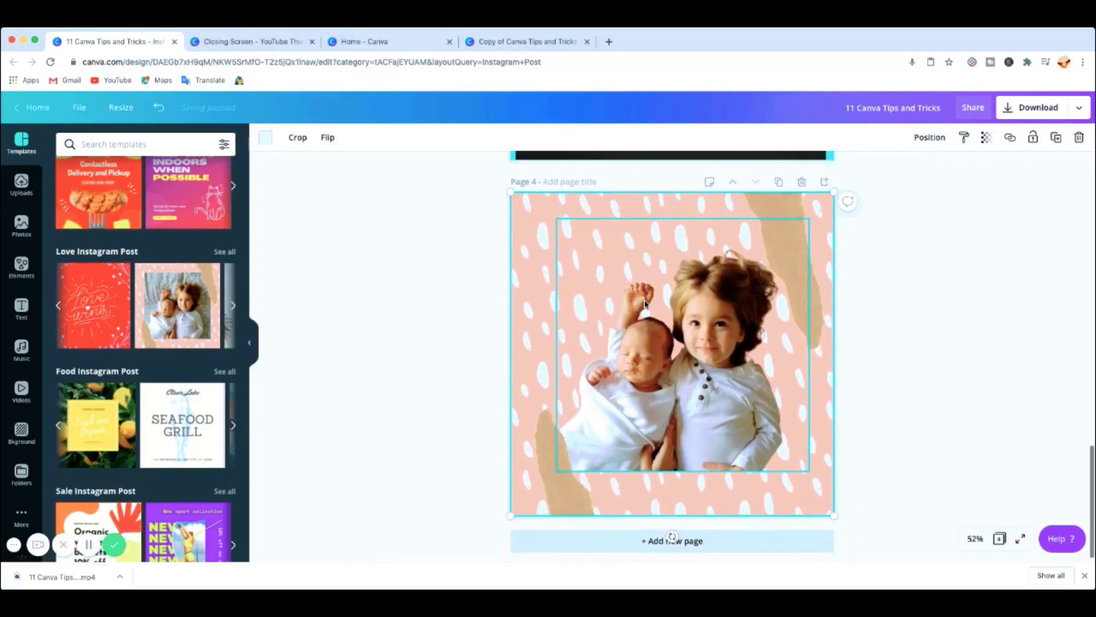
scroll(645, 303, down, 1)
scroll(559, 281, up, 15)
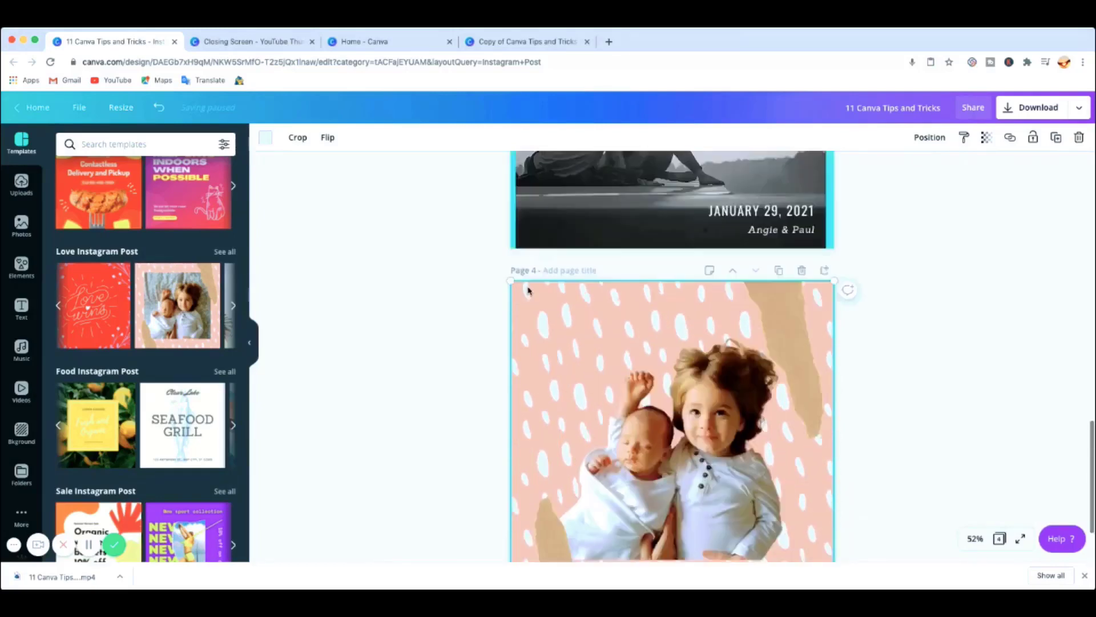
scroll(585, 290, up, 3)
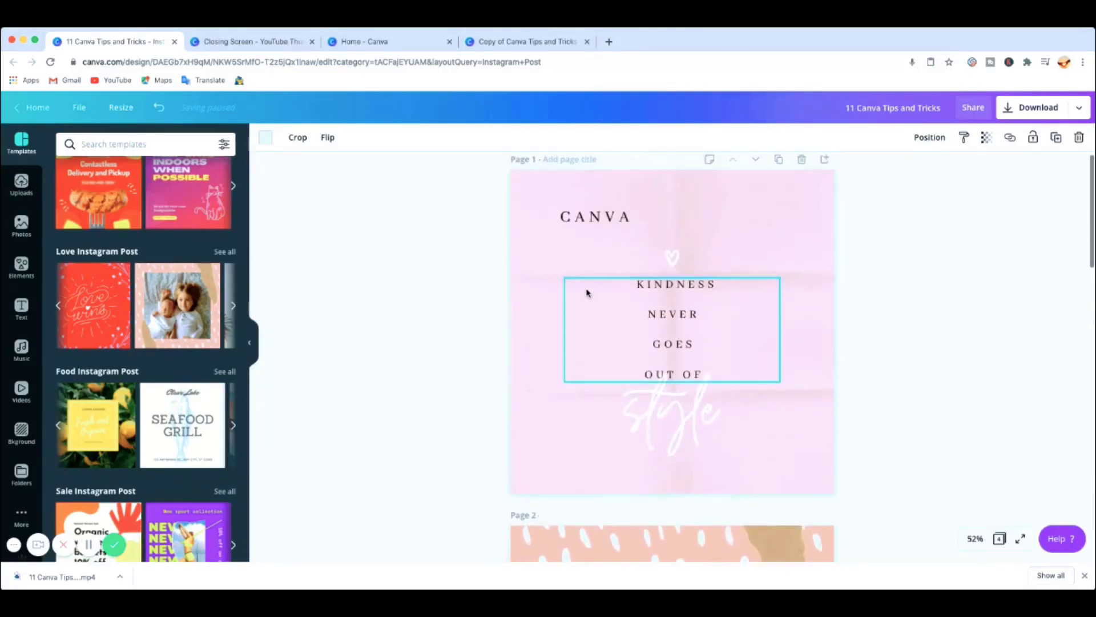
click(751, 335)
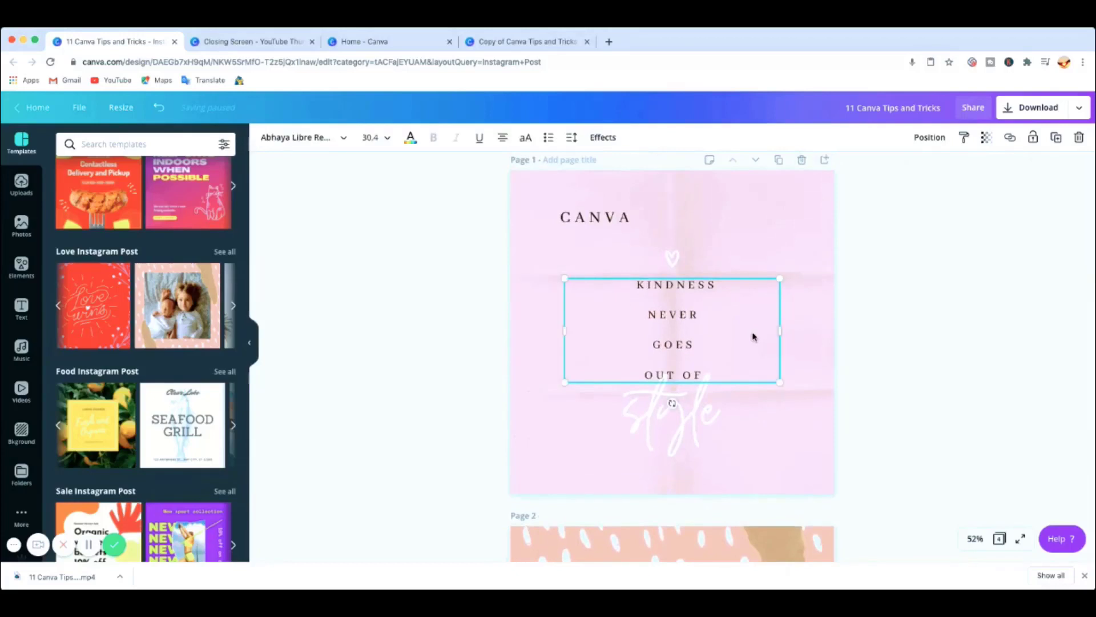
click(808, 329)
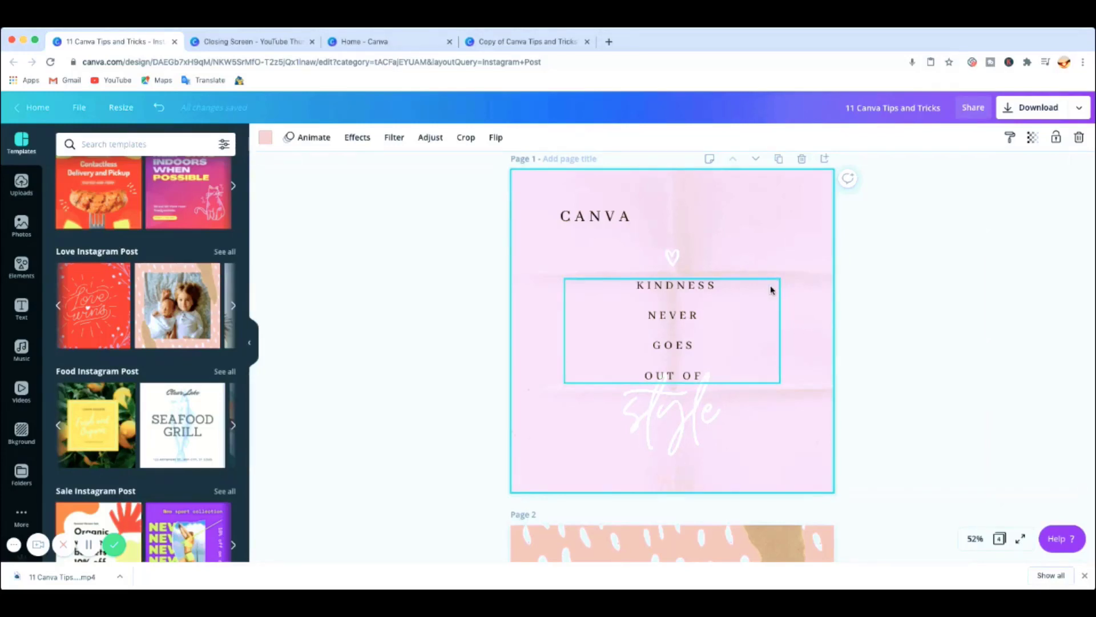
key(ctrl+a)
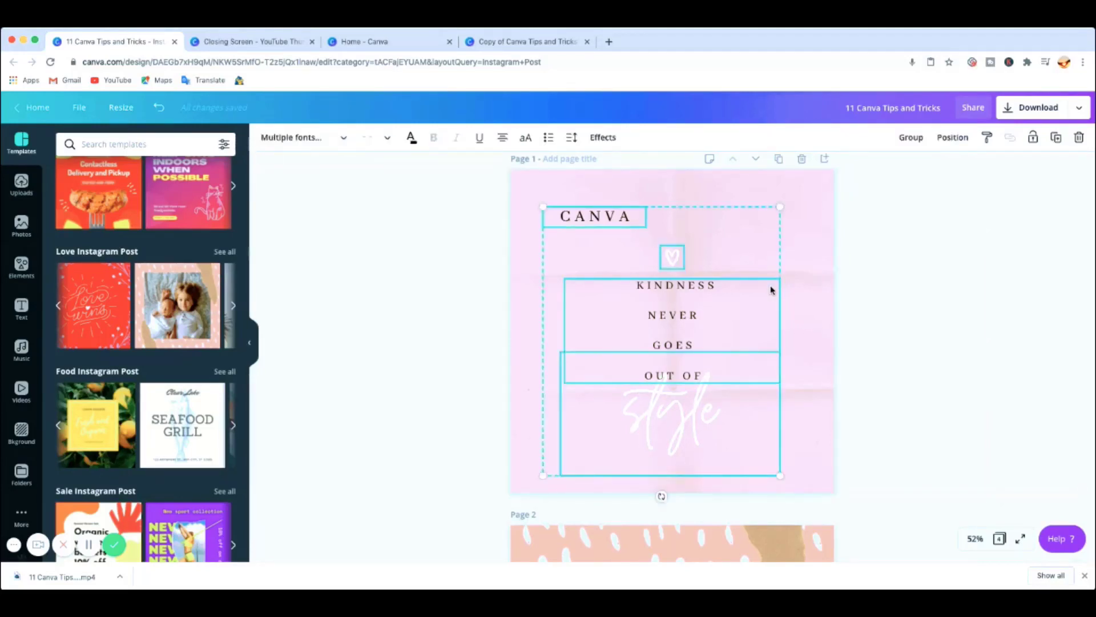
mouse_move(756, 318)
mouse_down()
mouse_move(758, 291)
mouse_move(754, 304)
mouse_up()
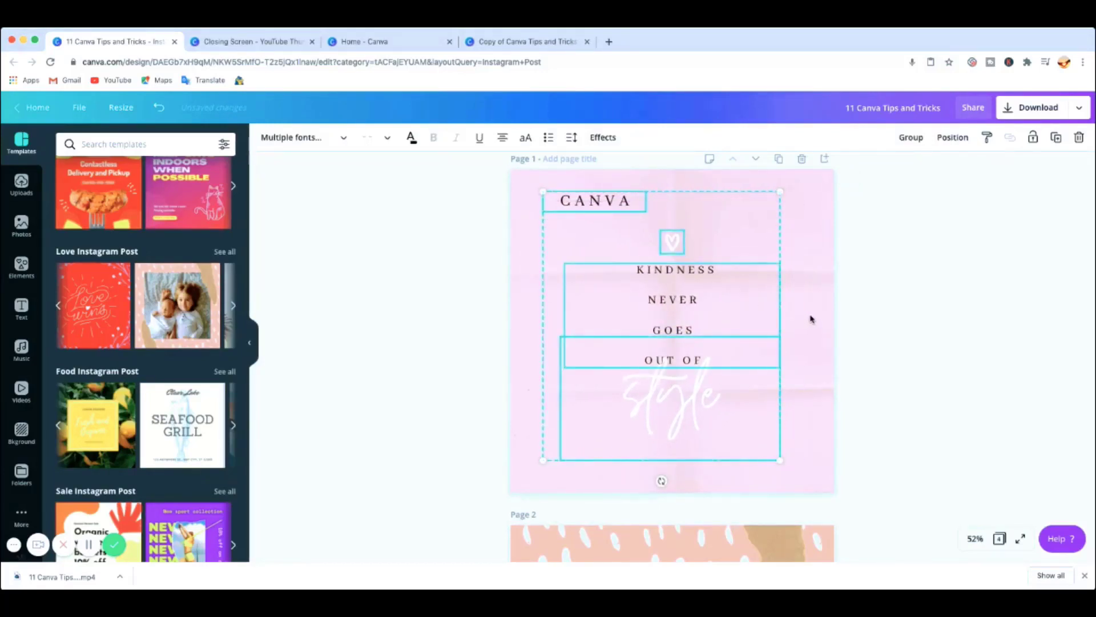
click(826, 325)
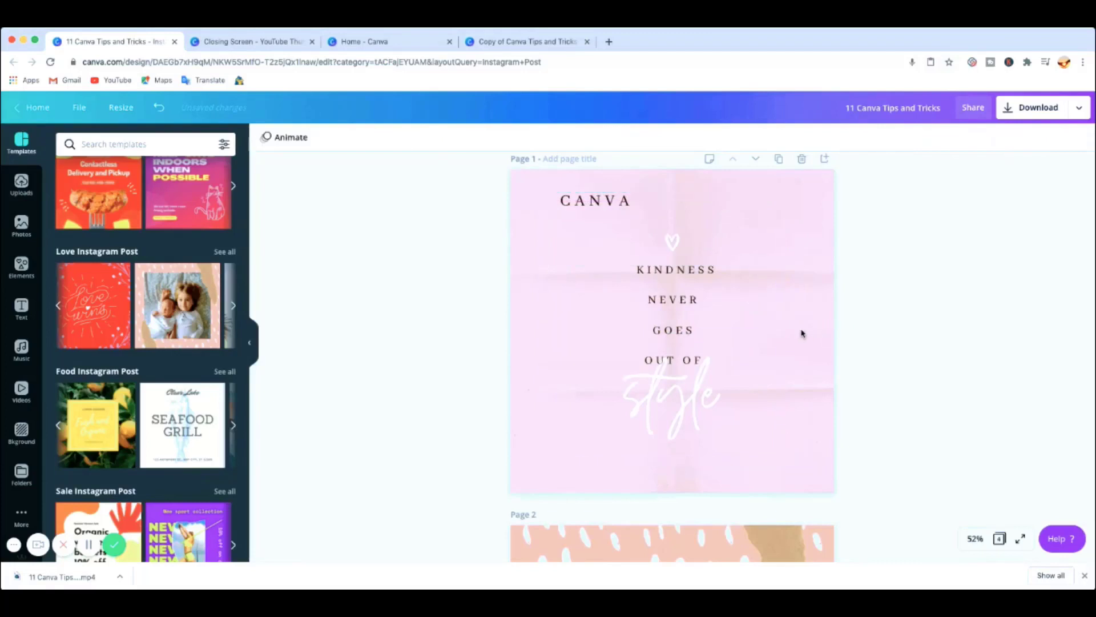
Shift the word style to the left on page 1 and change its colour to black.
scroll(802, 334, down, 2)
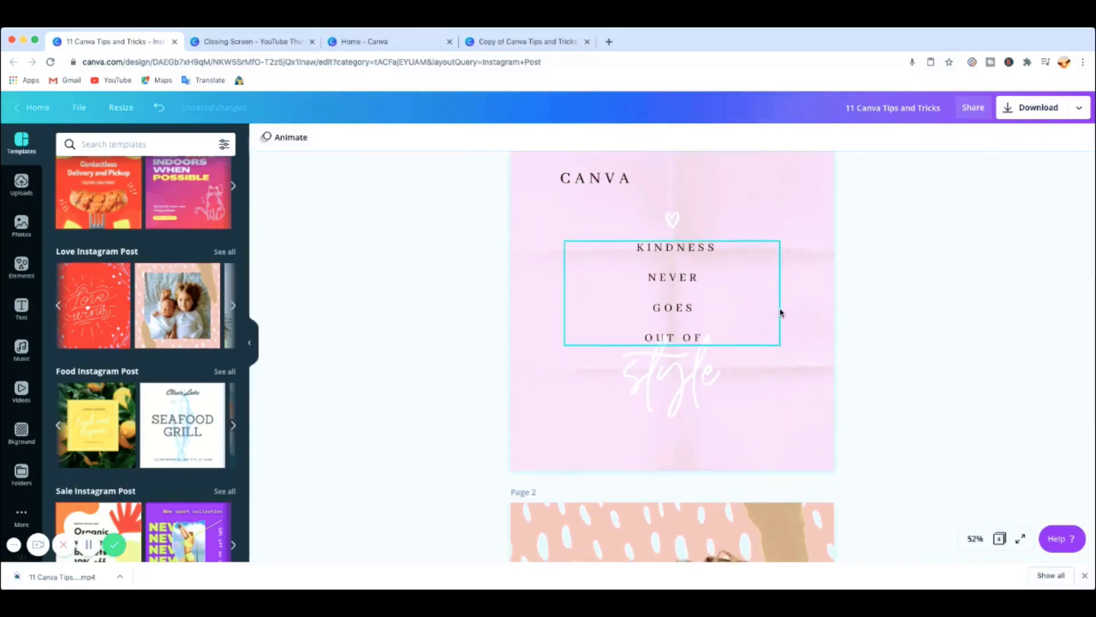
click(695, 275)
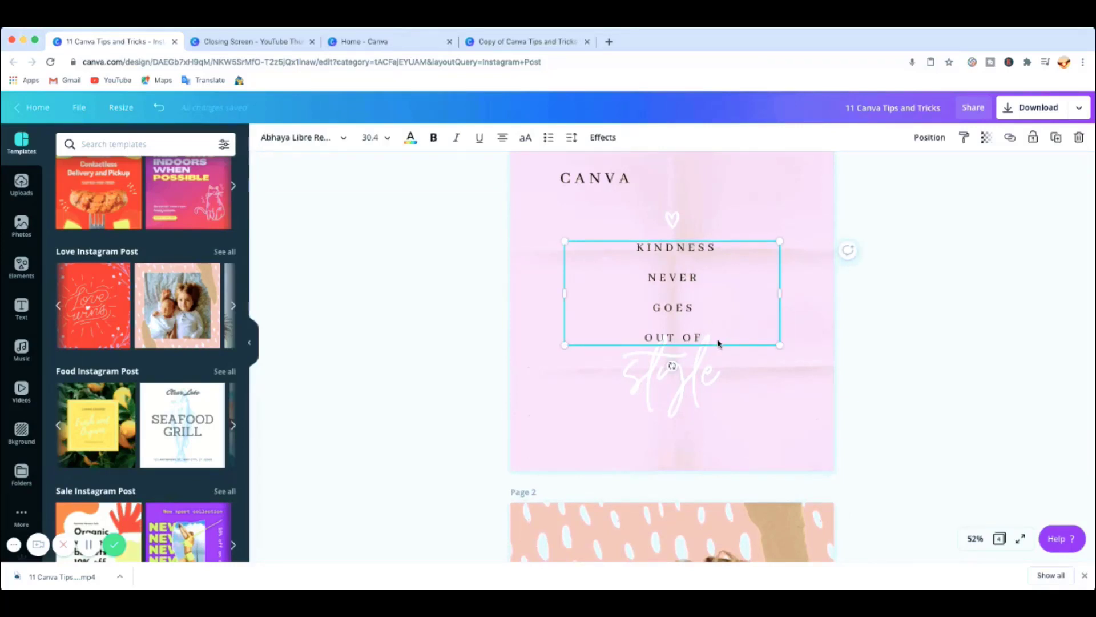
click(703, 382)
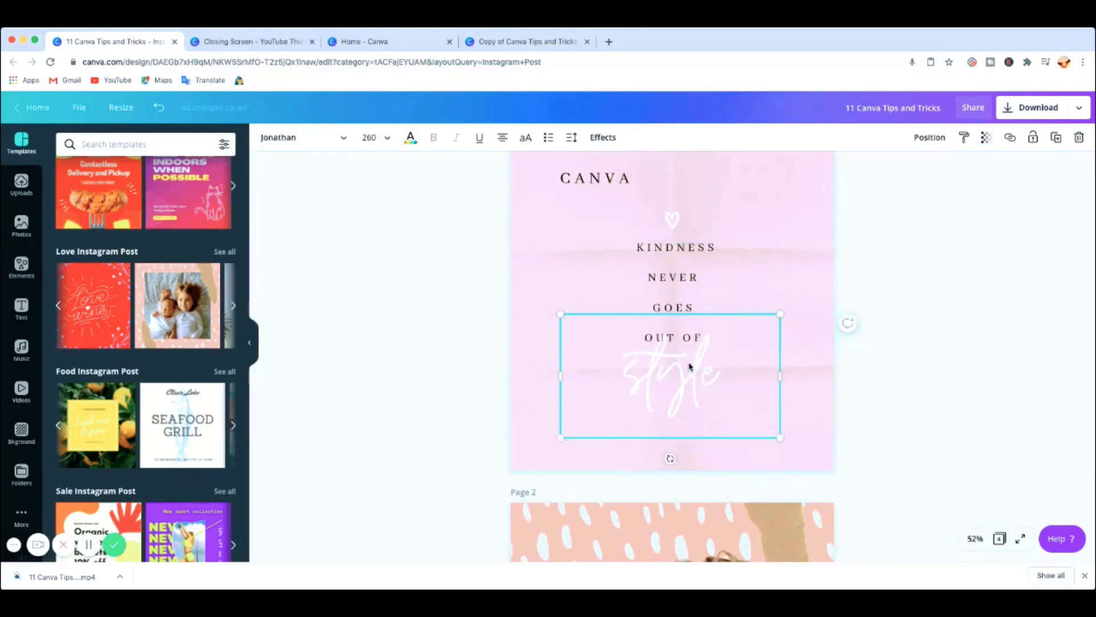
drag(683, 375, 641, 370)
click(411, 138)
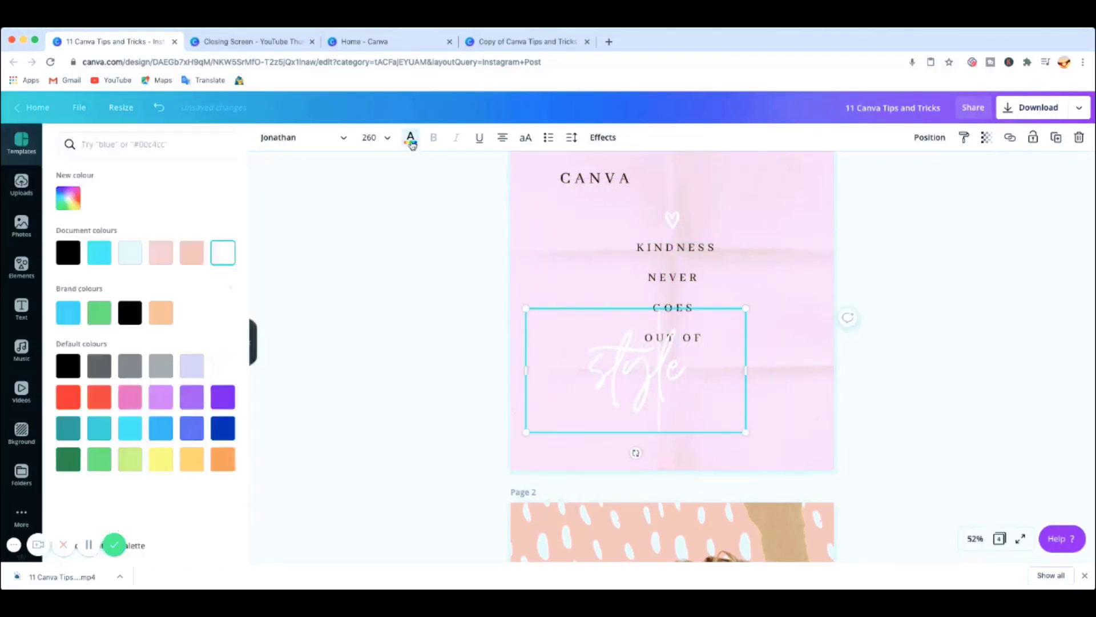
click(68, 313)
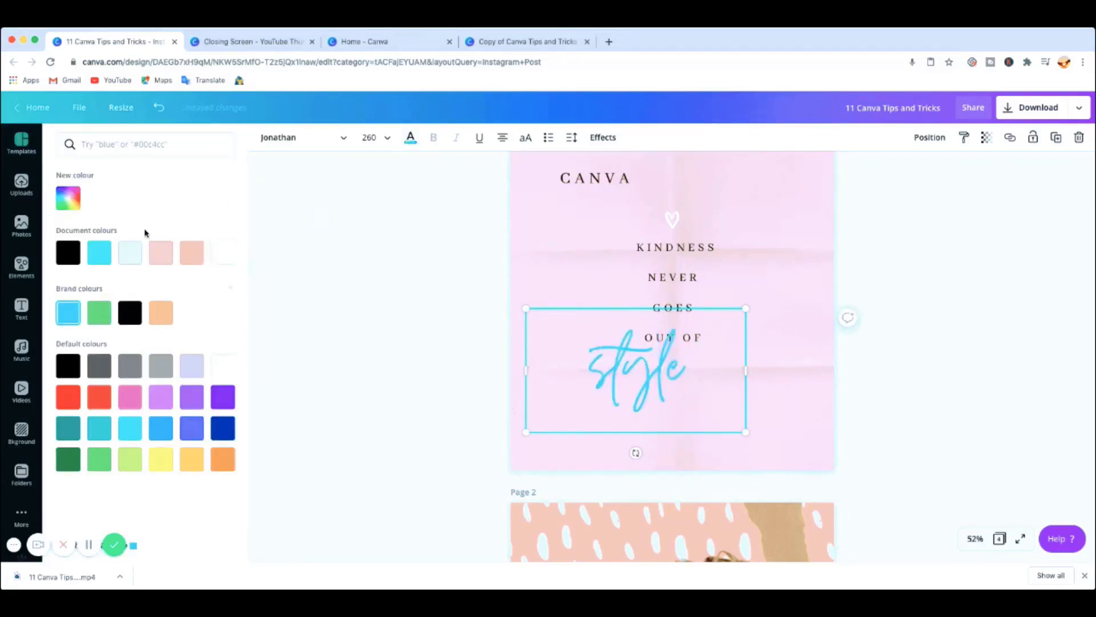
click(67, 252)
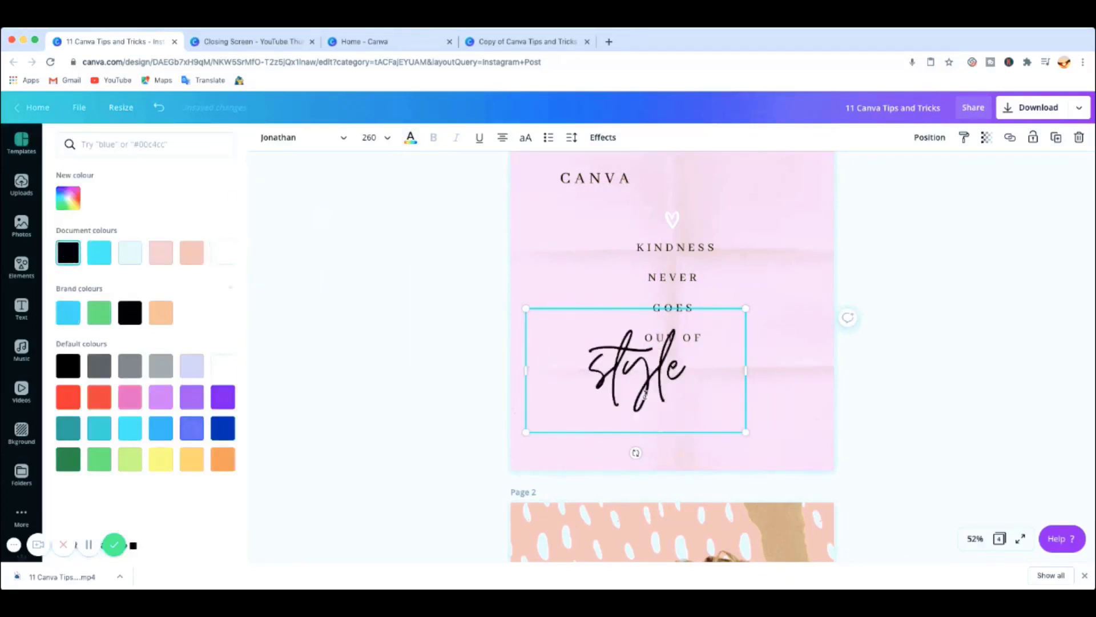
click(810, 409)
click(775, 386)
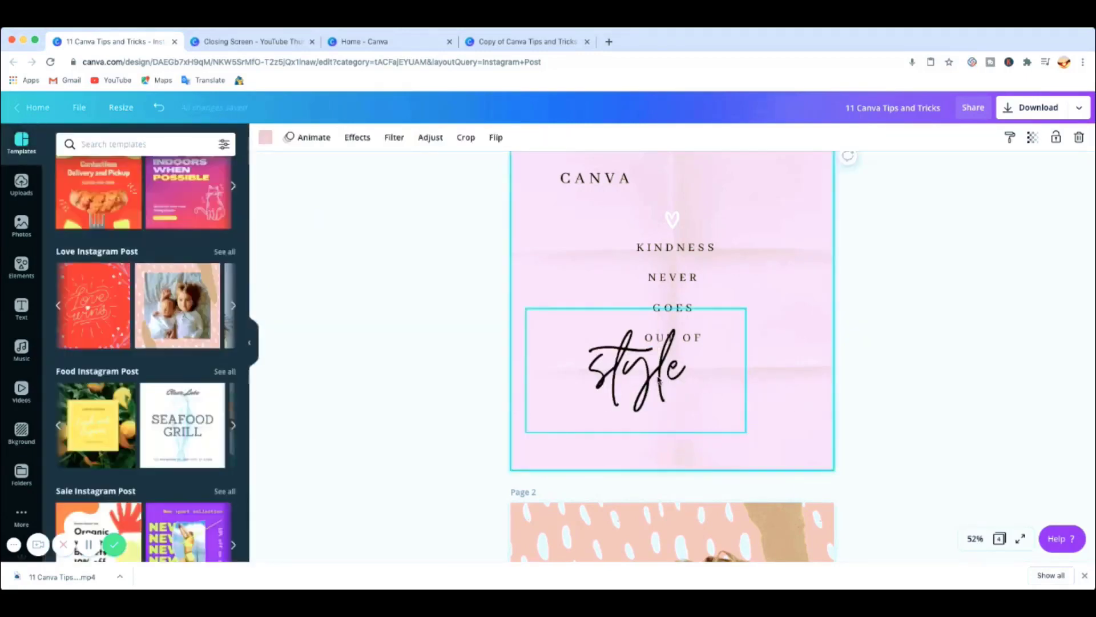
Lower the word style beneath the KINDNESS NEVER GOES OUT OF text and shift that text slightly left above it.
drag(660, 380, 662, 393)
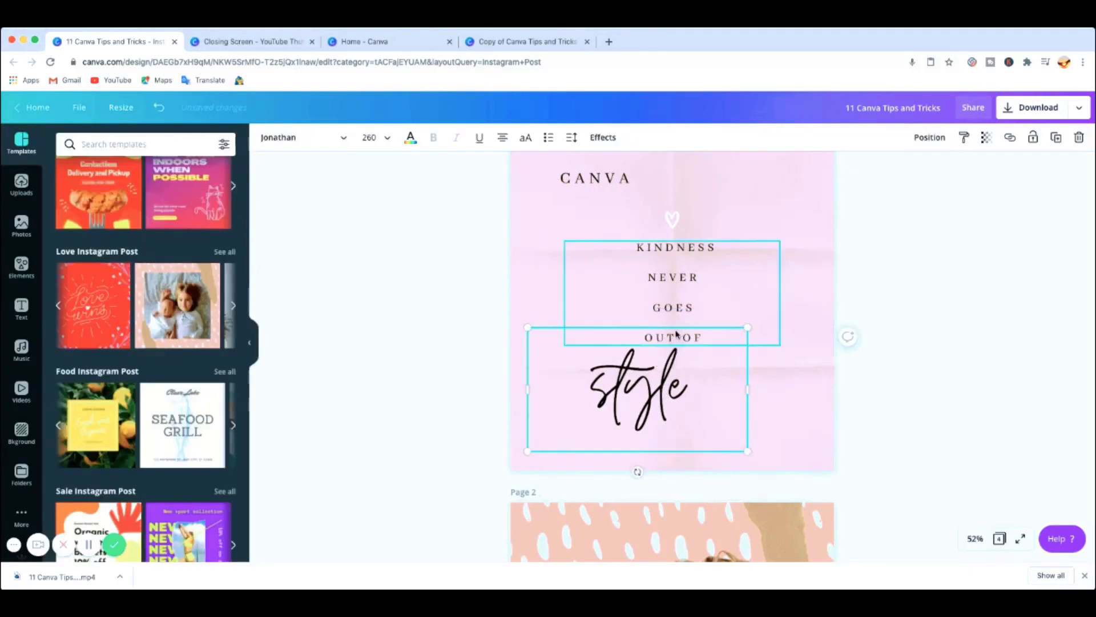
drag(671, 288, 658, 290)
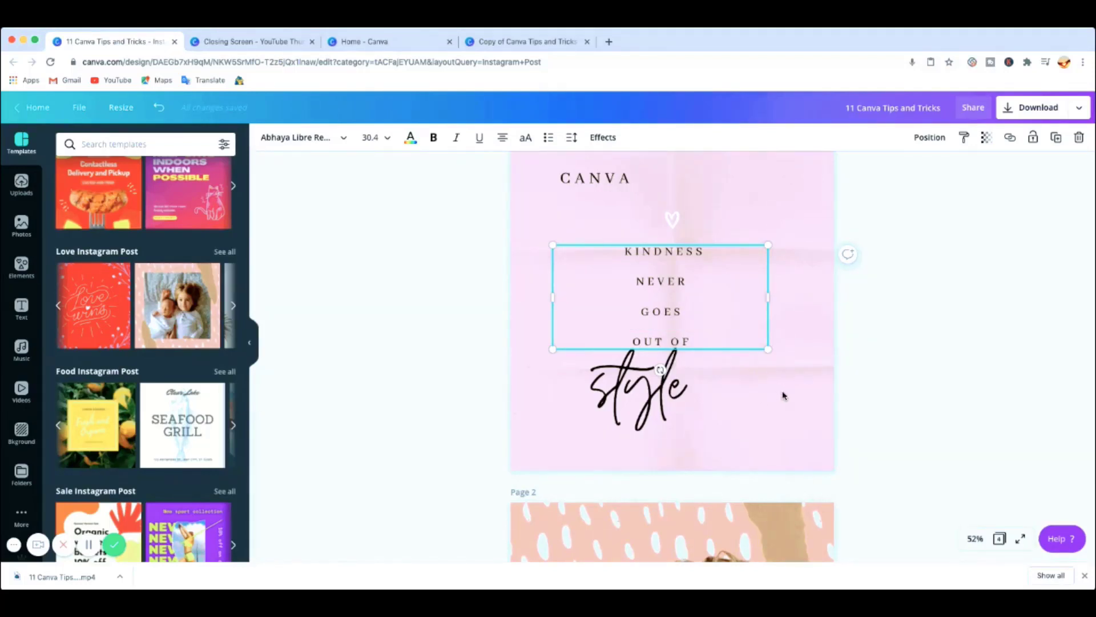
click(752, 384)
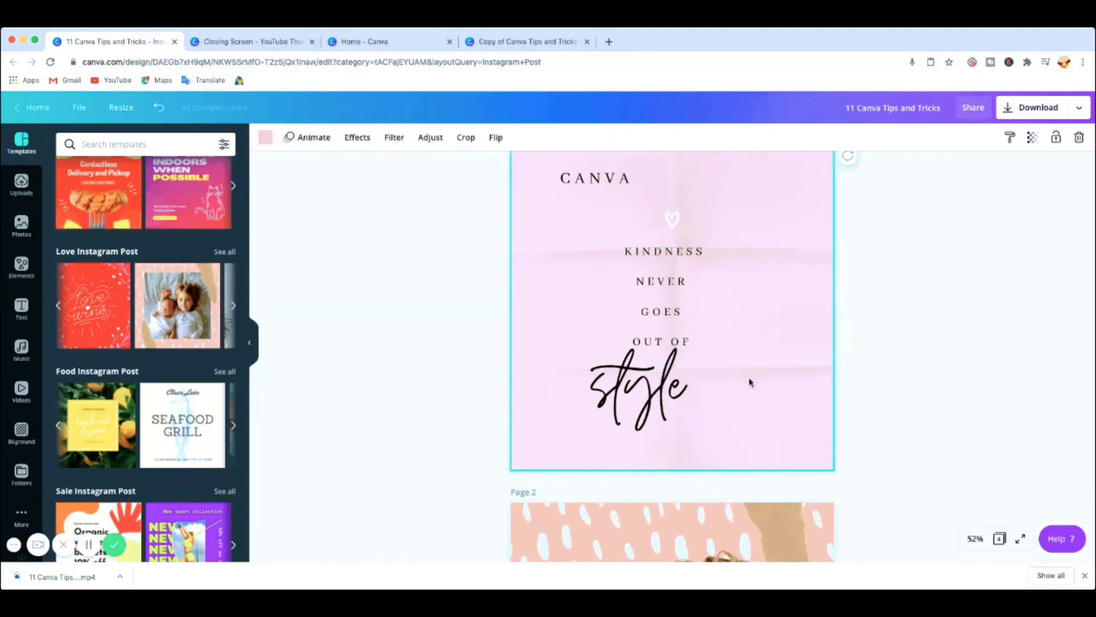
Change the colour of the heart above the KINDNESS text to red.
click(671, 218)
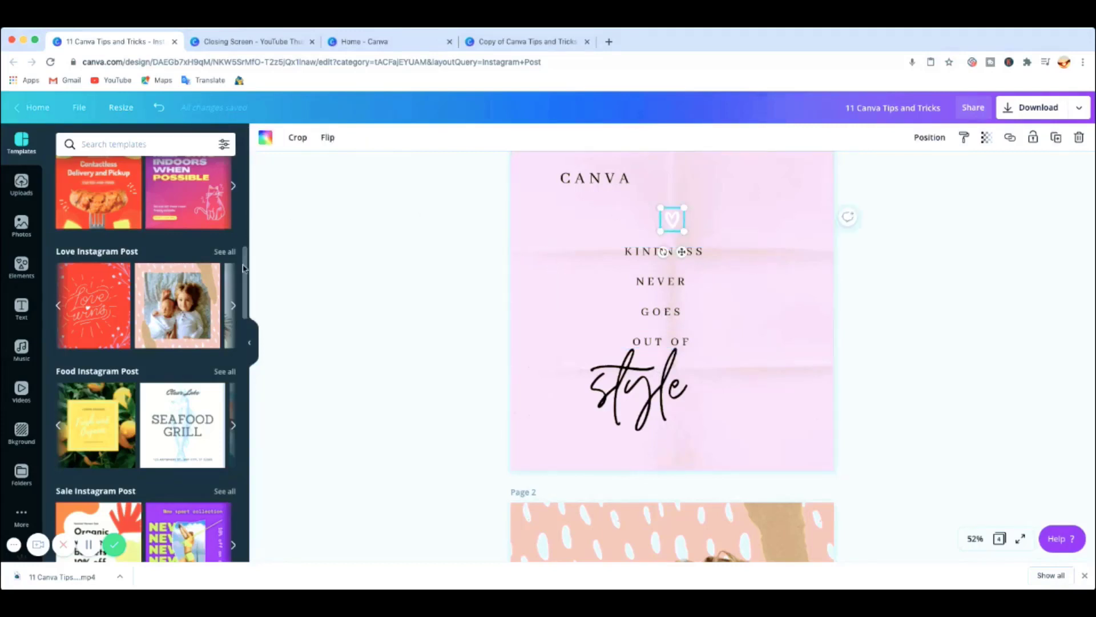
click(266, 137)
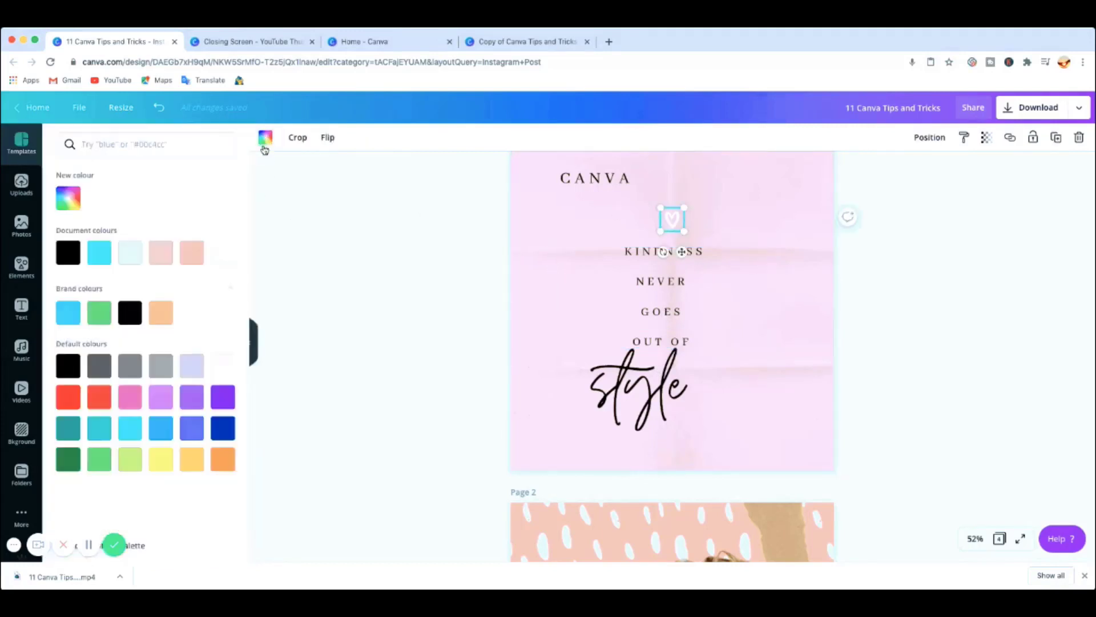
click(64, 393)
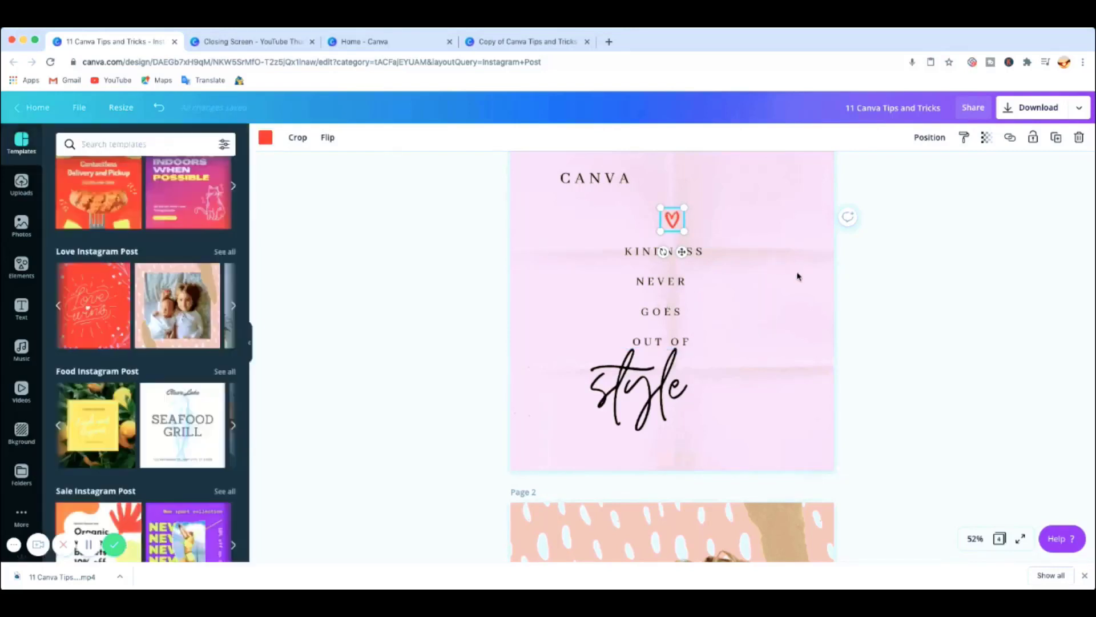
click(791, 220)
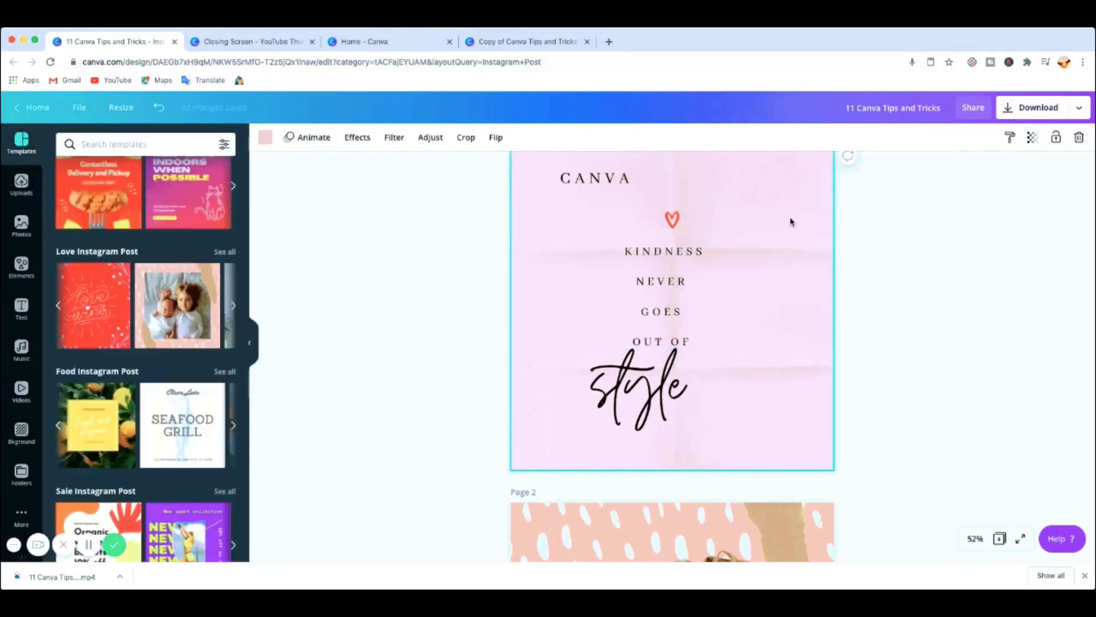
Nudge the word style slightly to the right beneath the OUT OF line.
click(705, 279)
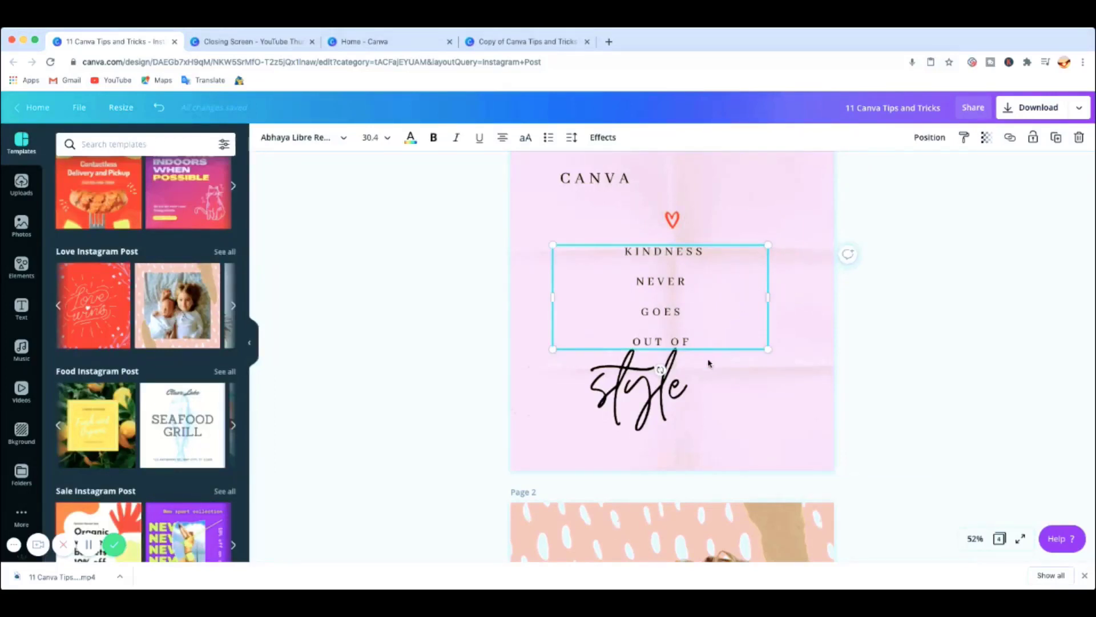
click(731, 371)
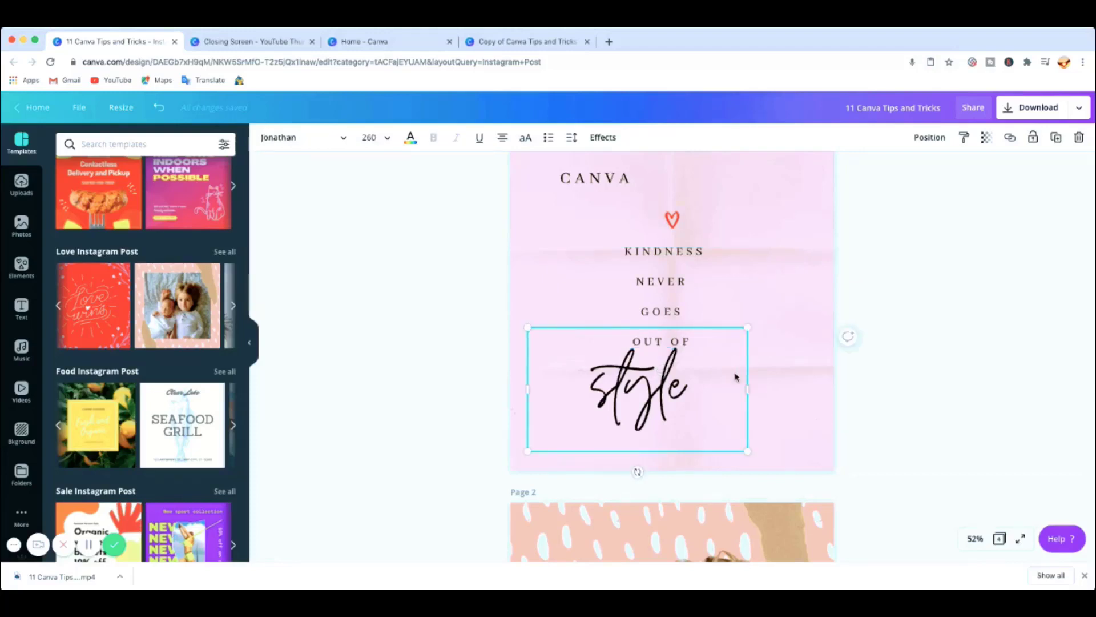
click(772, 334)
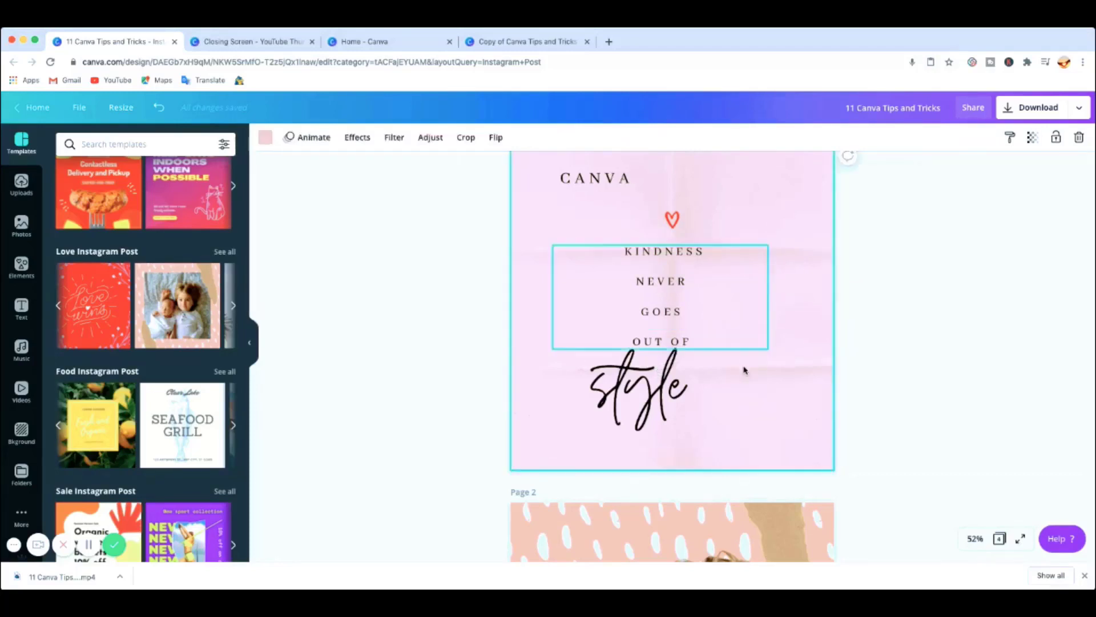
mouse_move(702, 409)
mouse_down()
mouse_move(691, 386)
mouse_move(704, 404)
mouse_up()
click(799, 366)
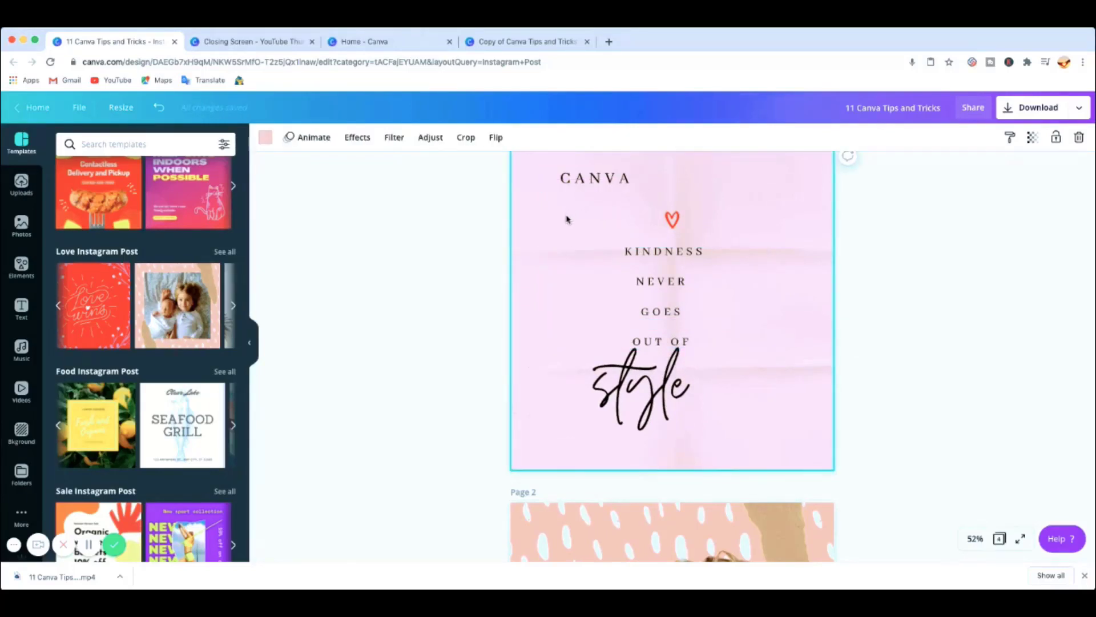
Lock the heart, the KINDNESS text and the word style together, and move the CANVA text slightly down and right.
drag(567, 219, 744, 439)
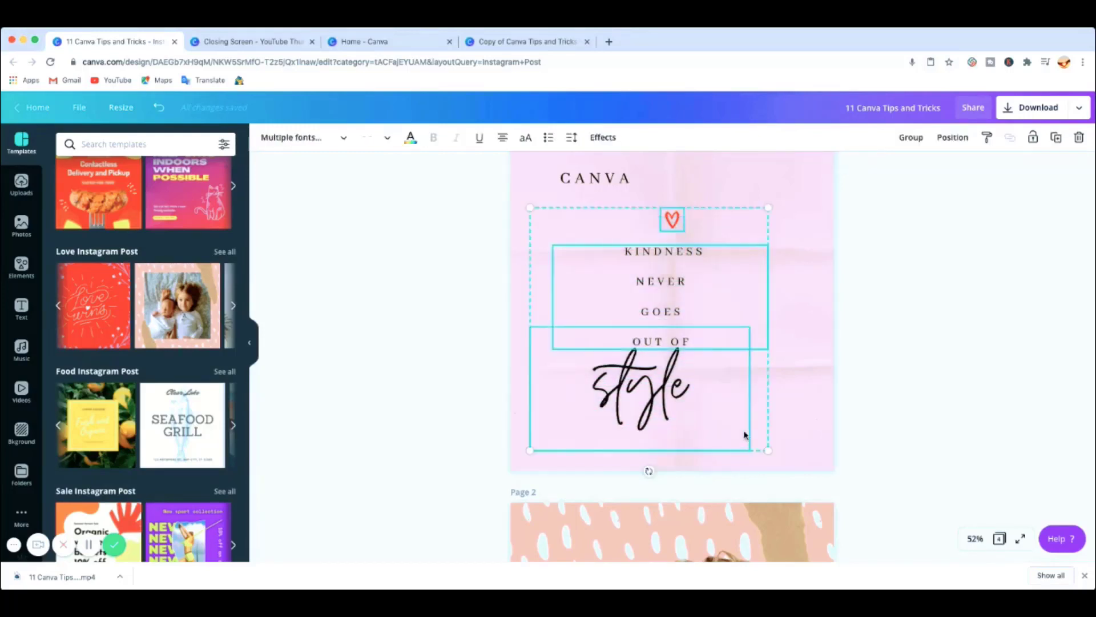
click(1033, 139)
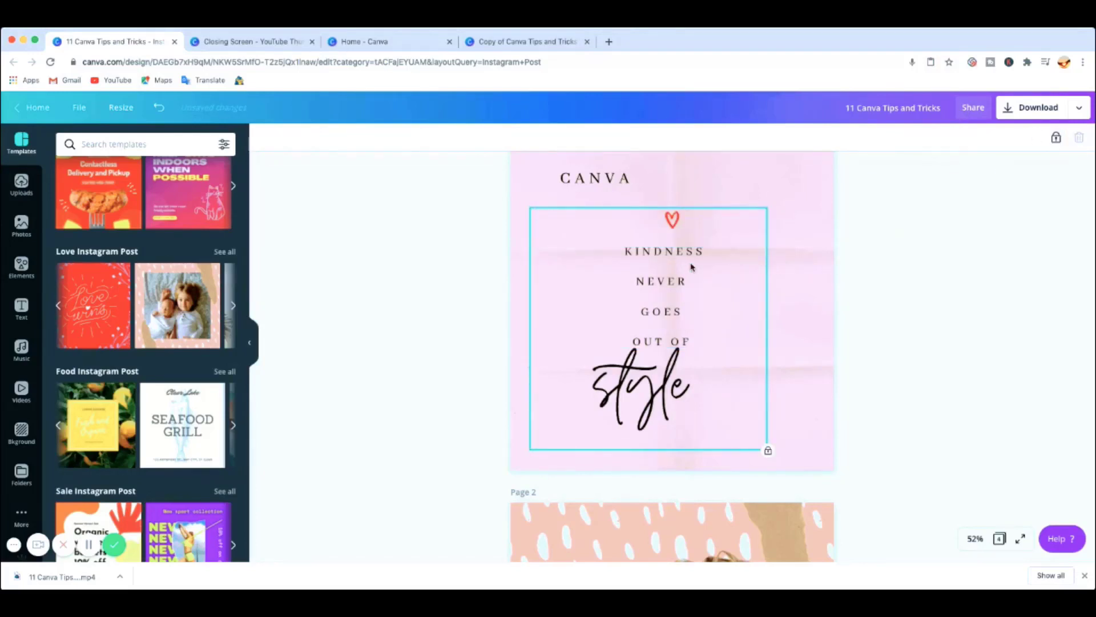
click(604, 176)
drag(604, 177, 613, 186)
Try to move the locked KINDNESS text down and to the right.
drag(646, 285, 688, 336)
click(756, 323)
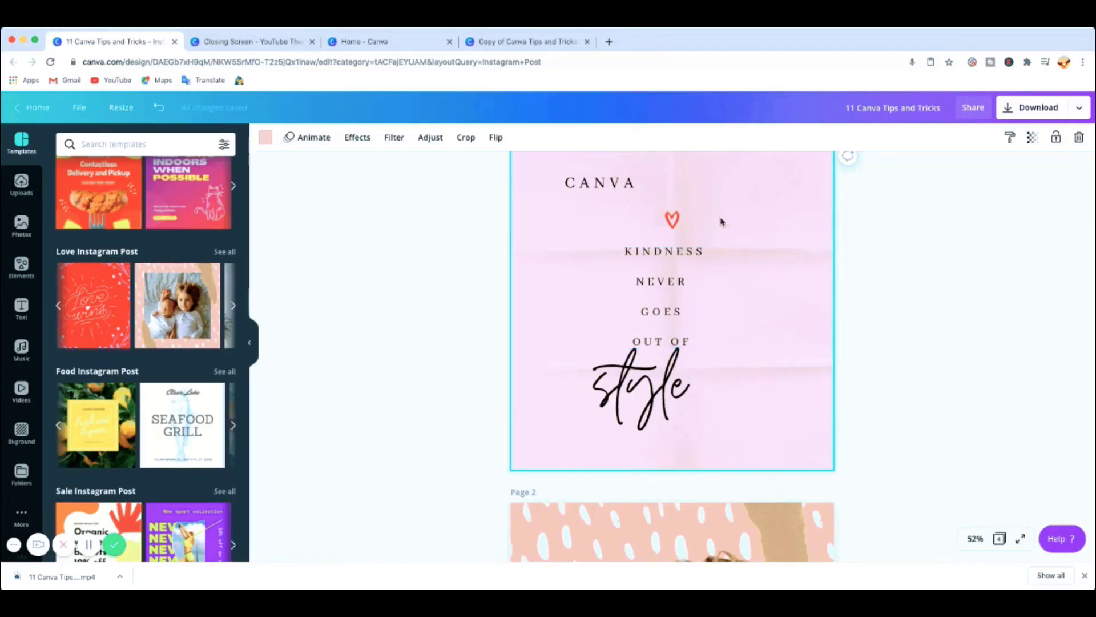
scroll(745, 238, up, 1)
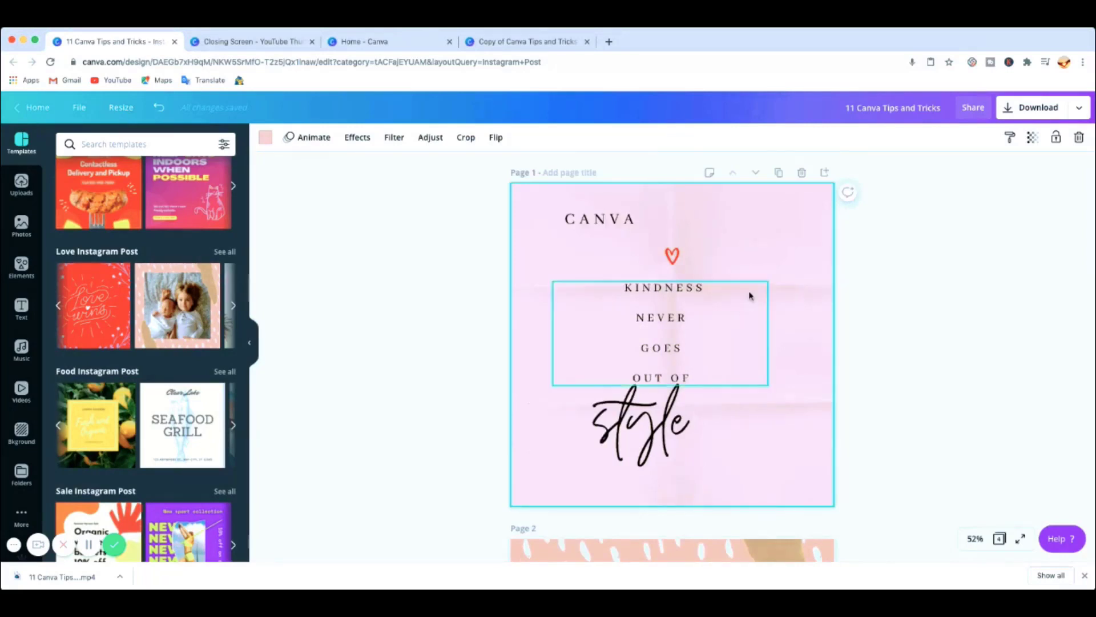
Try to select the locked heart, KINDNESS text and word style together on page 1.
scroll(753, 292, down, 1)
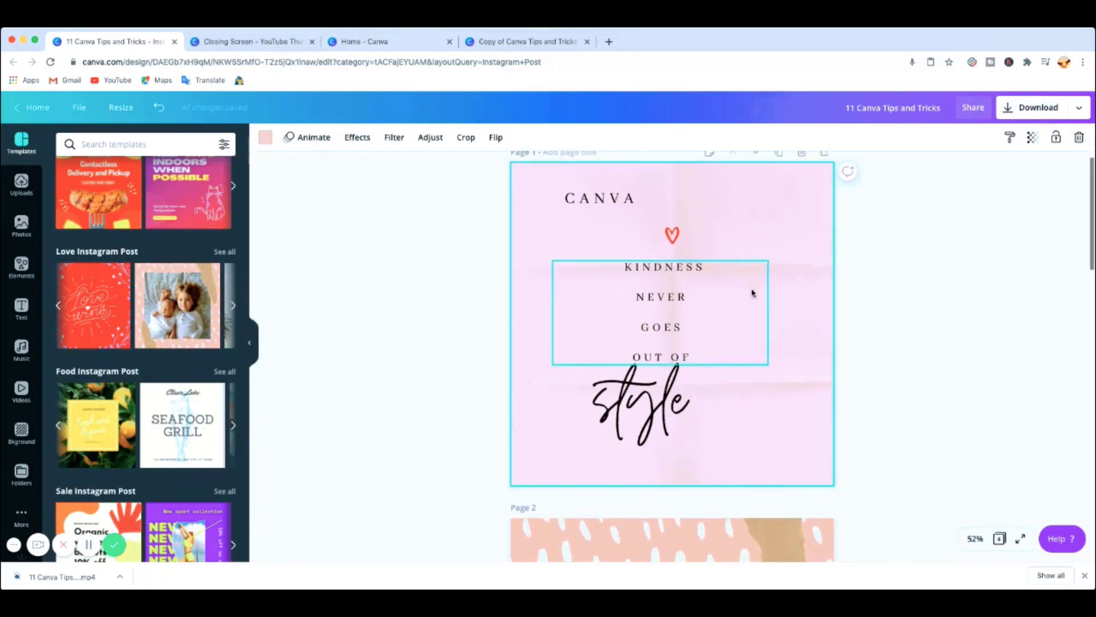
scroll(768, 294, up, 1)
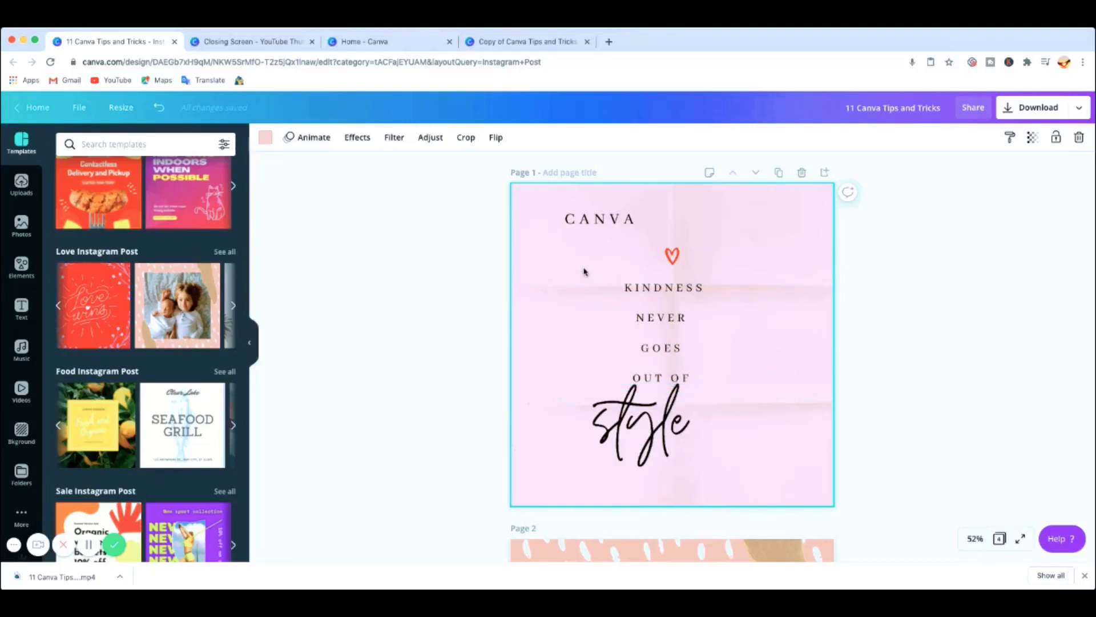
drag(584, 265, 649, 281)
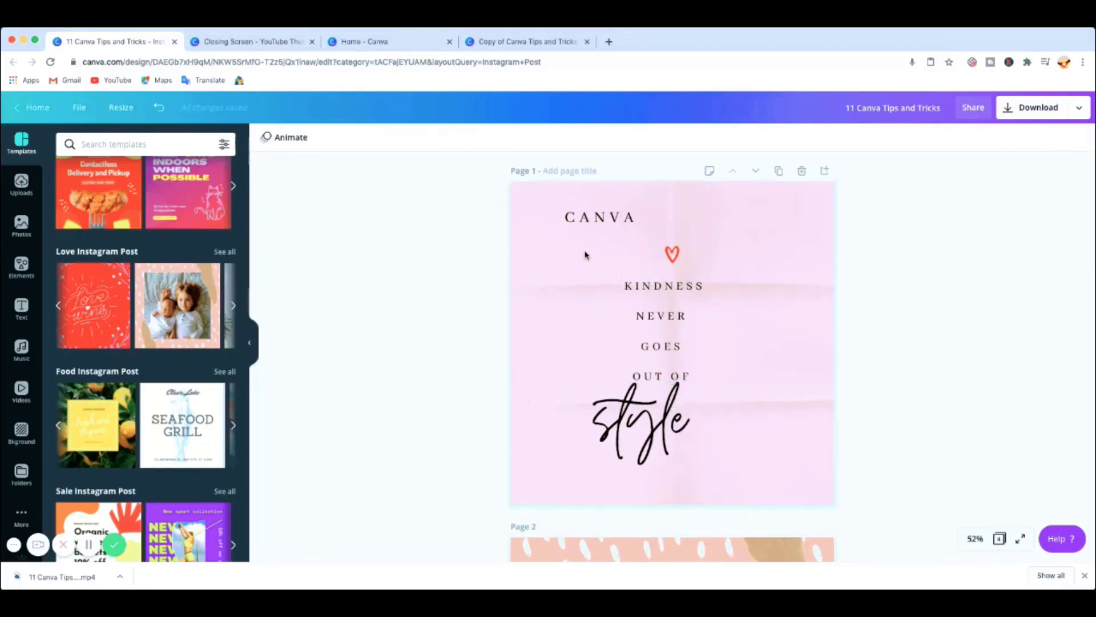
drag(585, 251, 742, 479)
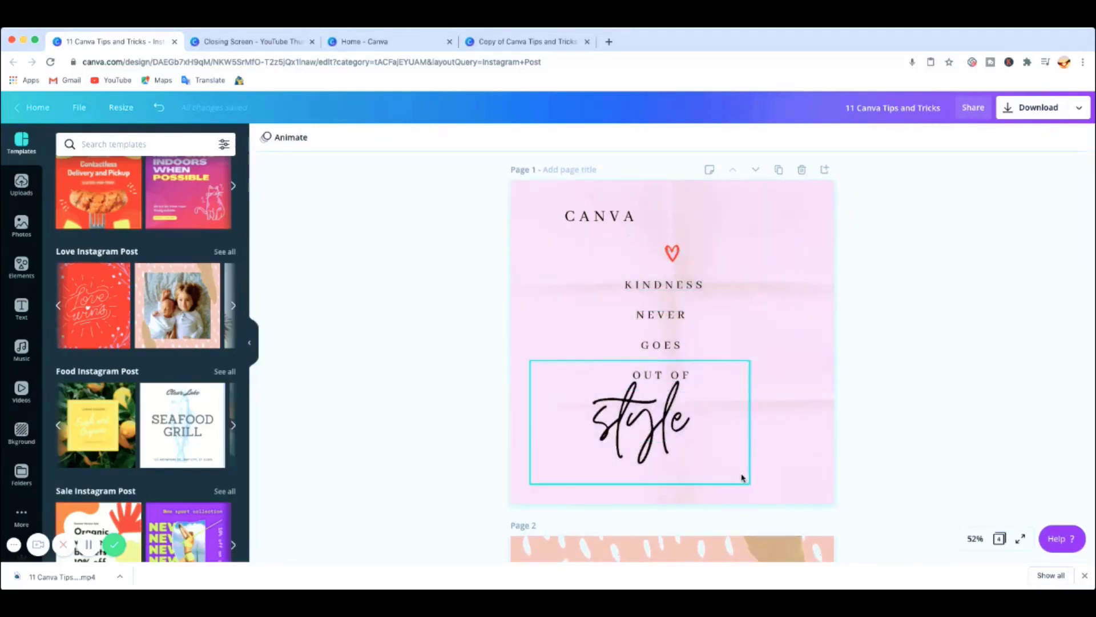
click(620, 254)
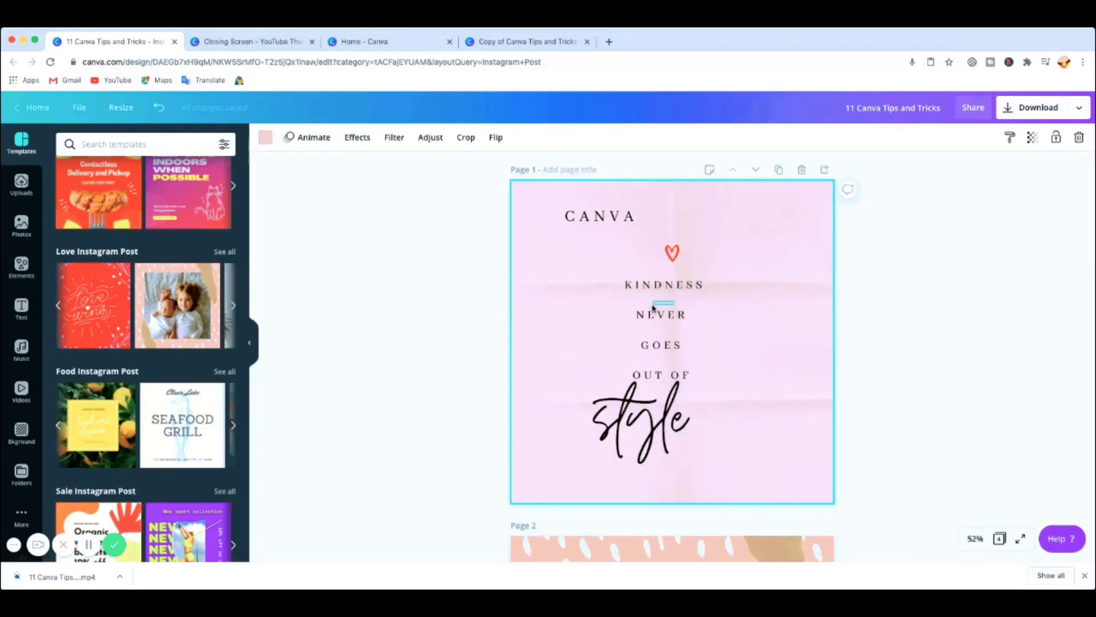
key(Escape)
click(593, 252)
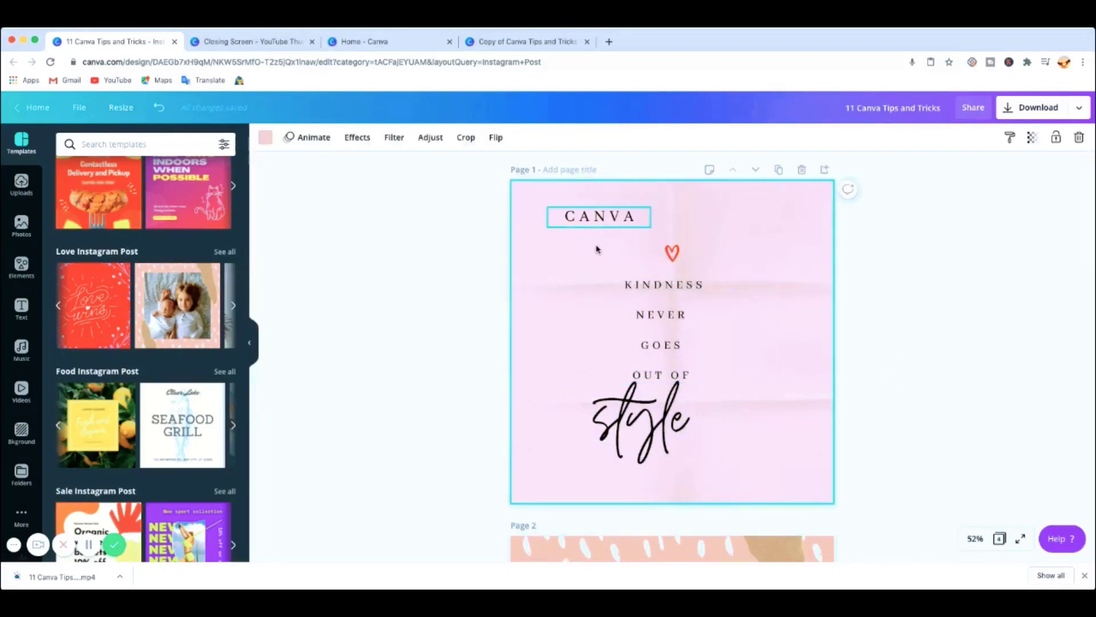
Unlock the KINDNESS text block and the word style on page 1.
click(664, 302)
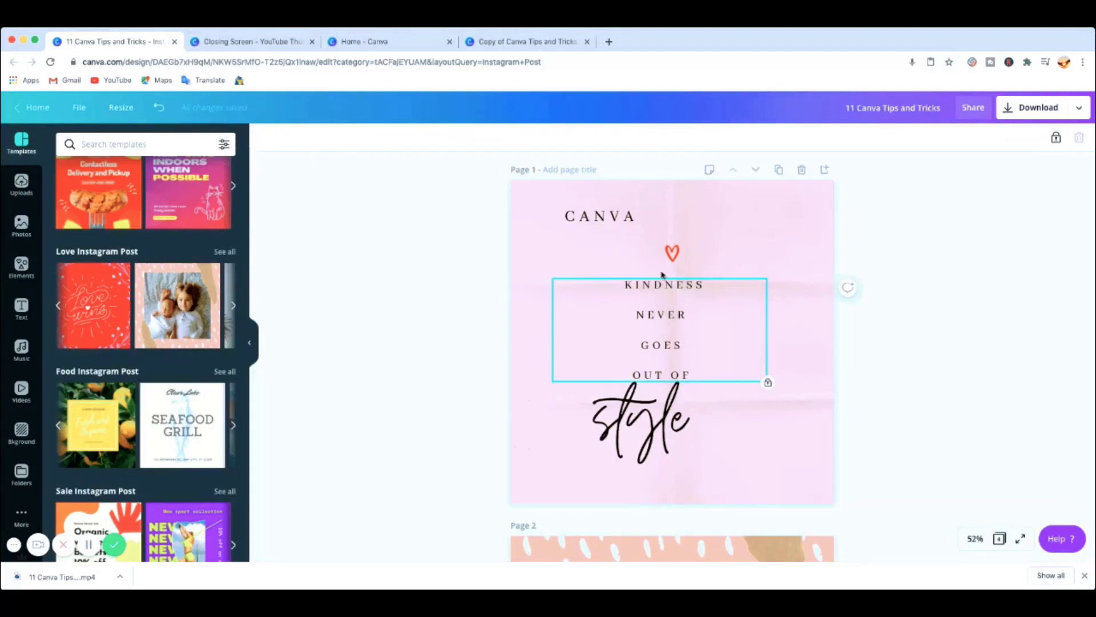
click(1056, 137)
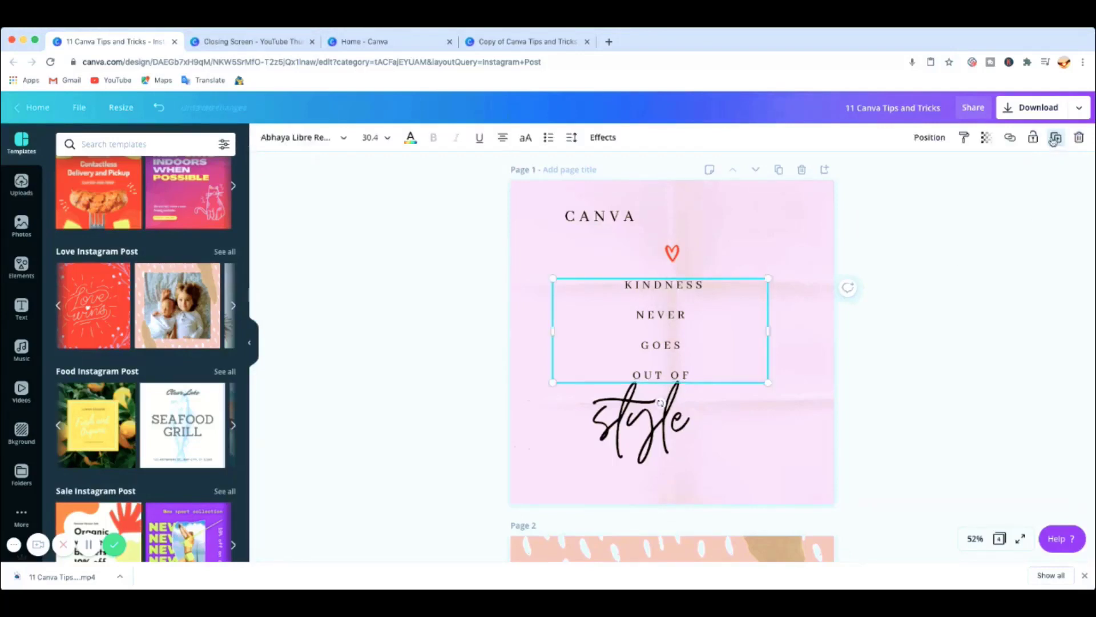
click(639, 419)
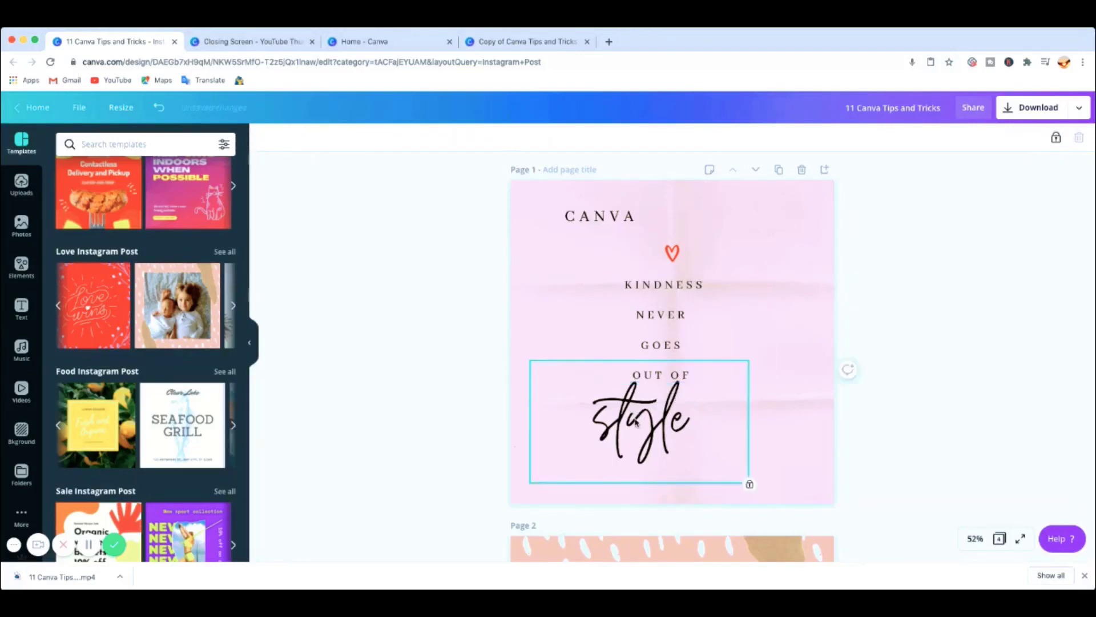
click(1056, 137)
click(606, 270)
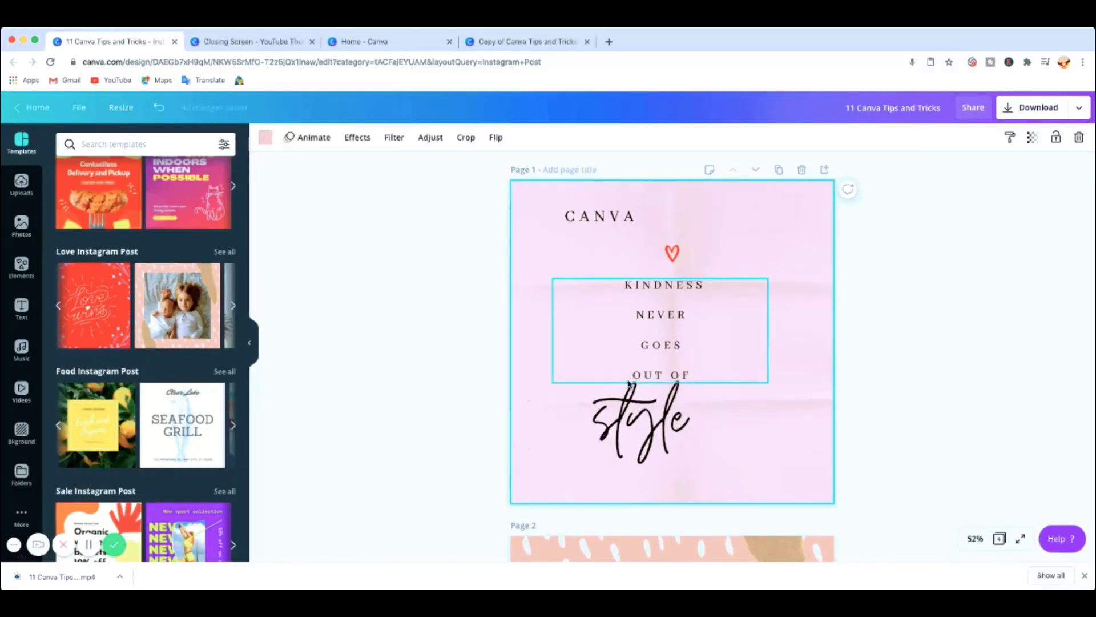
Shift the unlocked word style slightly down beneath the OUT OF line.
click(663, 420)
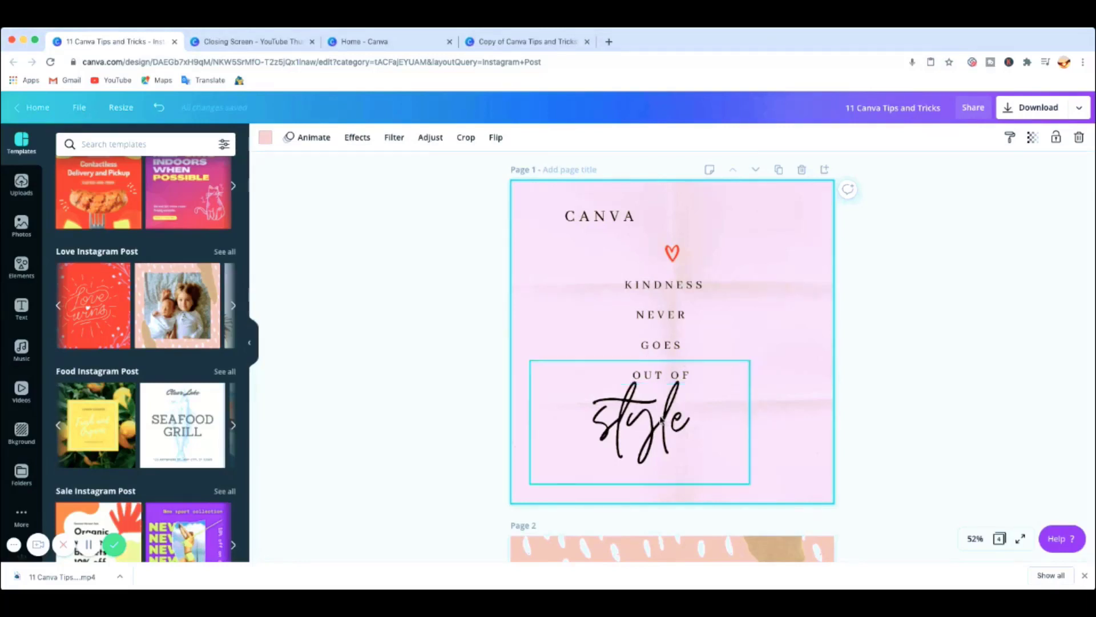
mouse_move(649, 419)
mouse_down()
mouse_move(637, 423)
mouse_move(648, 424)
mouse_up()
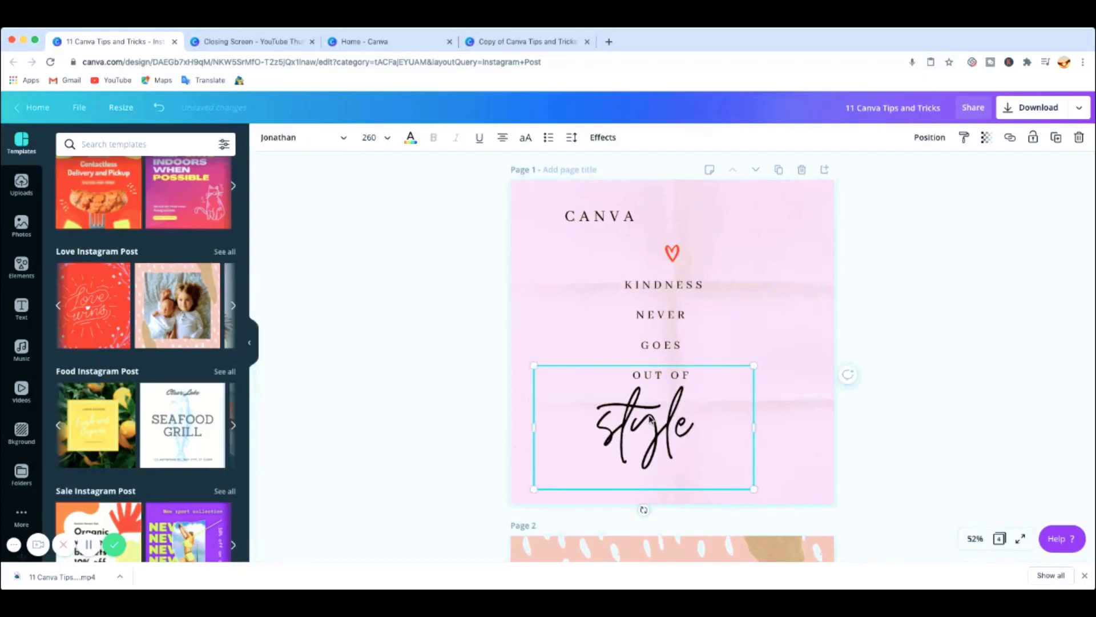
mouse_move(650, 420)
mouse_down()
mouse_move(685, 421)
mouse_move(636, 431)
mouse_up()
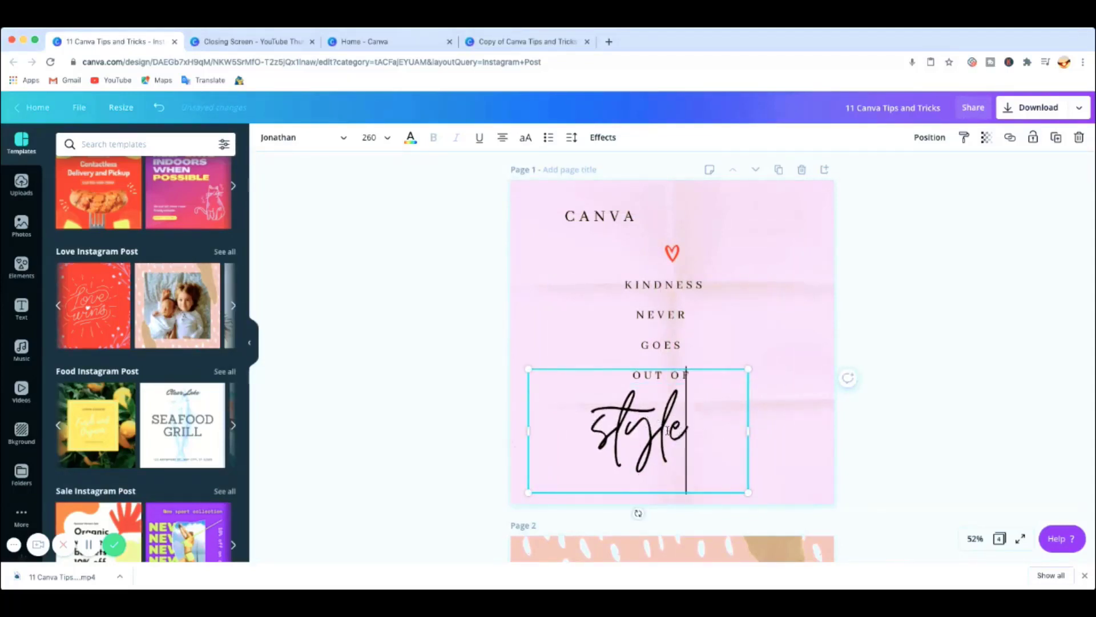
Align the word style to the right of the page, and switch the alignment to the left of the page.
click(928, 138)
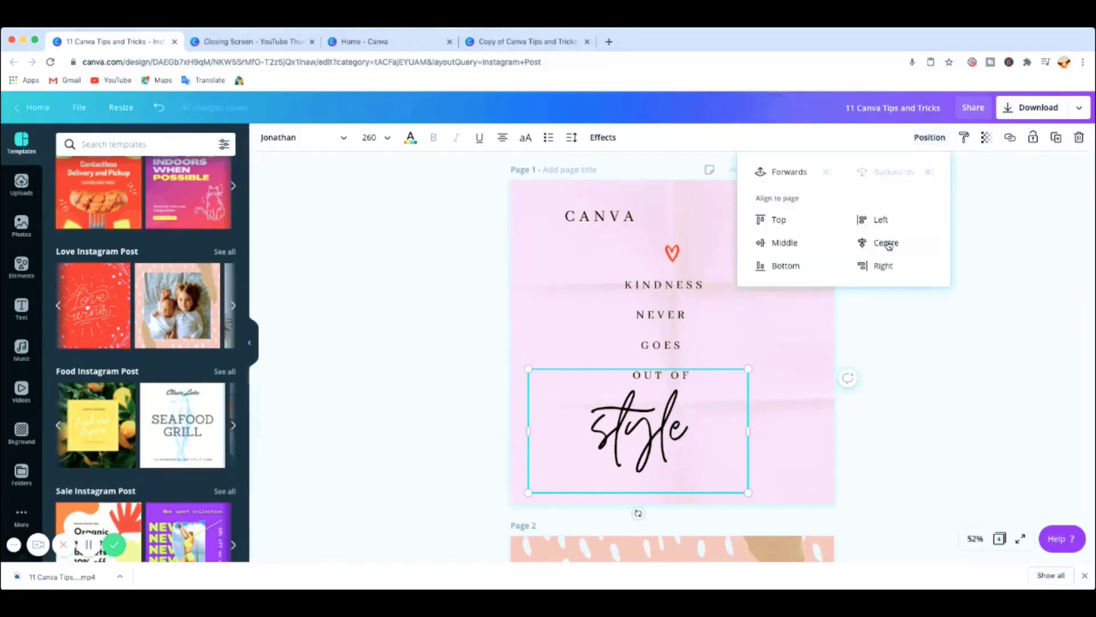
click(884, 267)
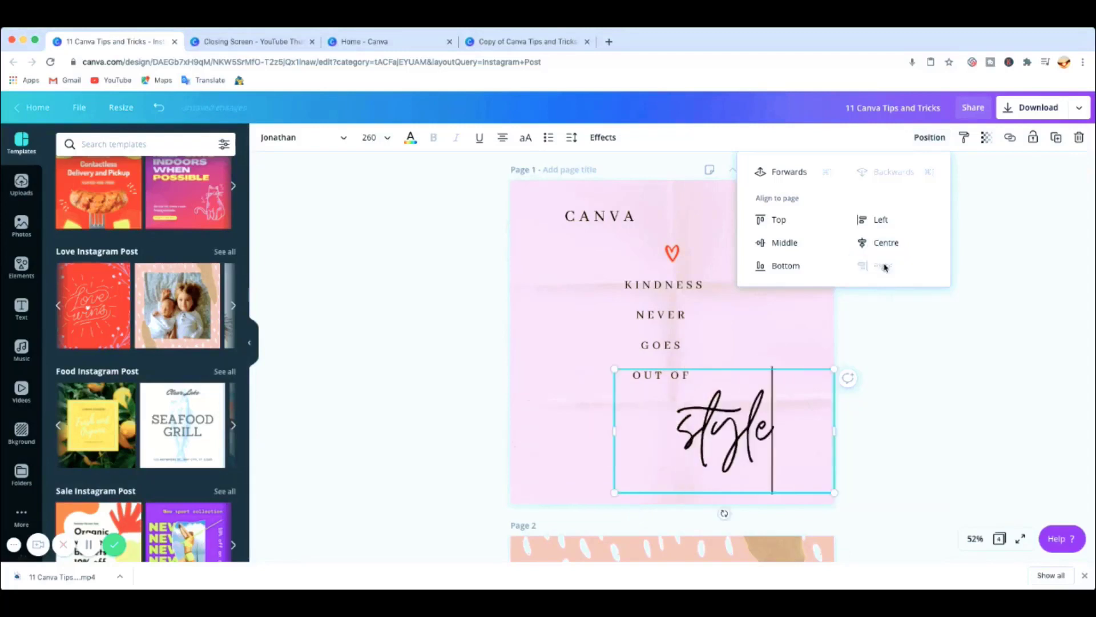
click(881, 221)
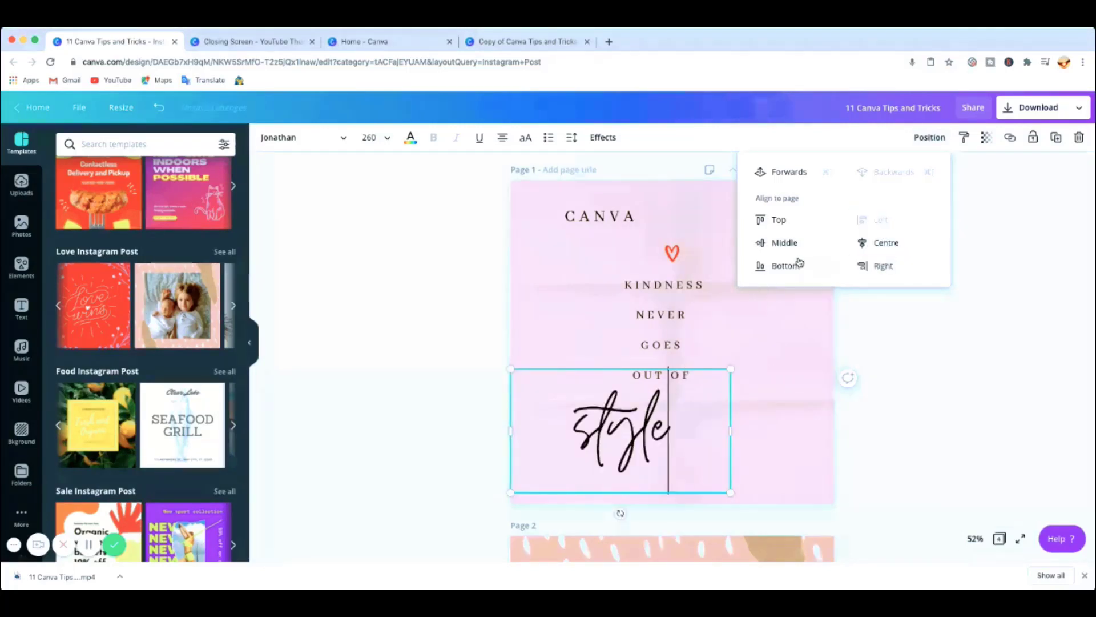
scroll(660, 405, up, 1)
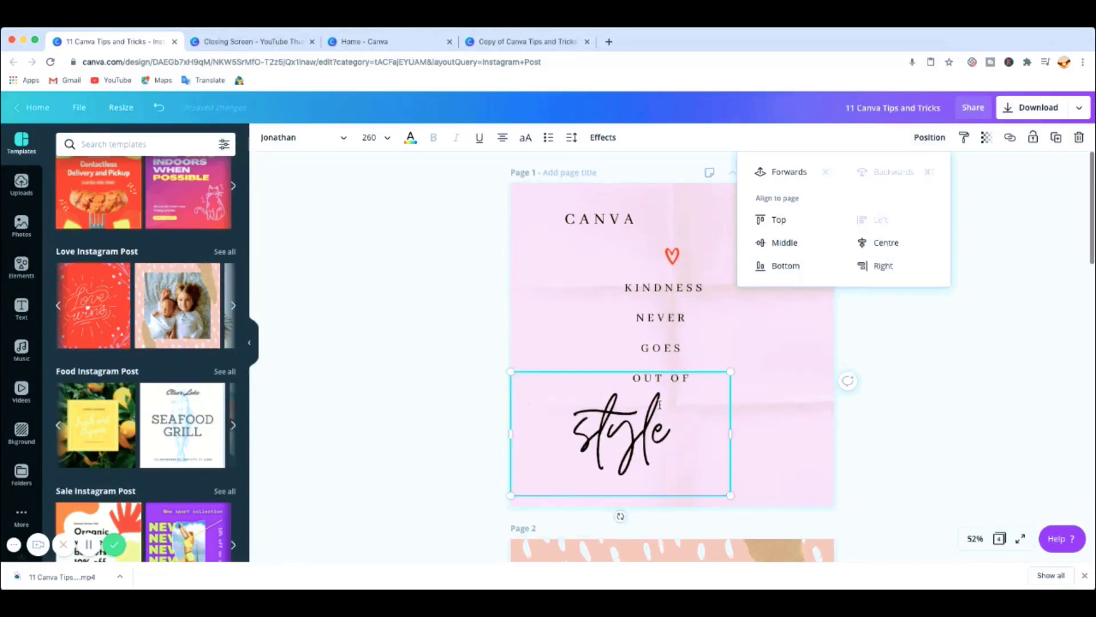
click(802, 376)
click(657, 424)
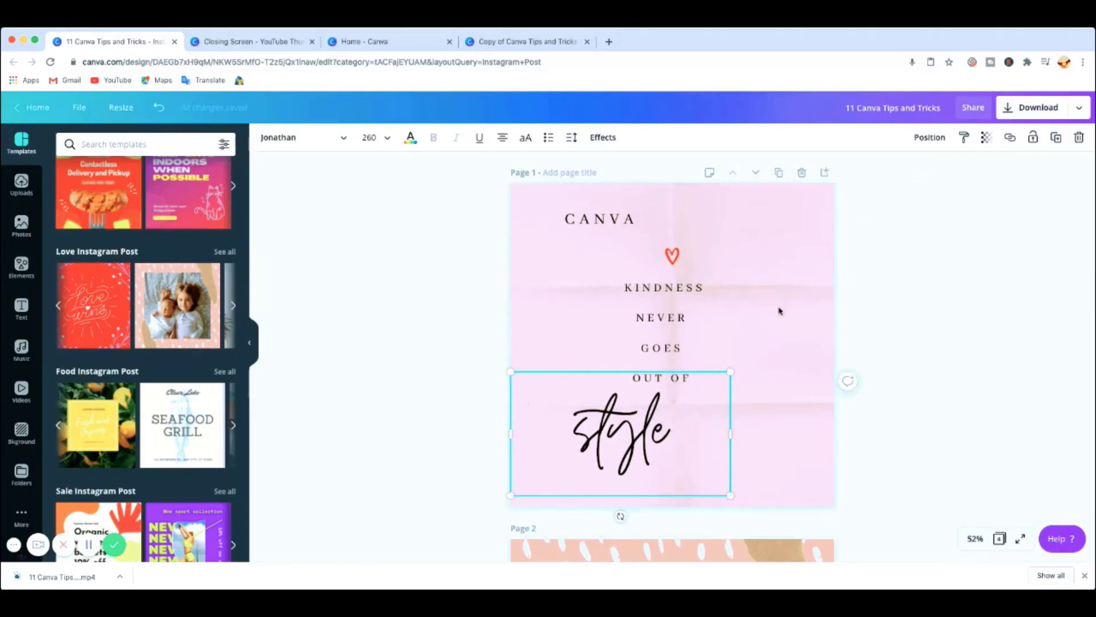
Move the word style right and slightly up so it sits horizontally centred beneath the OUT OF line.
scroll(792, 298, down, 1)
scroll(791, 296, down, 1)
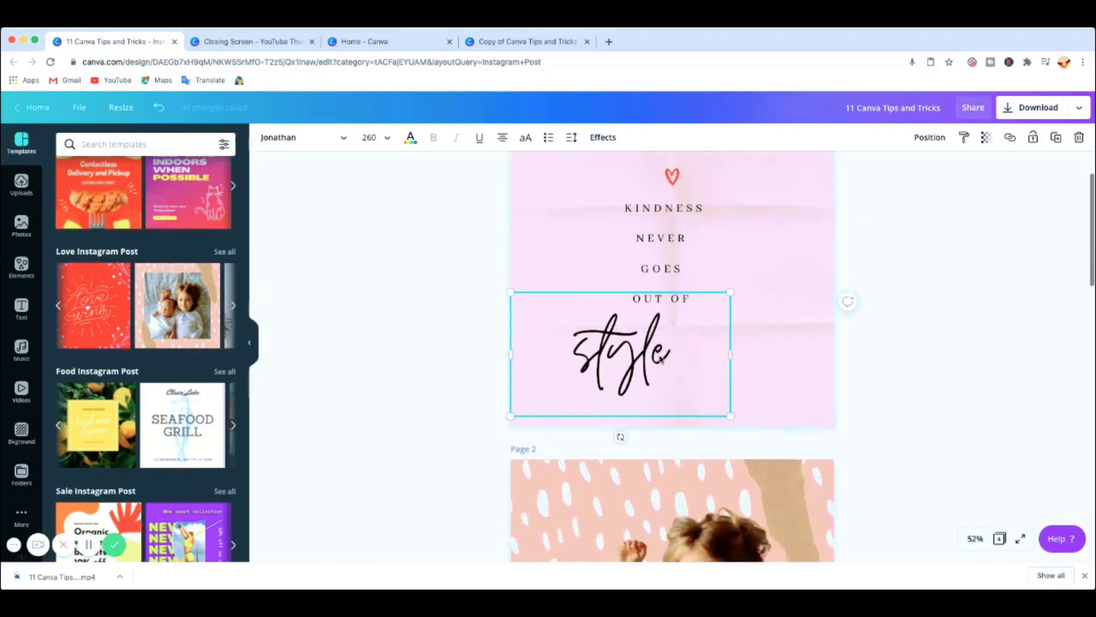
click(783, 354)
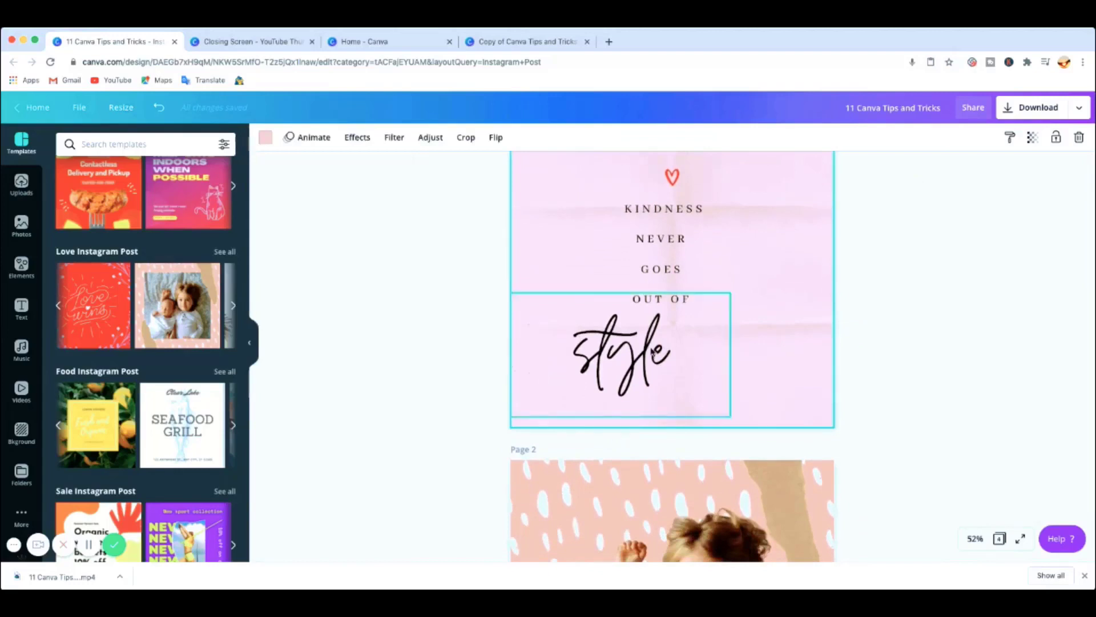
drag(624, 343, 673, 337)
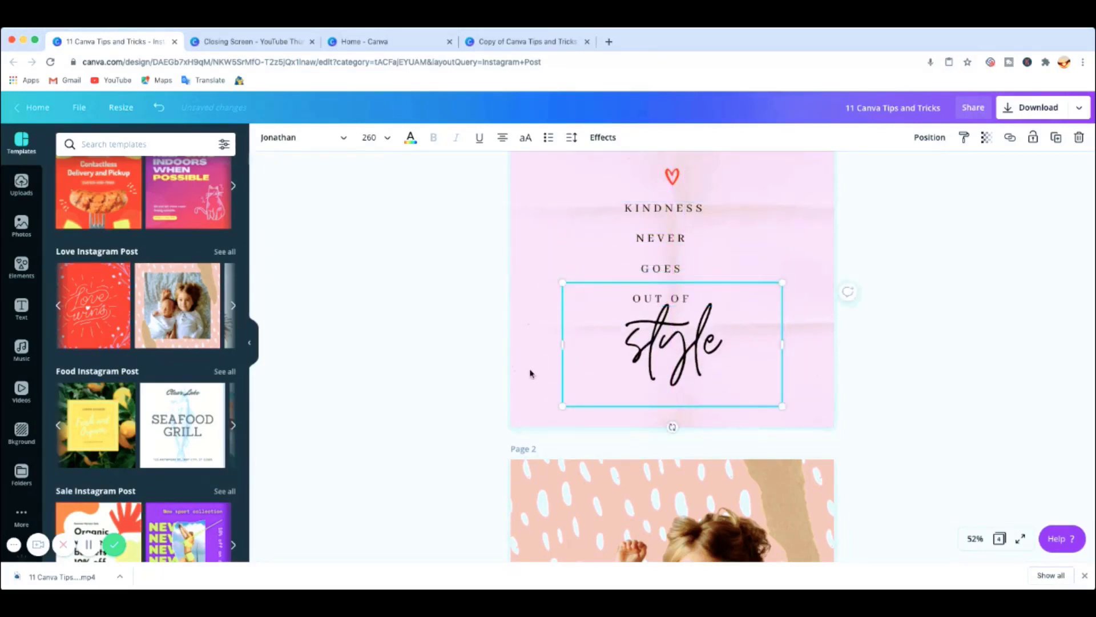
click(817, 344)
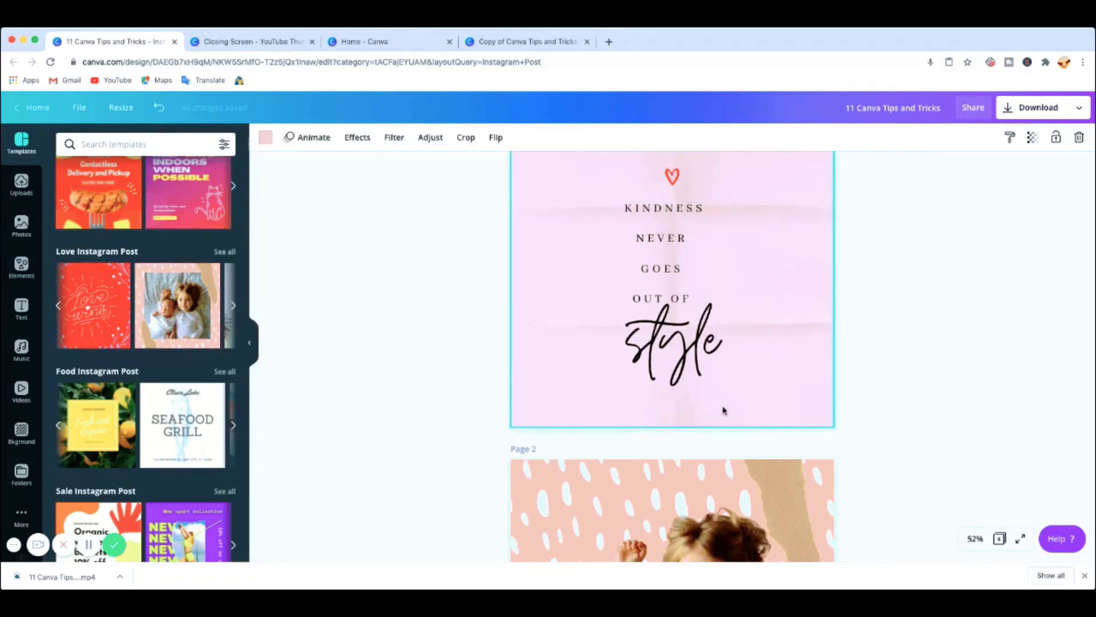
Group the CANVA text, the KINDNESS text block and the word style on page 1.
scroll(800, 375, up, 2)
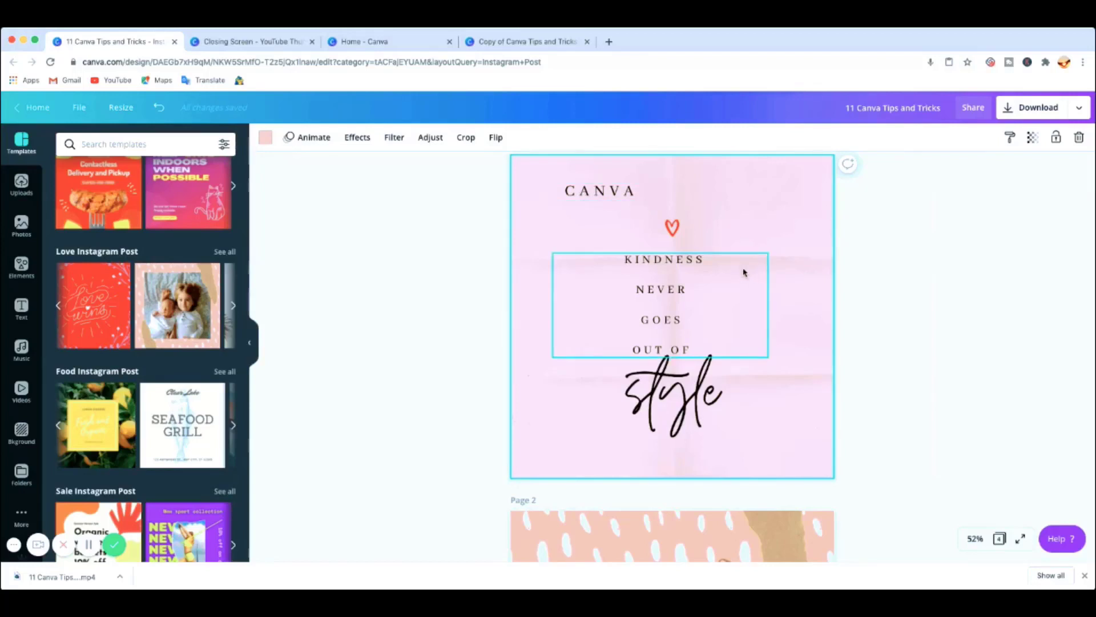
key(Escape)
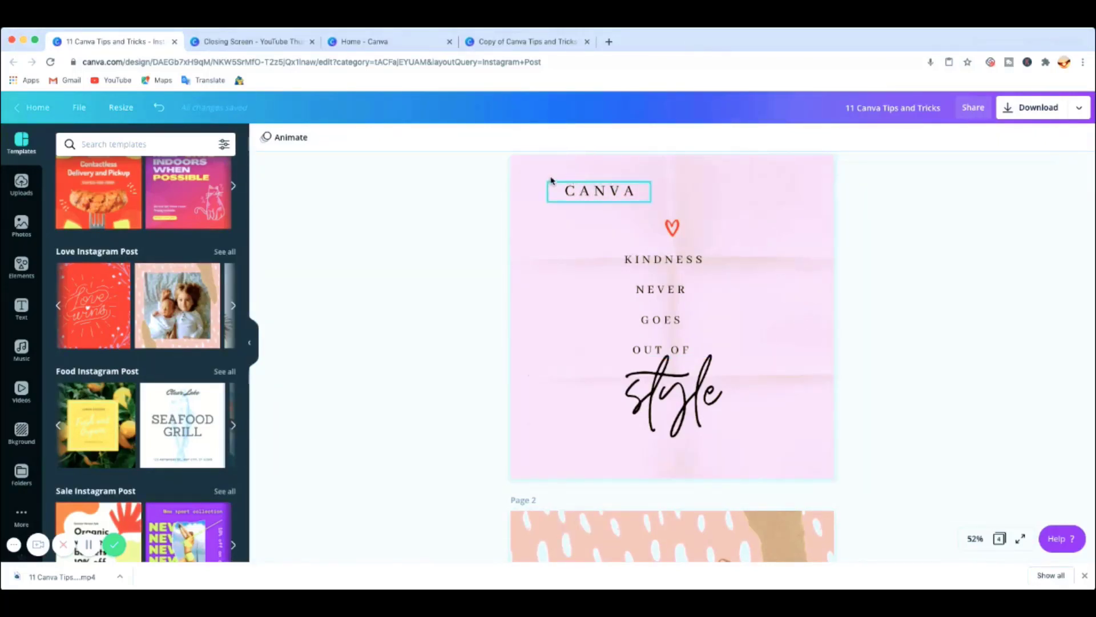
drag(544, 182, 814, 468)
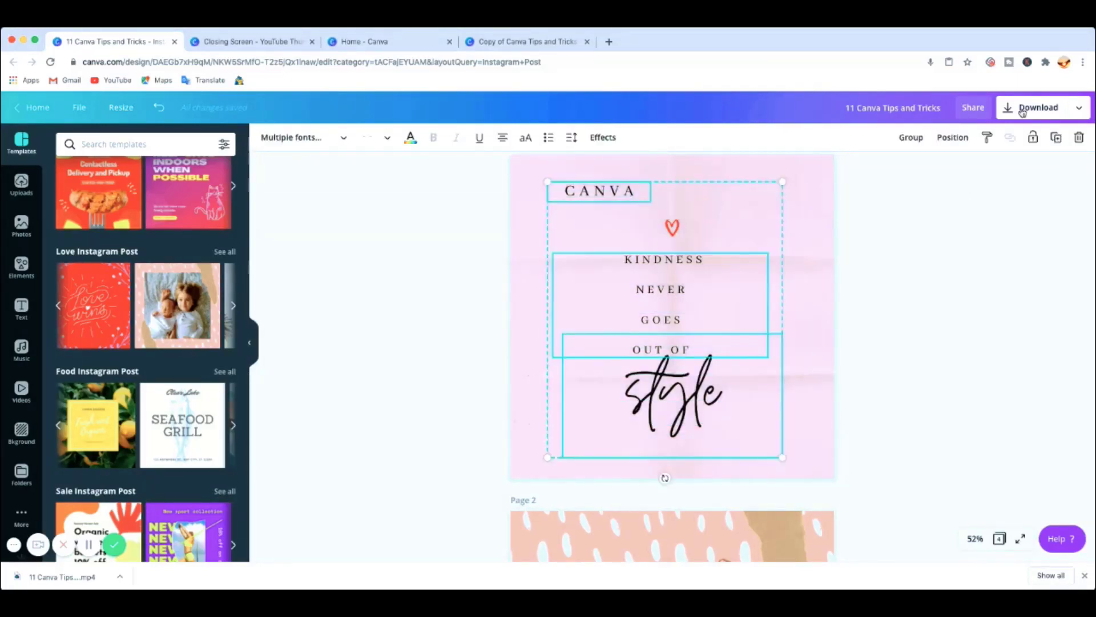
click(912, 138)
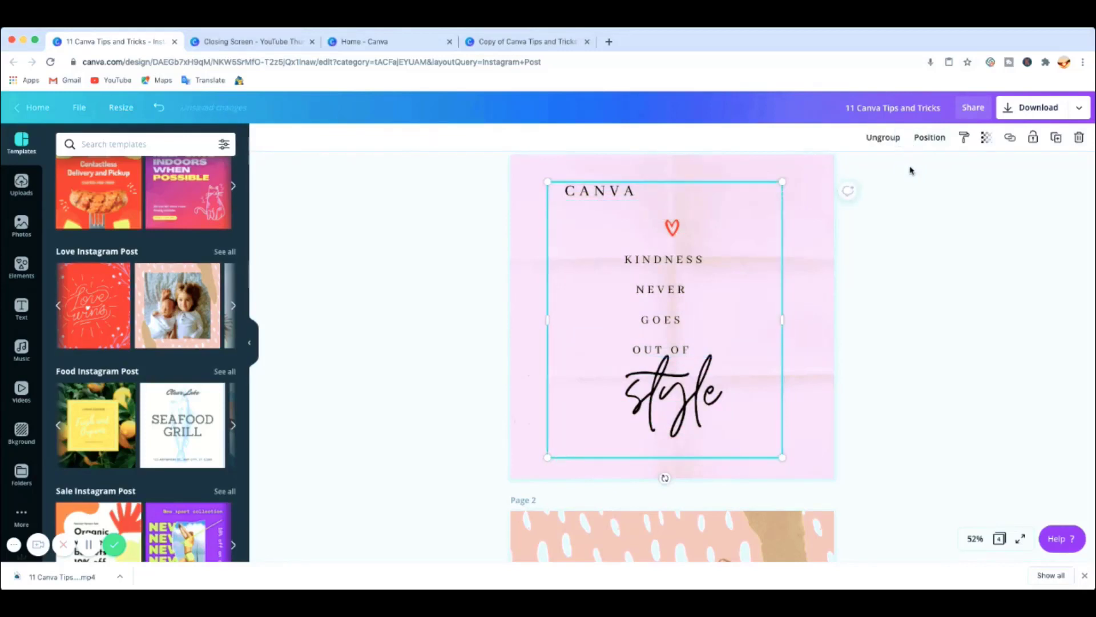
Move the grouped texts slightly up and to the right.
mouse_move(708, 263)
mouse_down()
mouse_move(702, 250)
mouse_move(711, 261)
mouse_up()
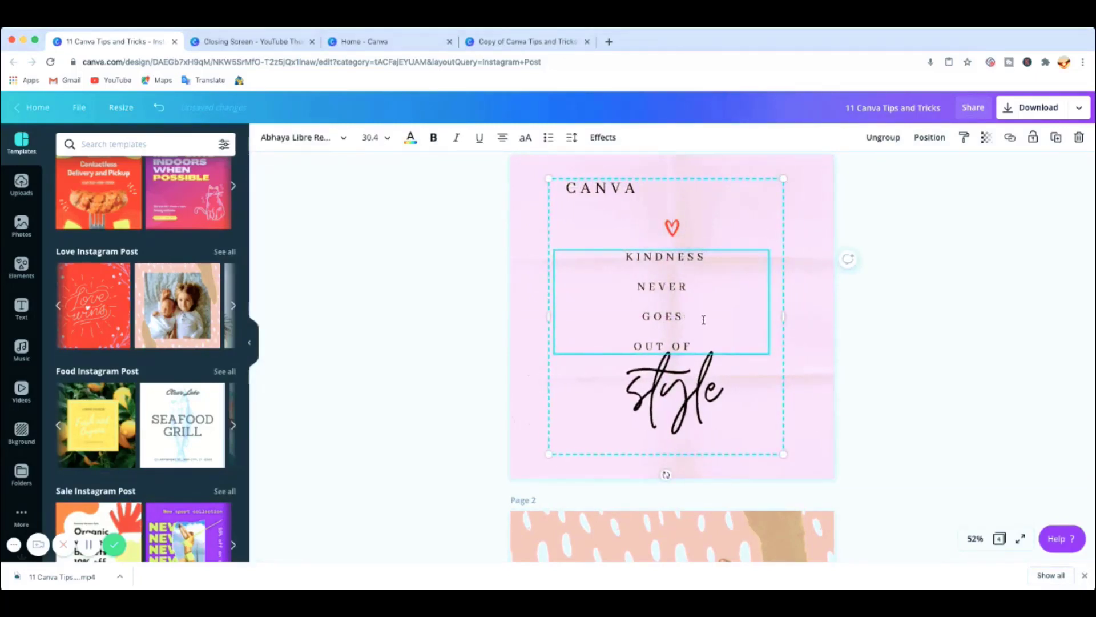
click(721, 394)
drag(697, 393, 699, 393)
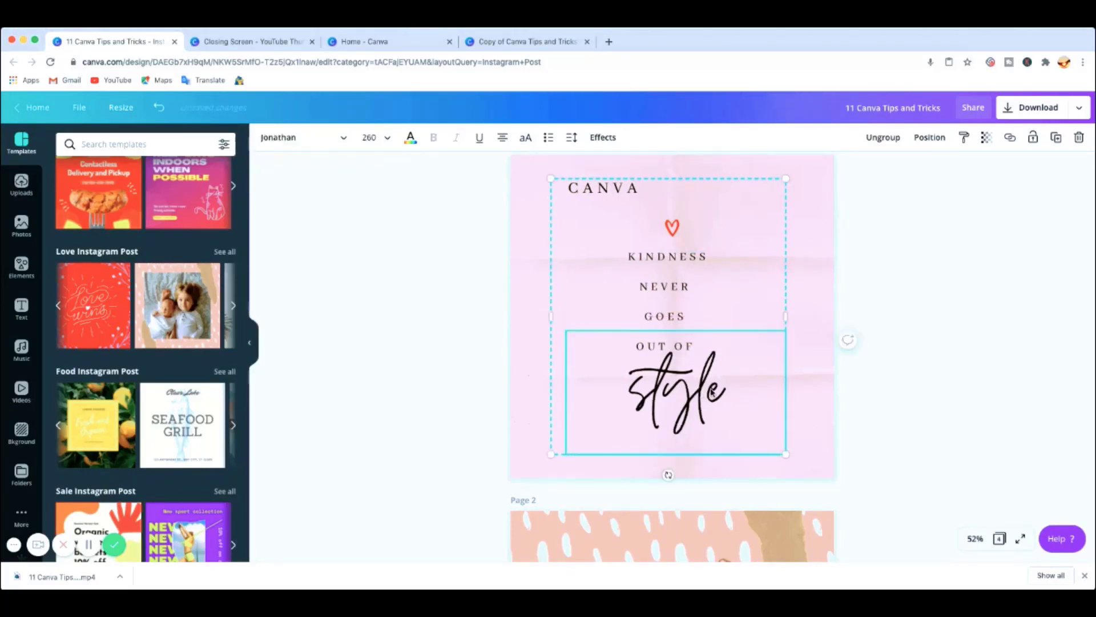
click(712, 388)
click(717, 301)
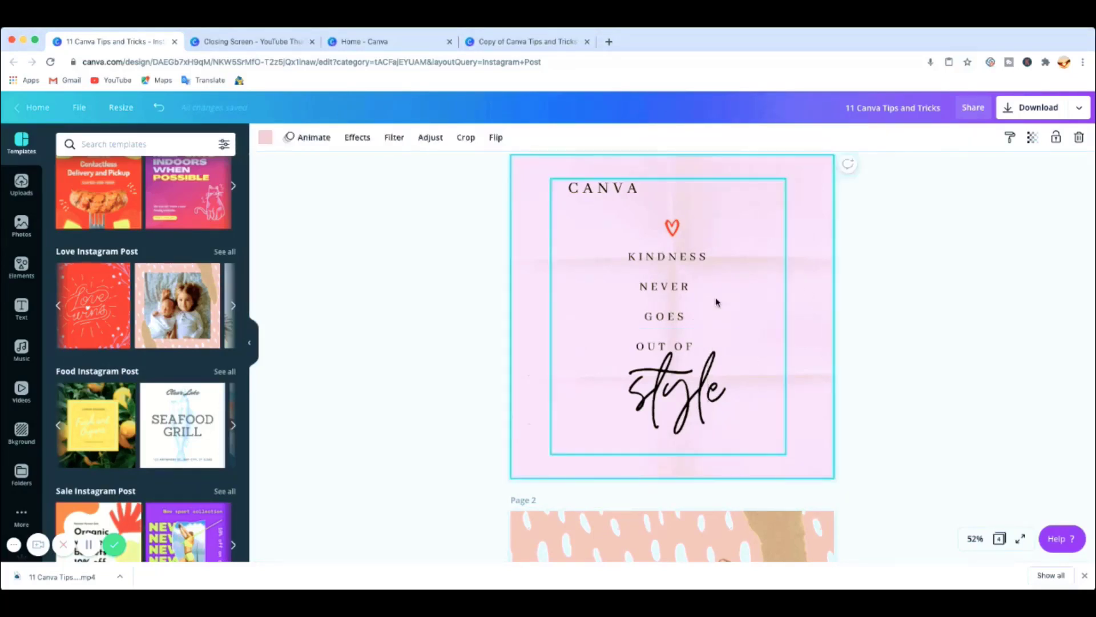
Ungroup the texts and move the word style on its own slightly down and to the right.
click(717, 301)
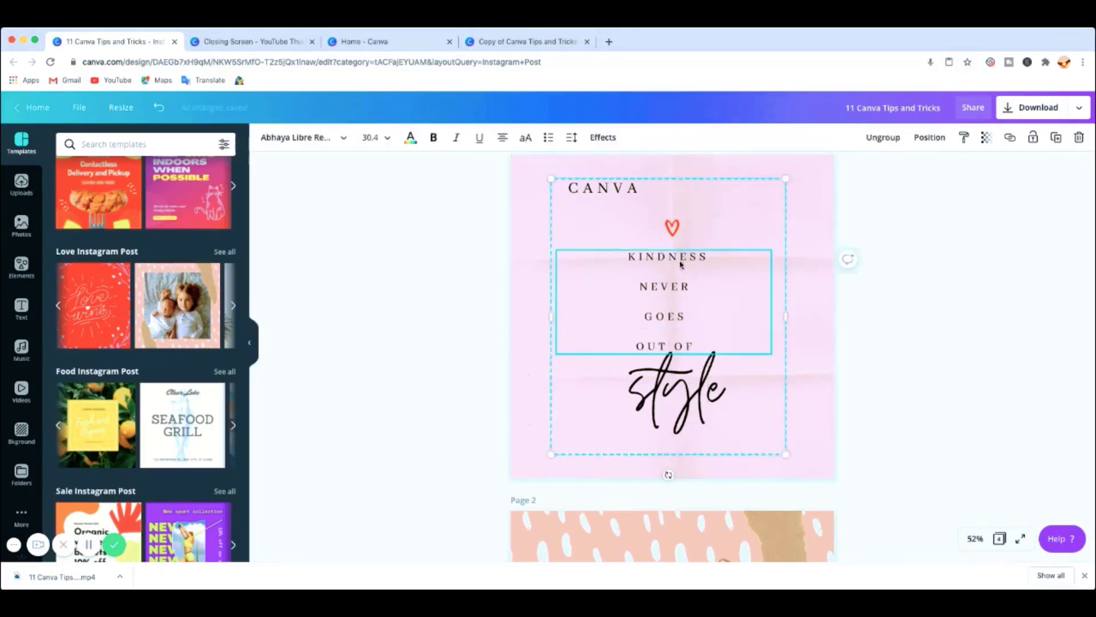
click(885, 140)
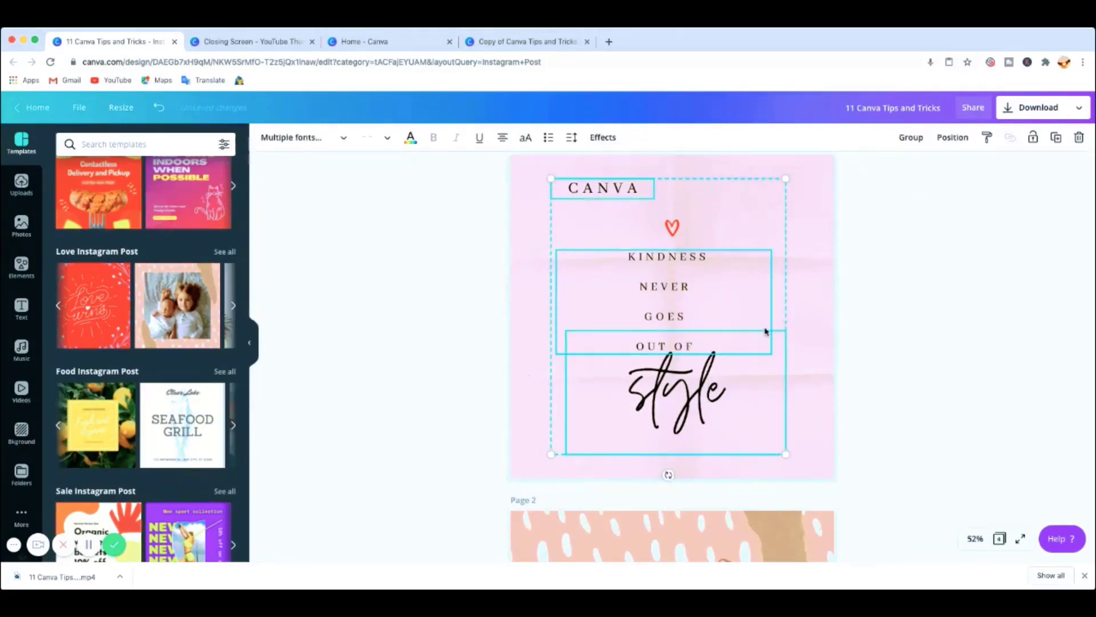
click(746, 391)
drag(724, 396, 727, 402)
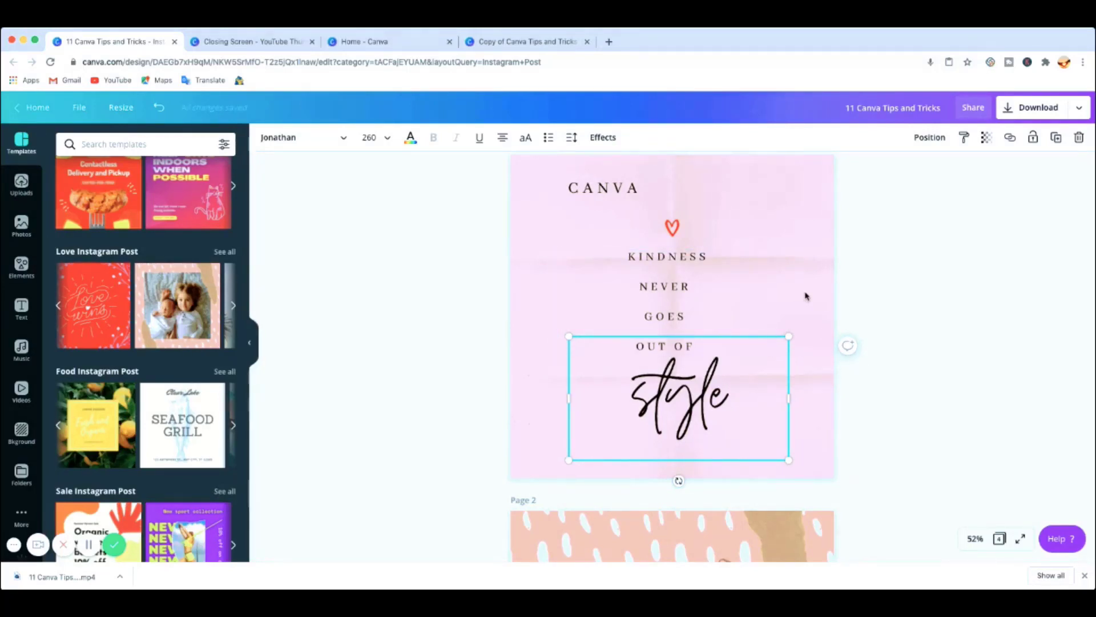
Go to the Save the date design on page 3.
scroll(806, 293, down, 10)
scroll(820, 325, down, 10)
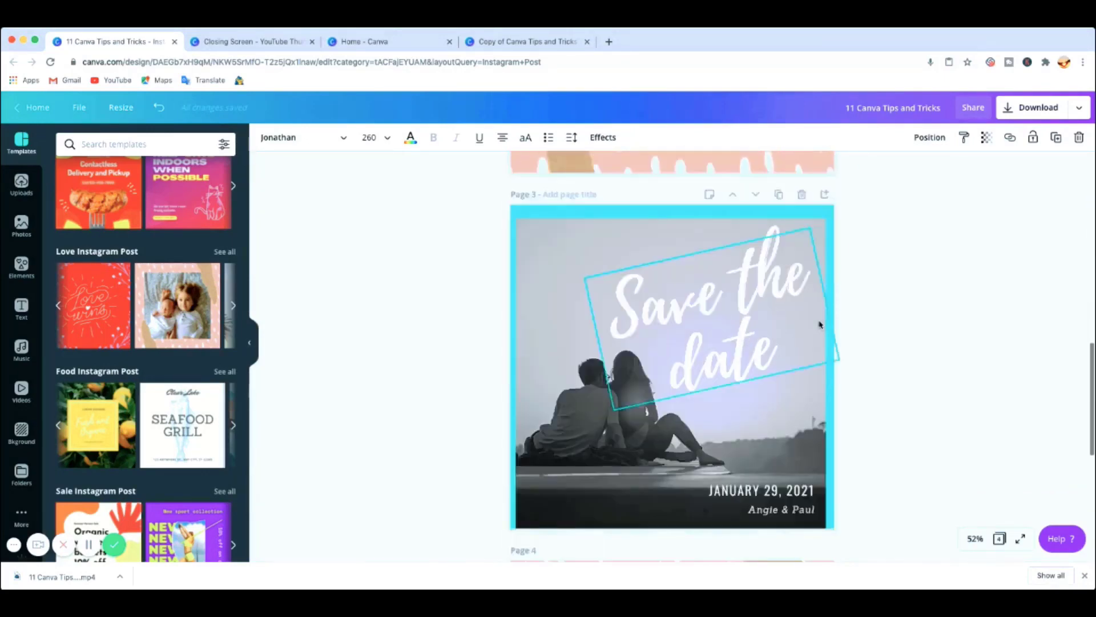
scroll(820, 323, up, 3)
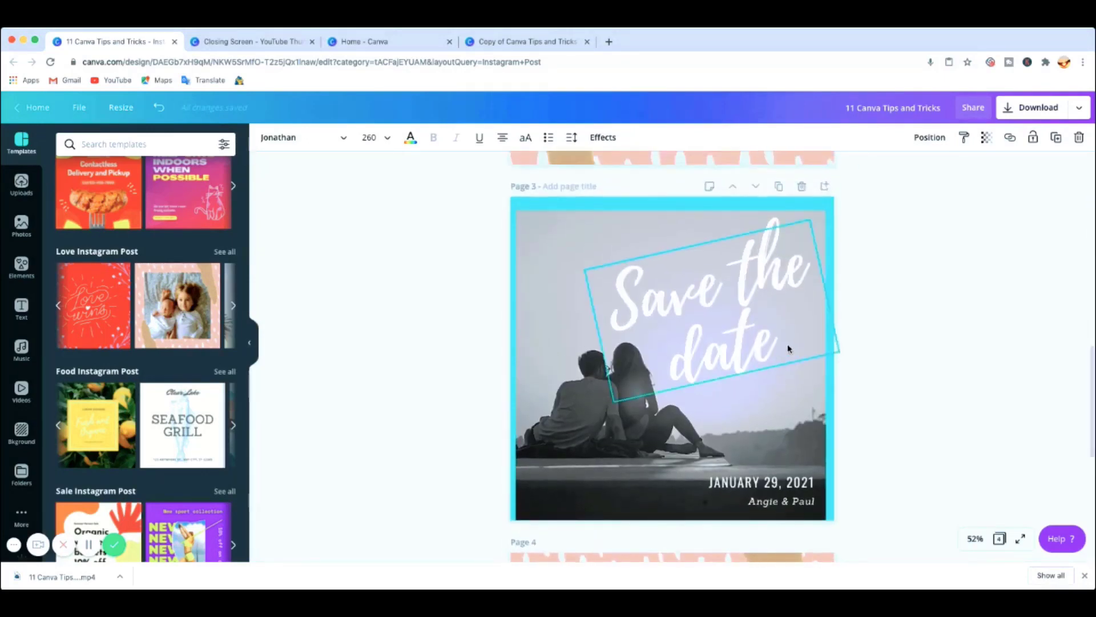
scroll(782, 351, down, 1)
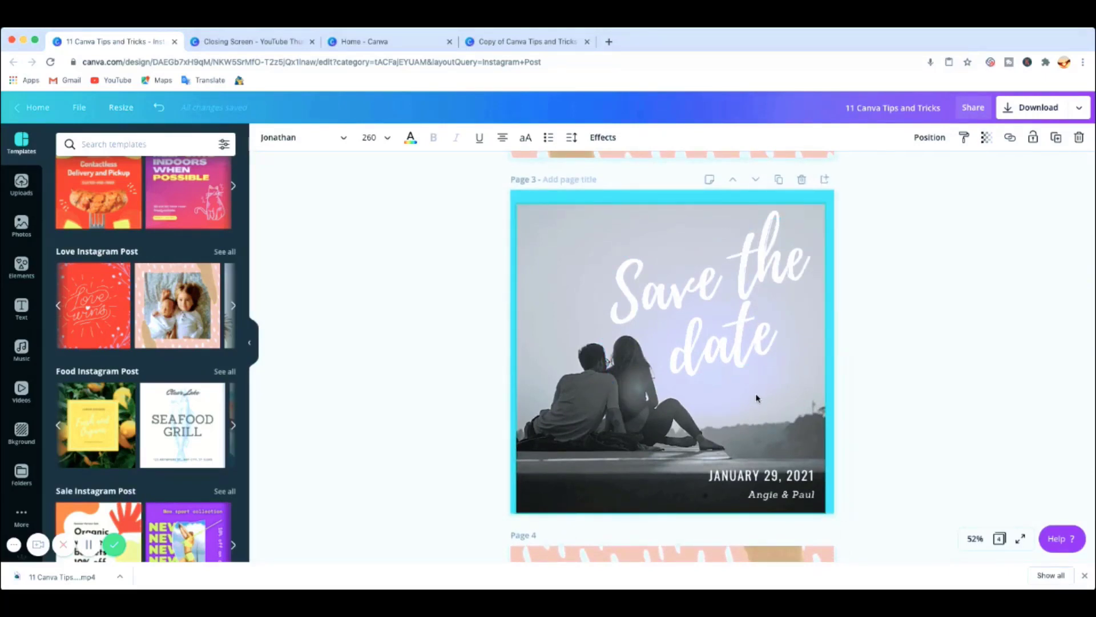
Move the couple photo on page 3 slightly left so it meets the page's left edge.
drag(708, 370, 703, 366)
click(944, 328)
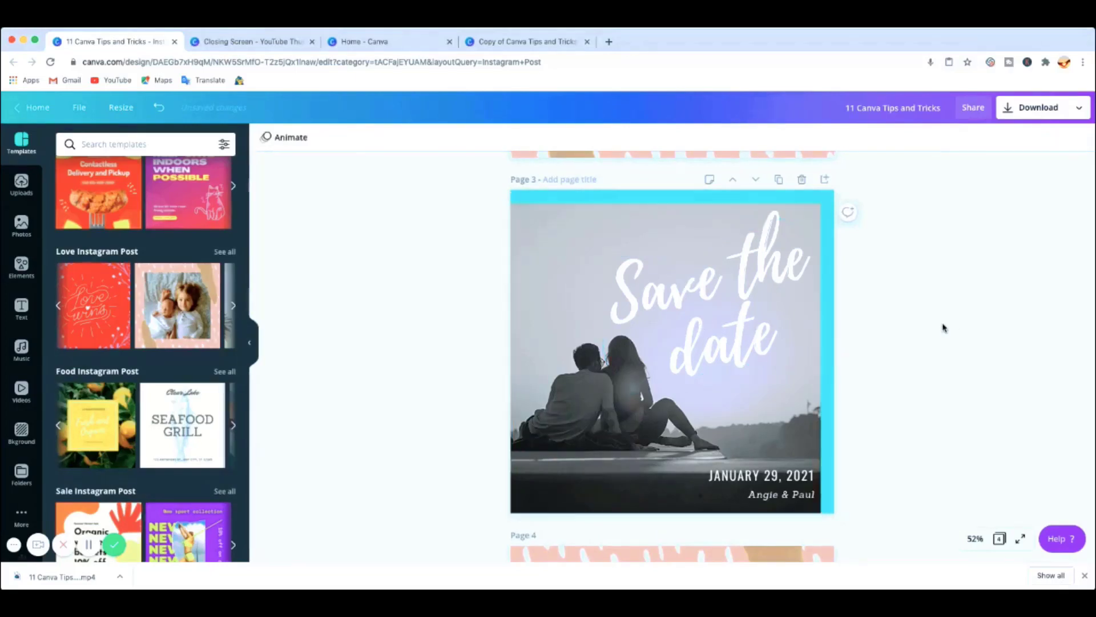
click(607, 202)
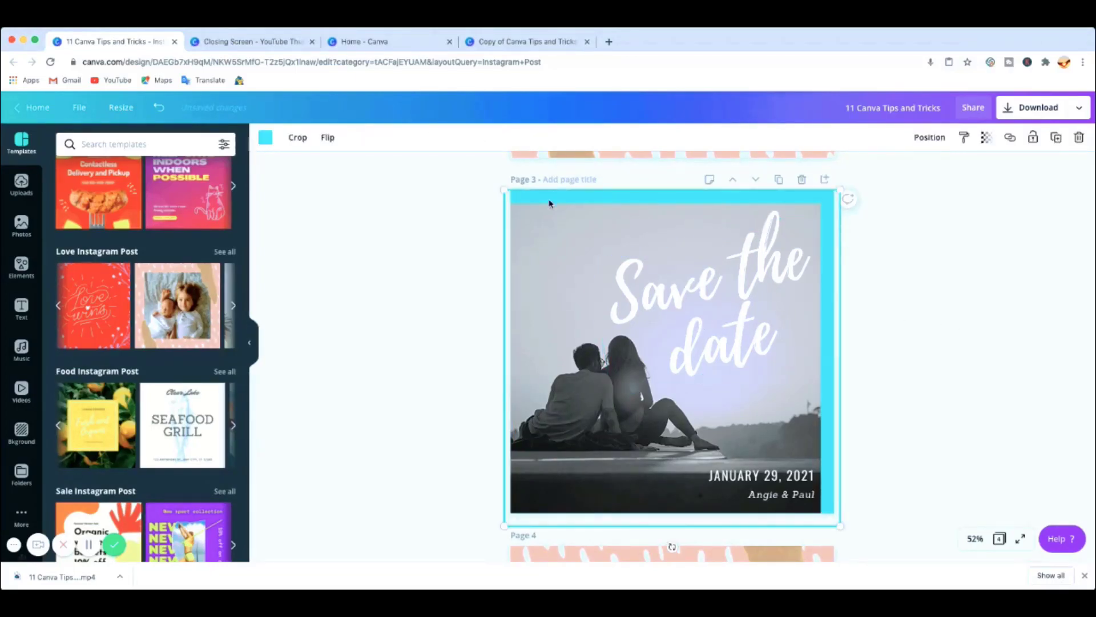
Create a copy of the design resized to Instagram Story, 1080 × 1920 px.
click(121, 109)
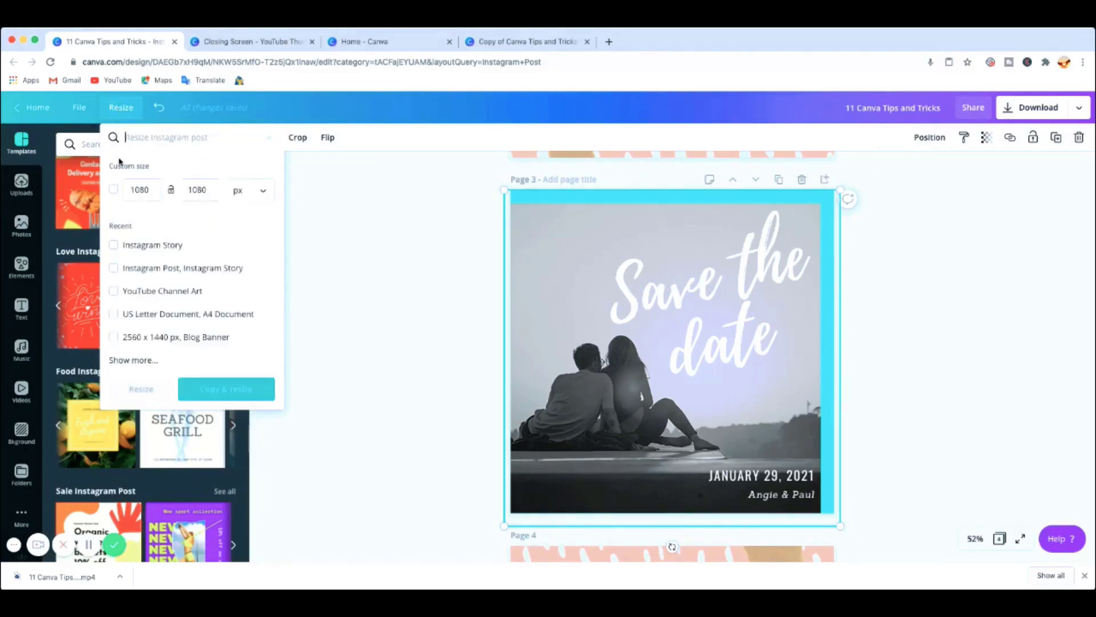
click(153, 136)
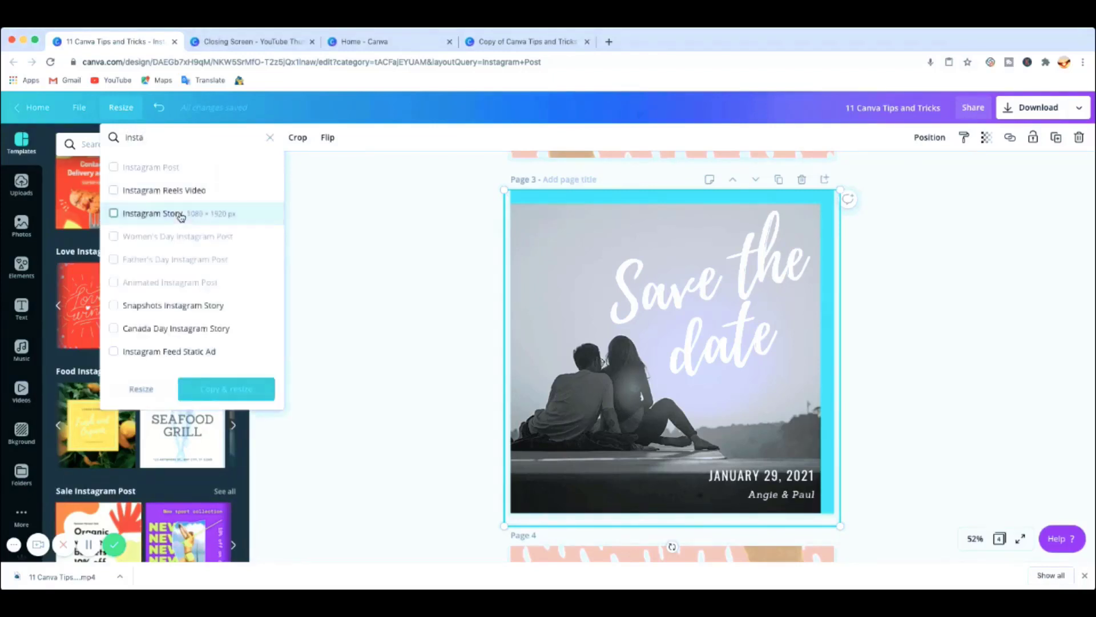
click(180, 216)
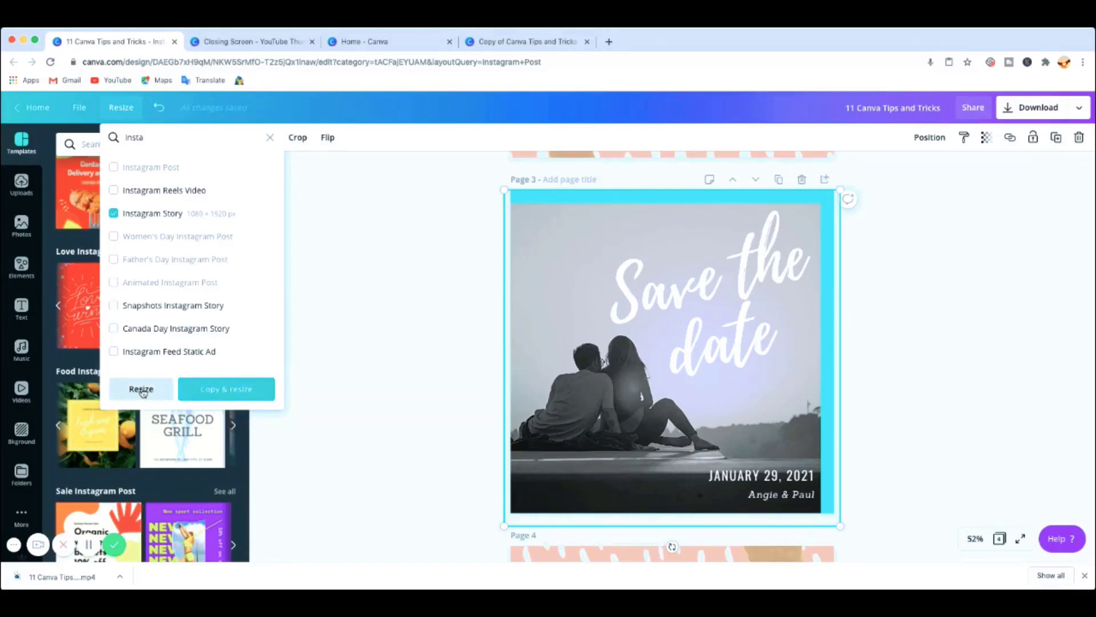
click(225, 390)
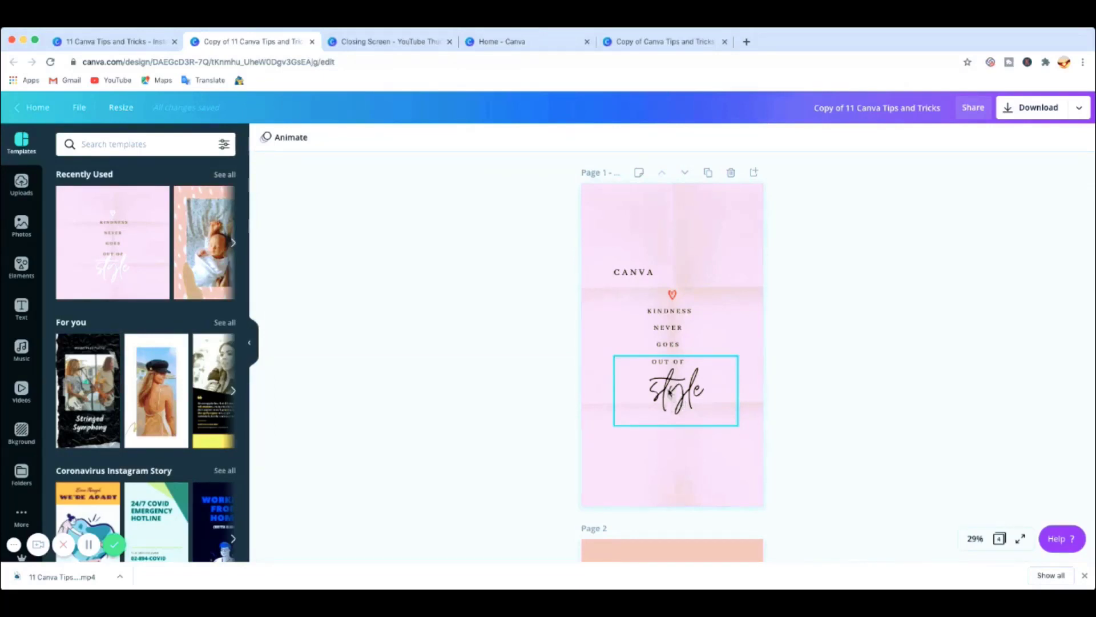
Move the word style on page 1 of the story copy down, clear of the KINDNESS text block.
scroll(671, 392, down, 1)
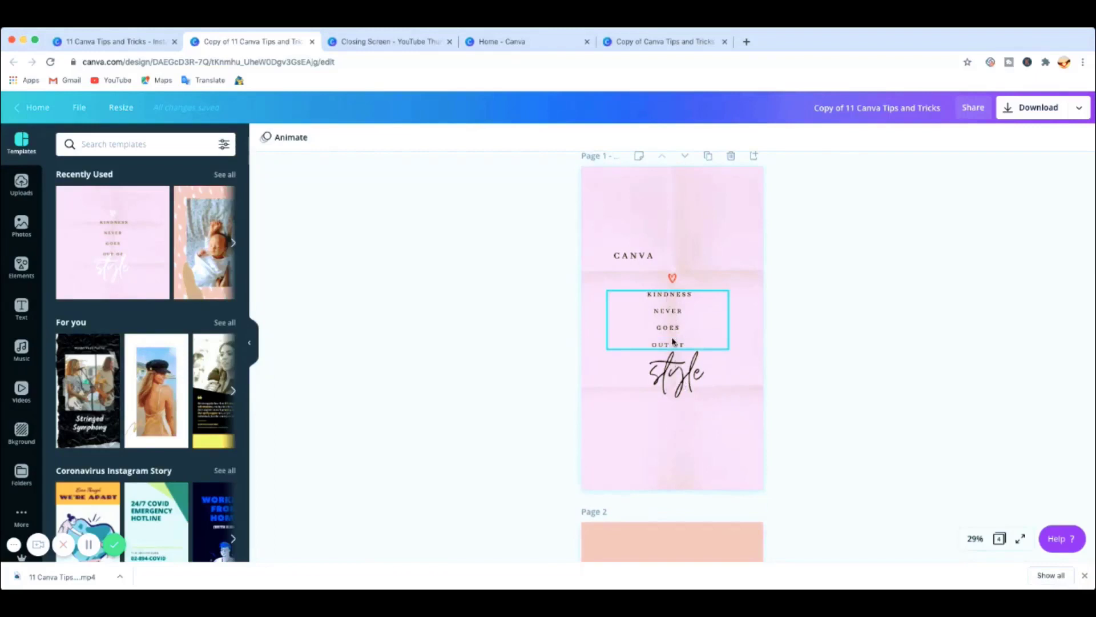
click(675, 378)
drag(675, 375, 676, 417)
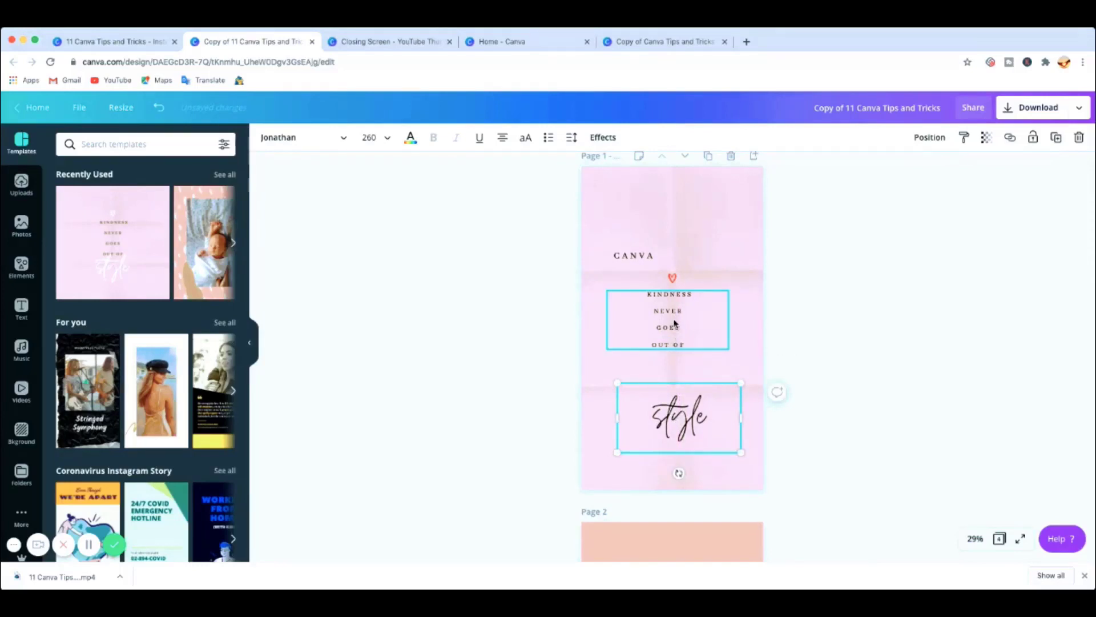
Compare page 1 of the original Instagram post with its story-sized copy.
click(386, 43)
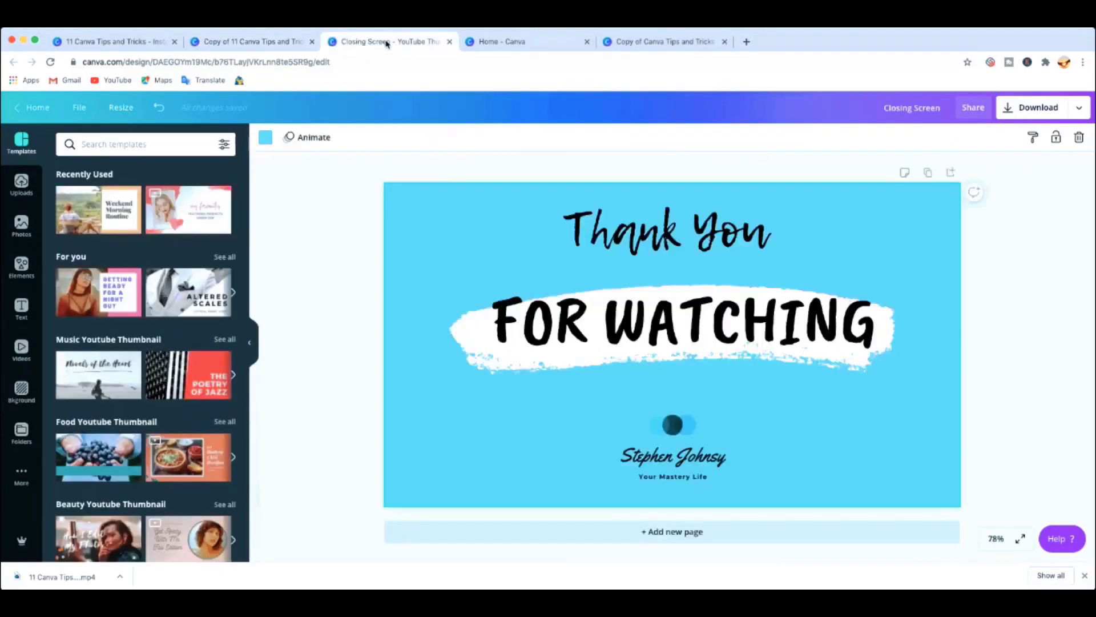
click(257, 42)
click(139, 41)
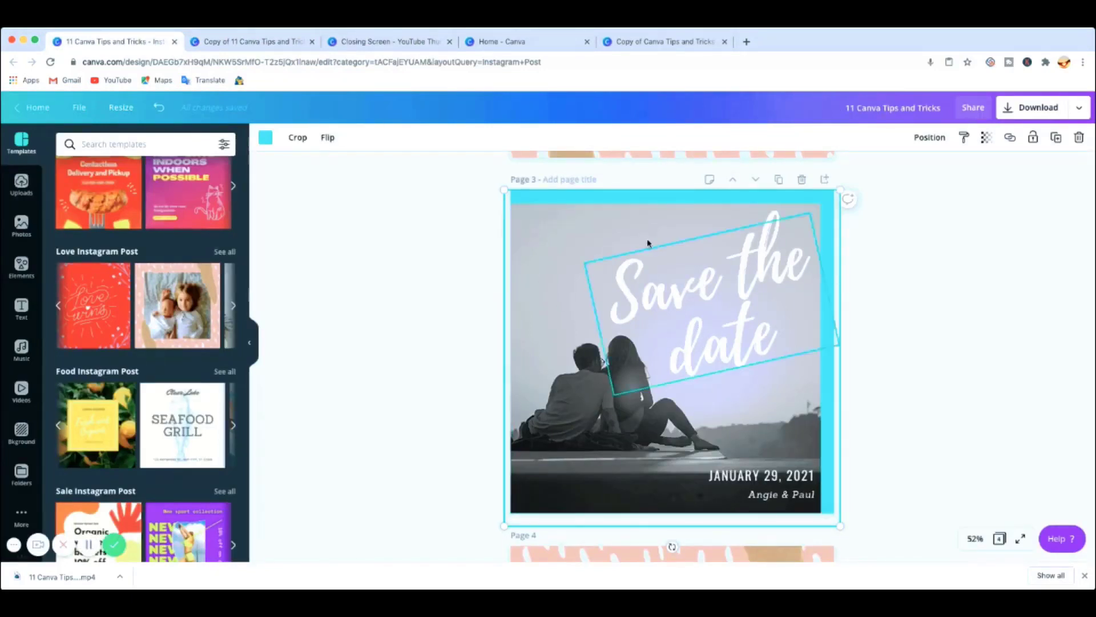
scroll(656, 247, up, 10)
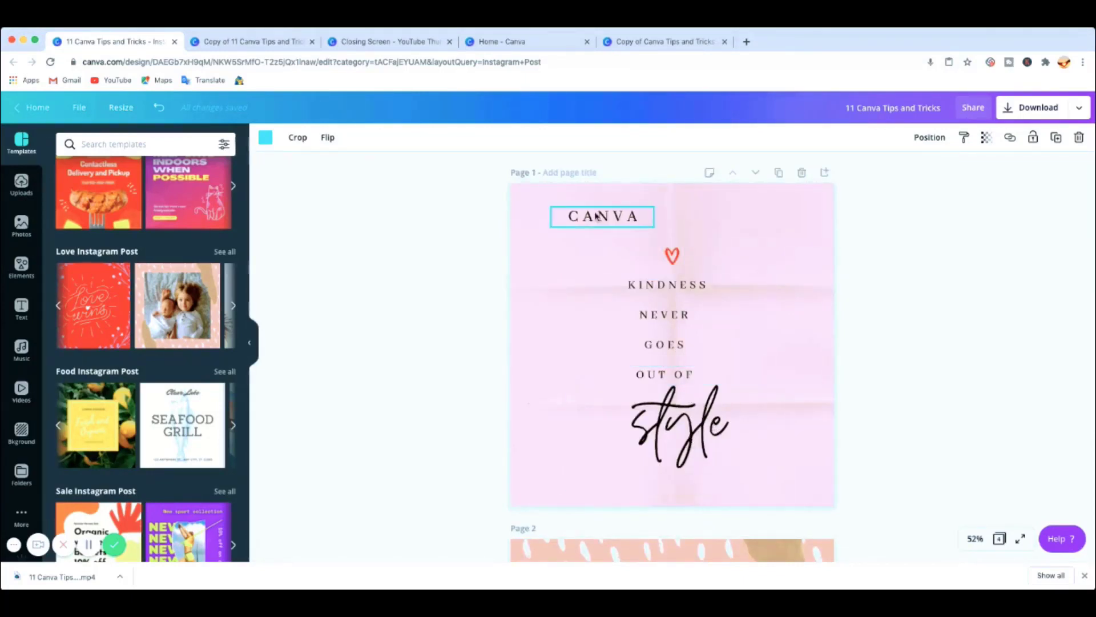
click(267, 43)
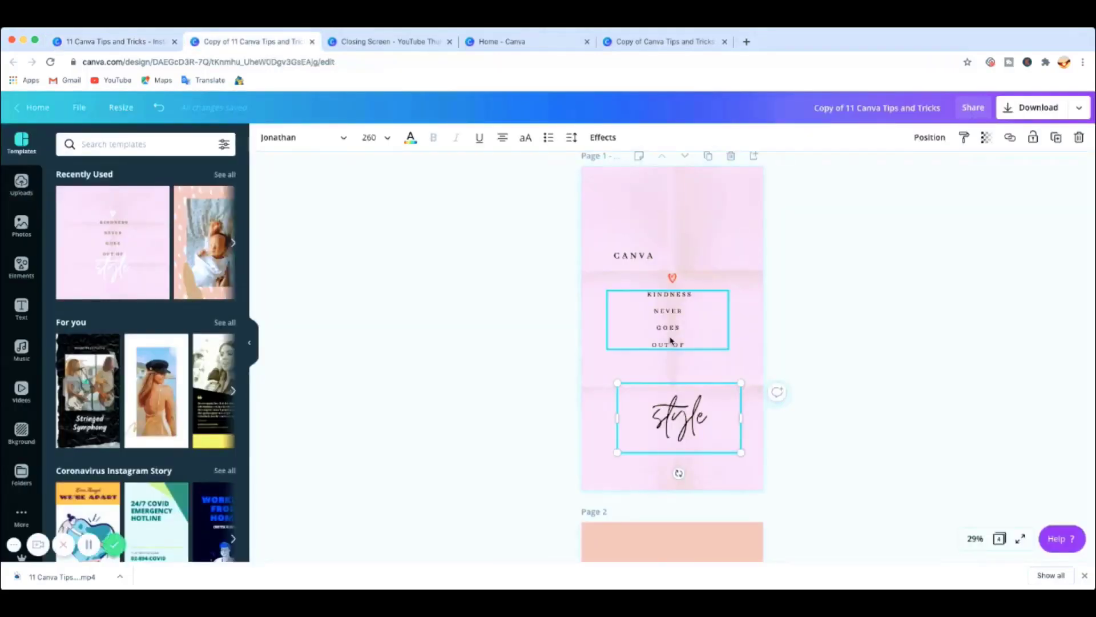
Centre the KINDNESS text block below the heart and the CANVA text above it on page 1 of the story copy.
drag(675, 319, 681, 330)
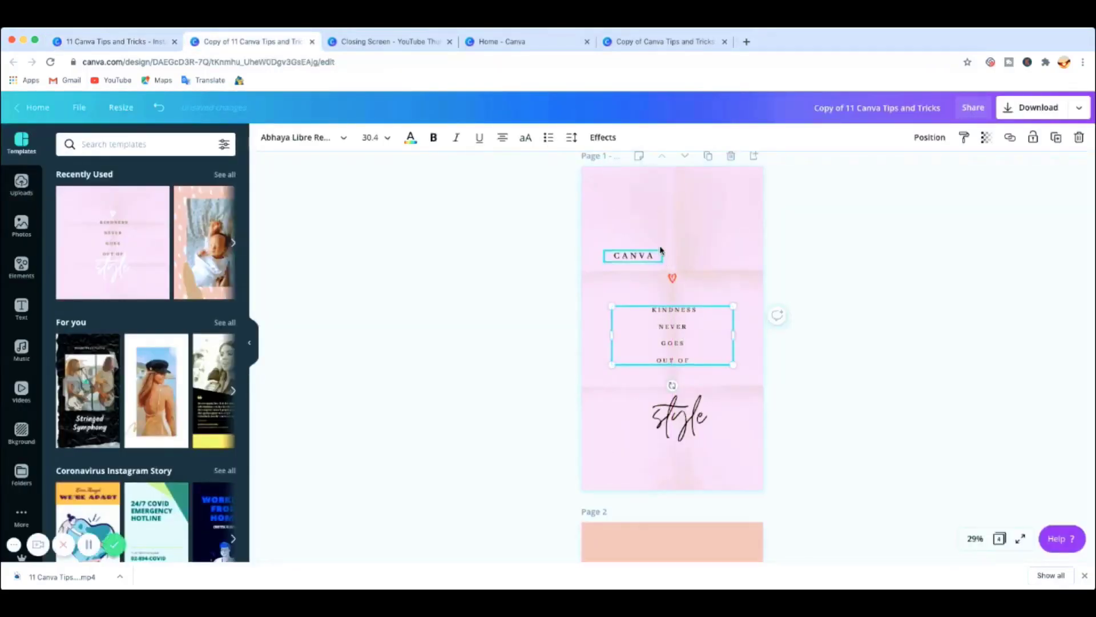
drag(639, 255, 678, 236)
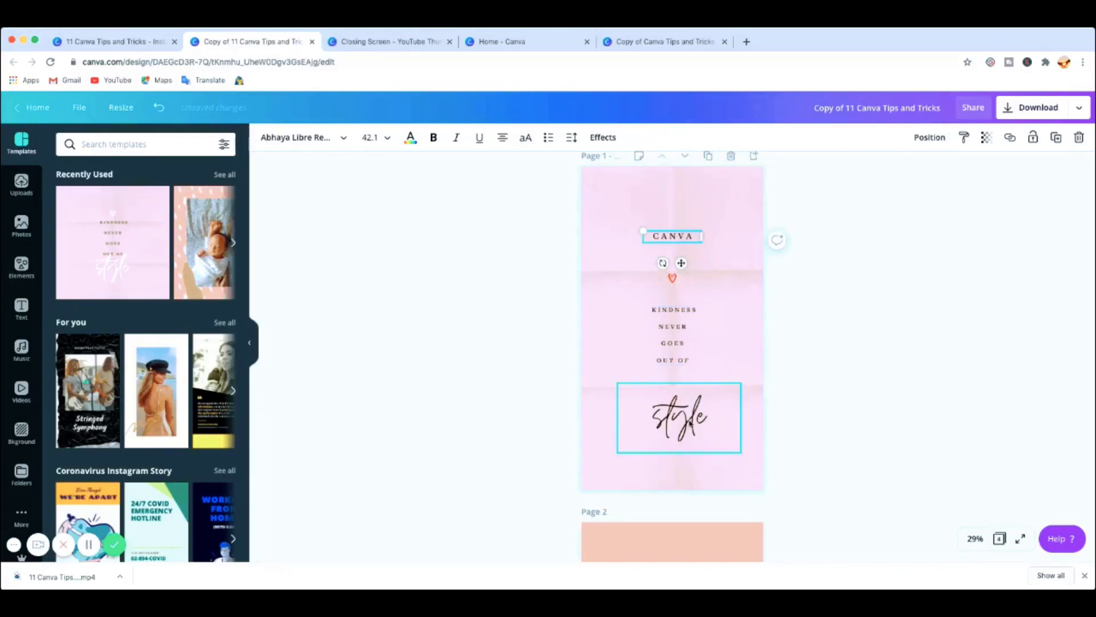
scroll(694, 422, down, 5)
scroll(700, 417, up, 5)
scroll(701, 415, down, 10)
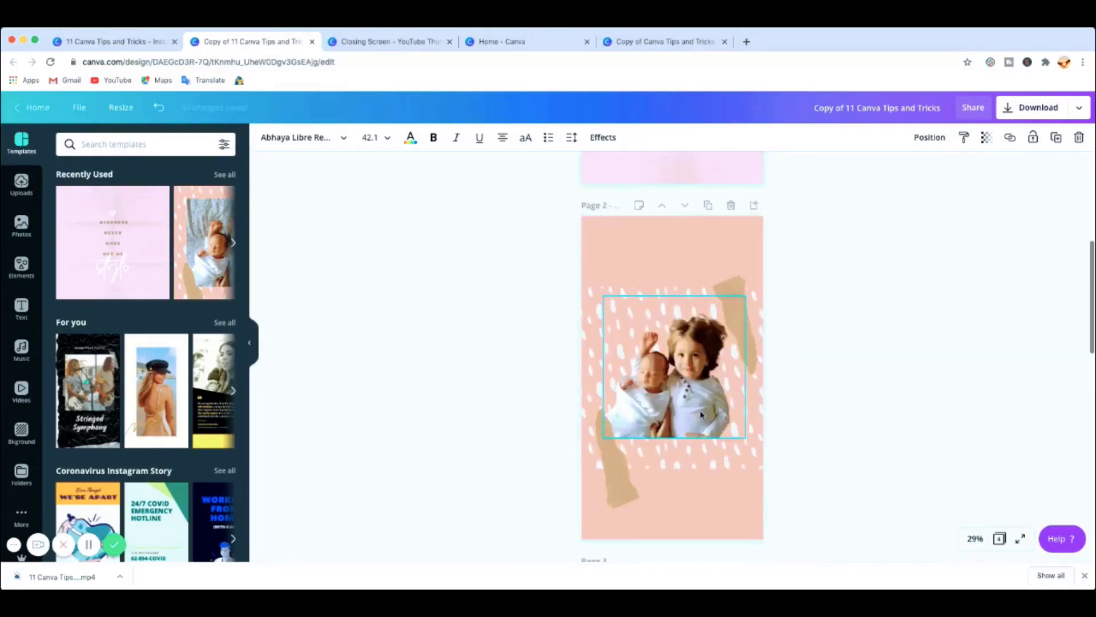
scroll(706, 415, up, 4)
scroll(705, 415, up, 10)
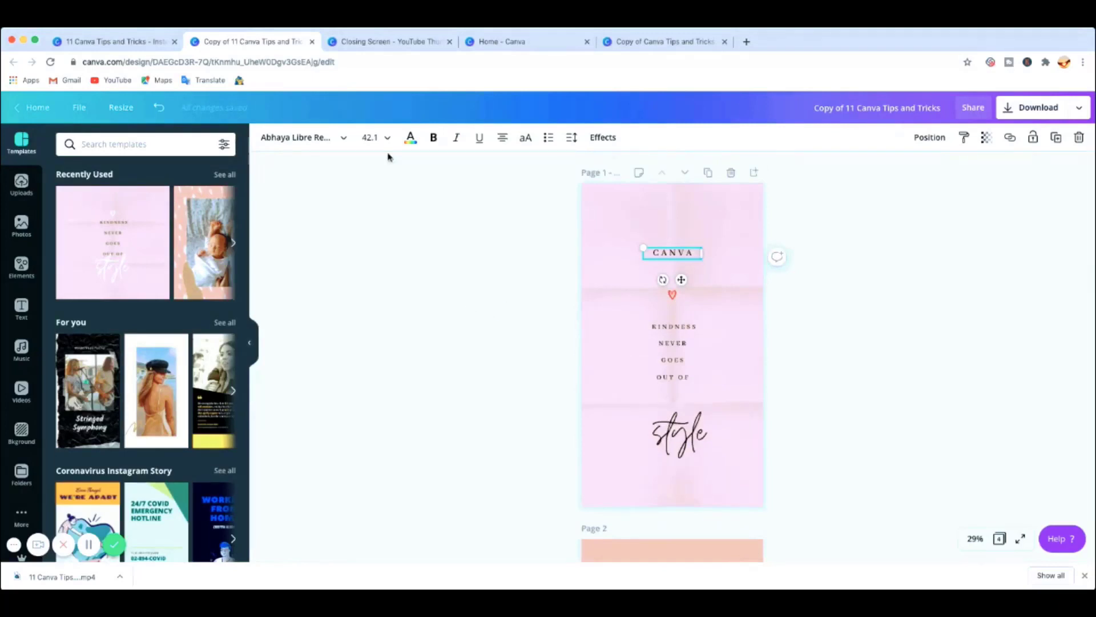
Return to the original design and browse the photo library for images labelled Pro.
click(120, 41)
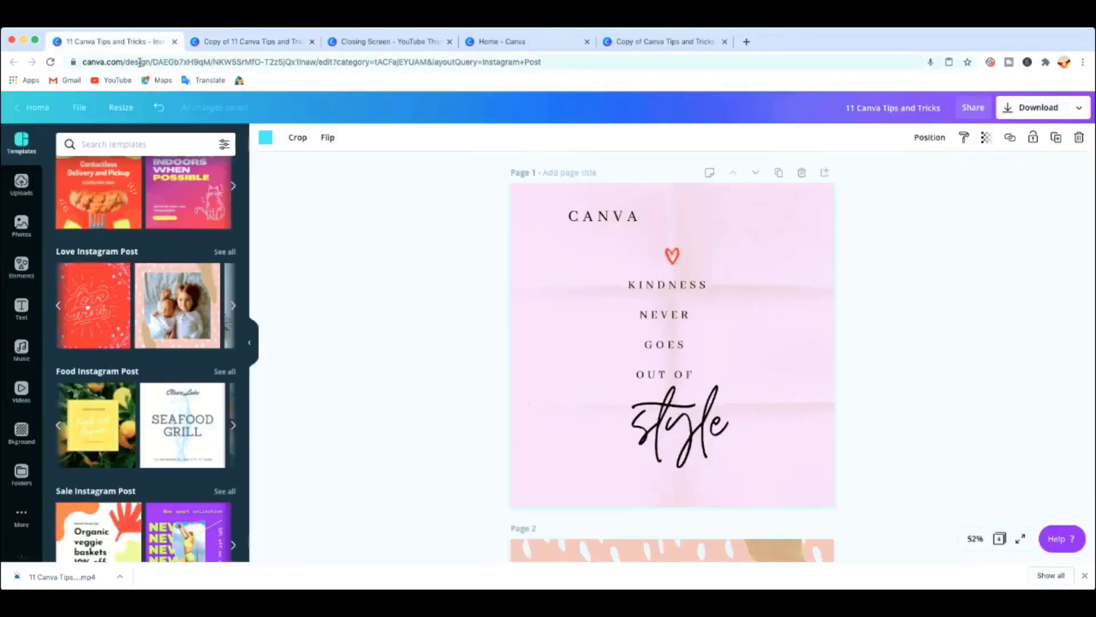
scroll(741, 318, down, 3)
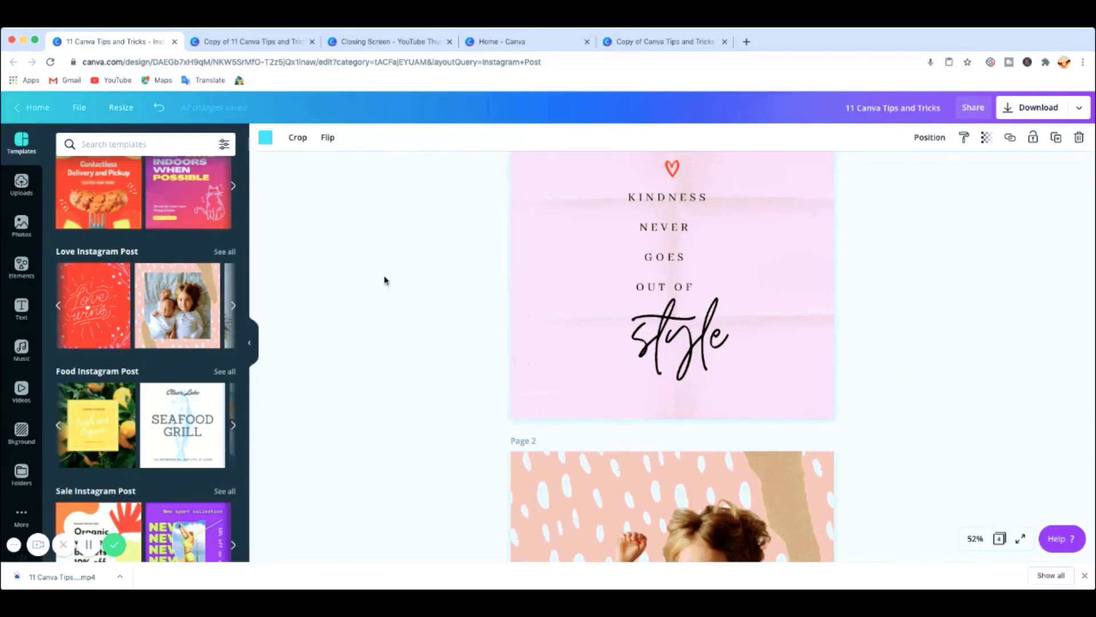
click(22, 226)
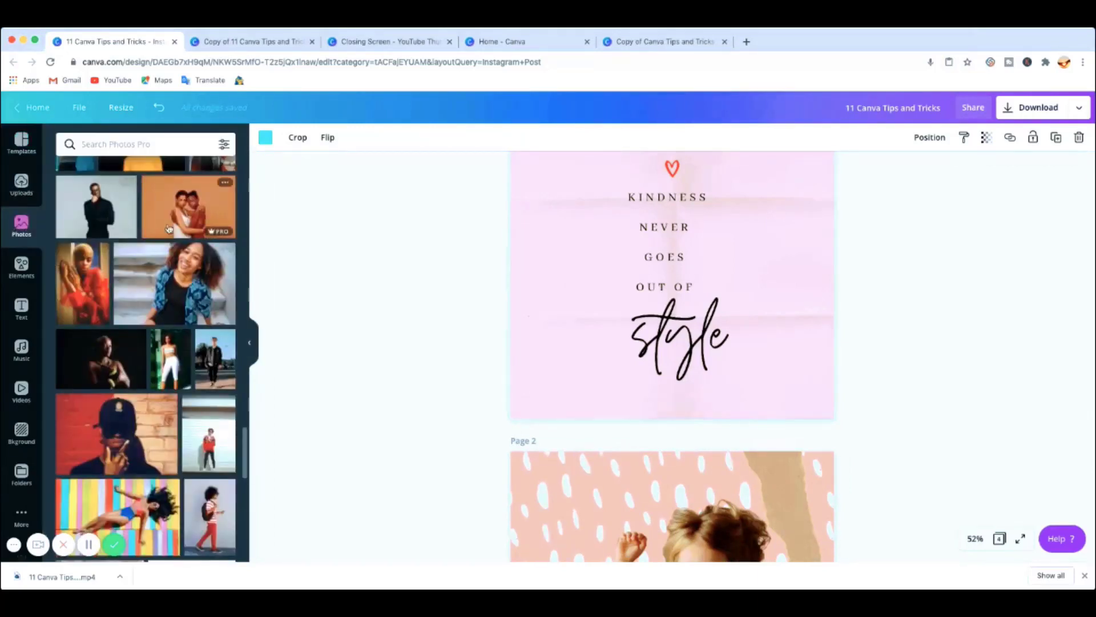
mouse_move(227, 236)
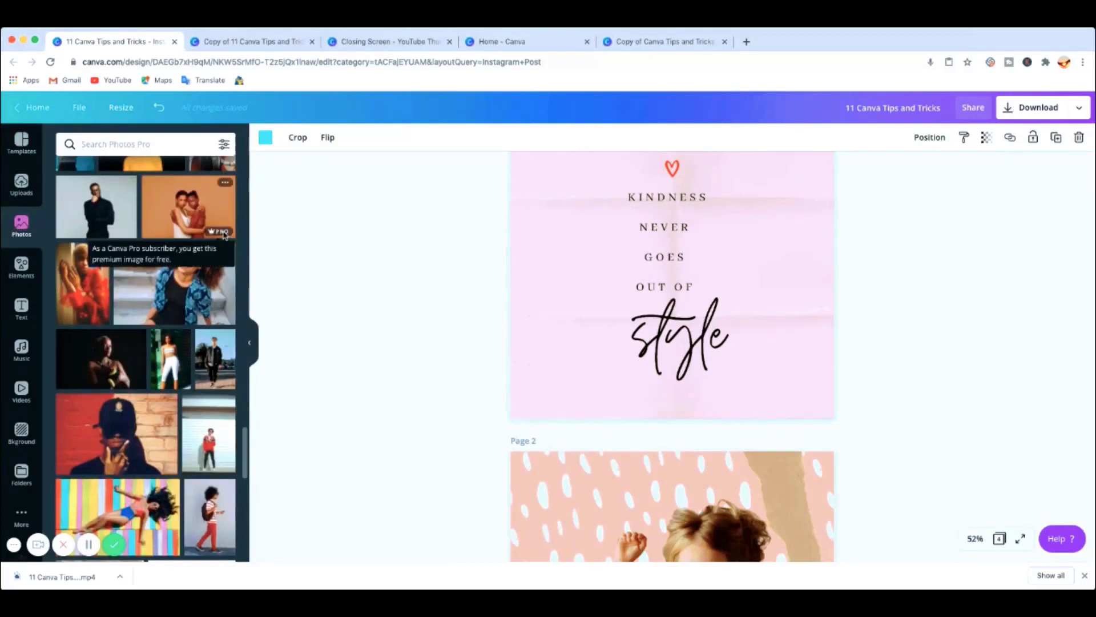
scroll(174, 286, up, 2)
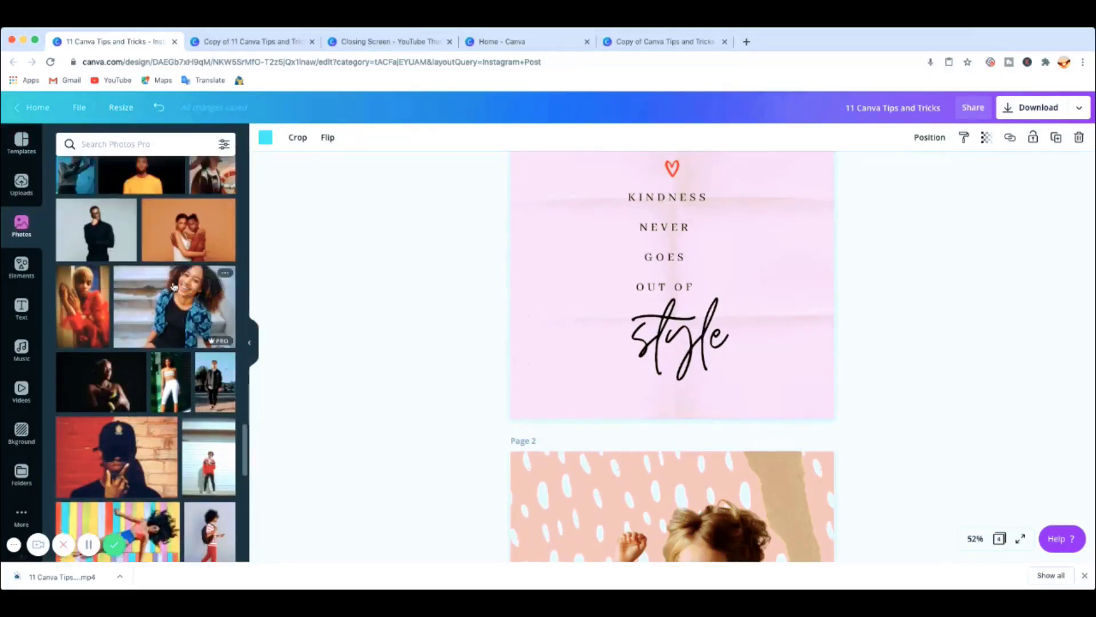
scroll(174, 286, up, 10)
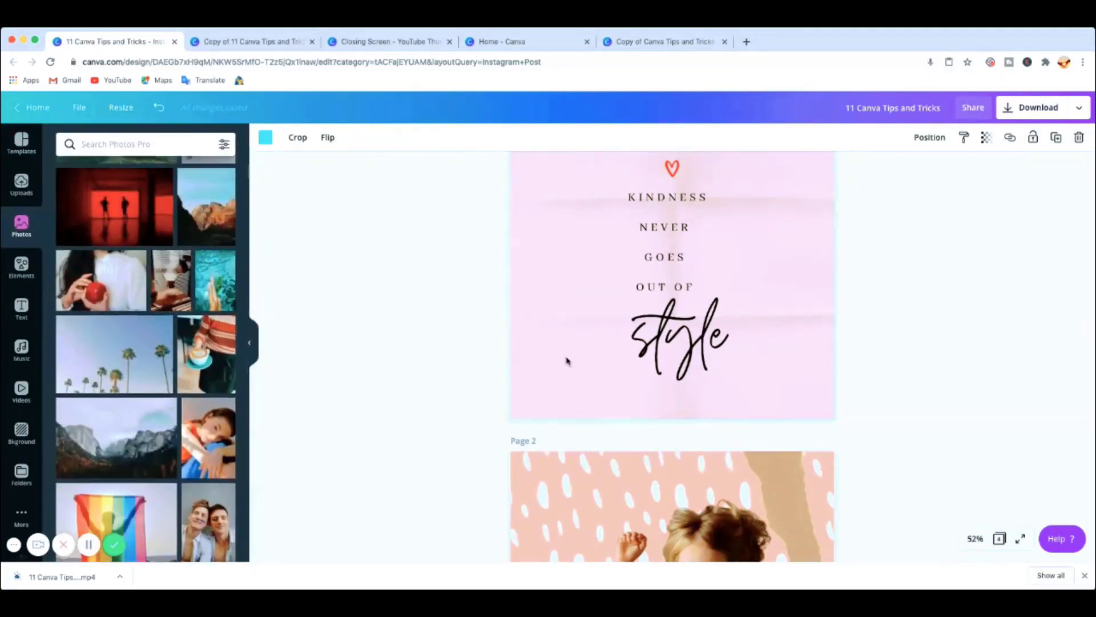
Add a new page 5 at the end of the design and make its background white.
scroll(567, 361, down, 16)
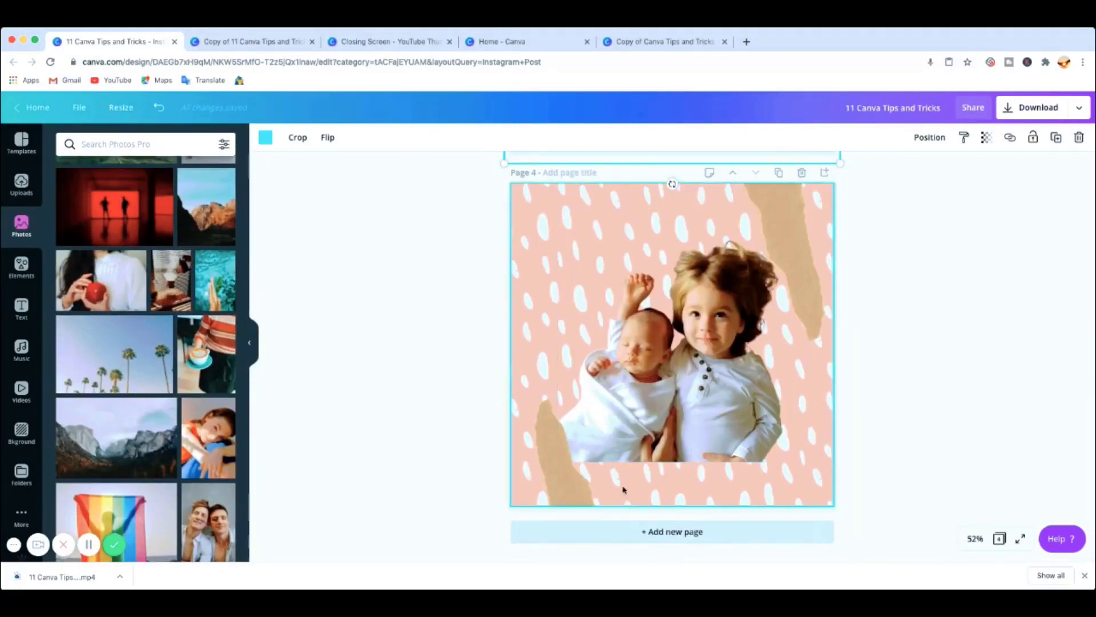
click(656, 531)
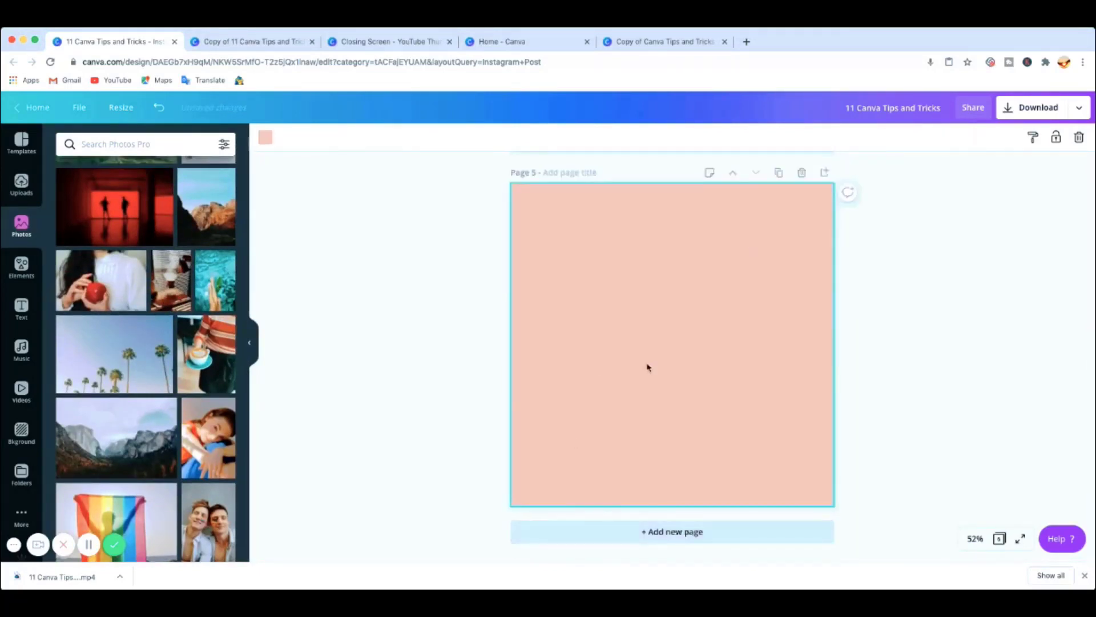
click(265, 137)
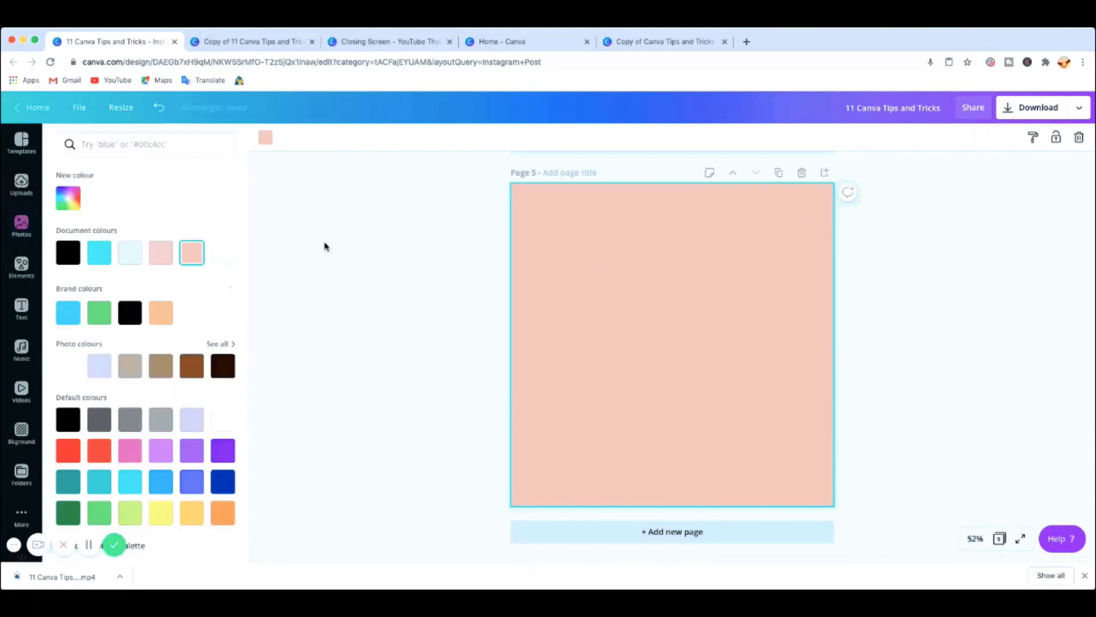
click(223, 253)
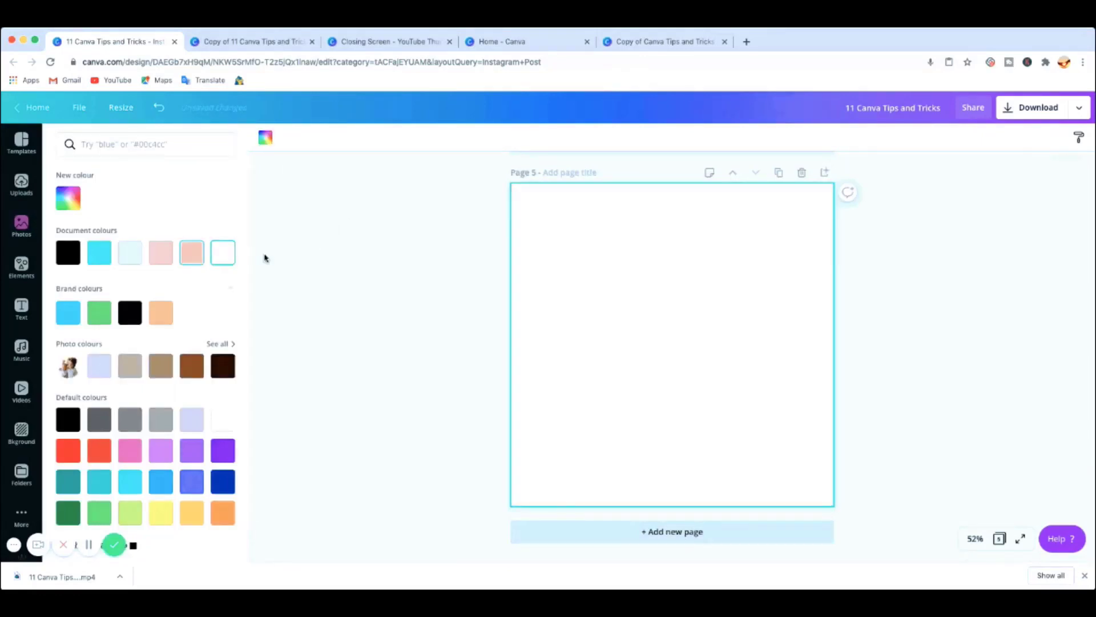
Filter the photo library by Free availability and browse the trending photos.
click(21, 192)
click(21, 225)
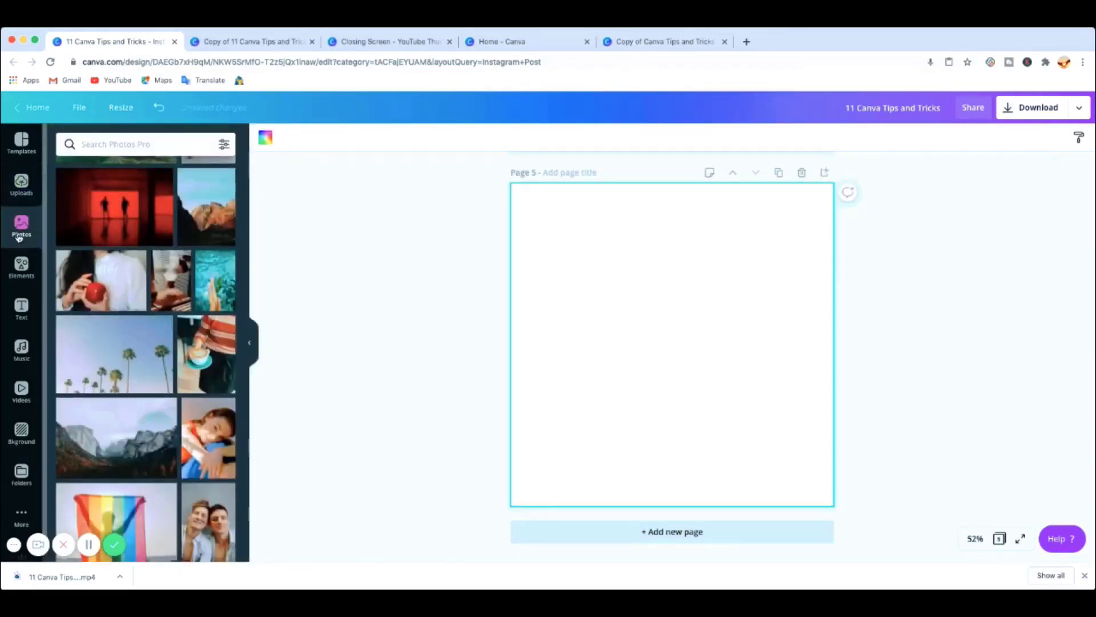
click(224, 144)
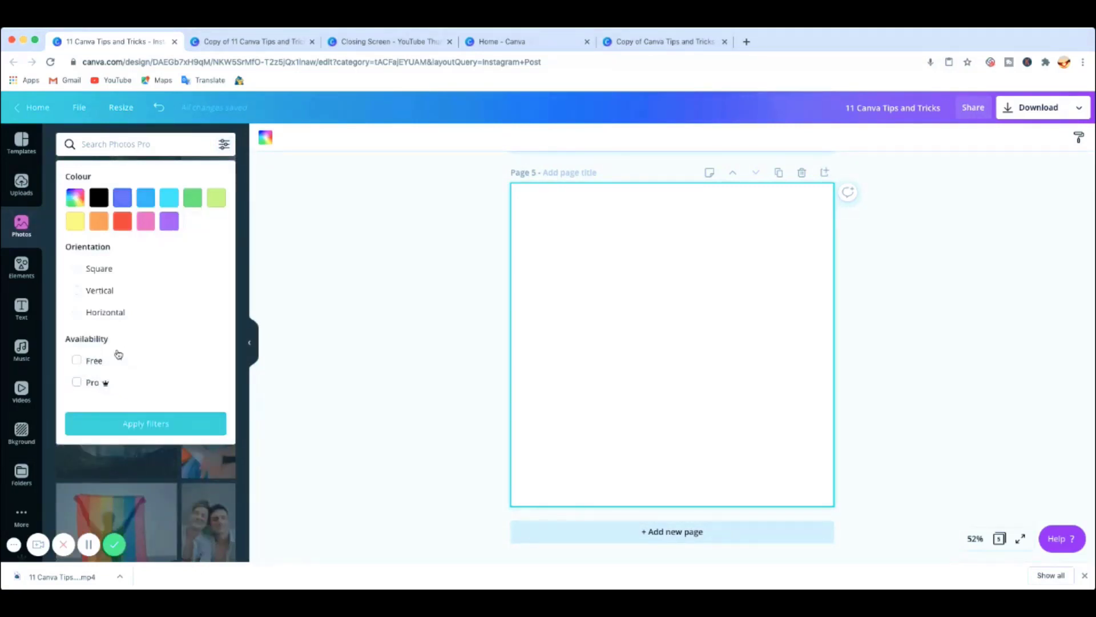
click(80, 365)
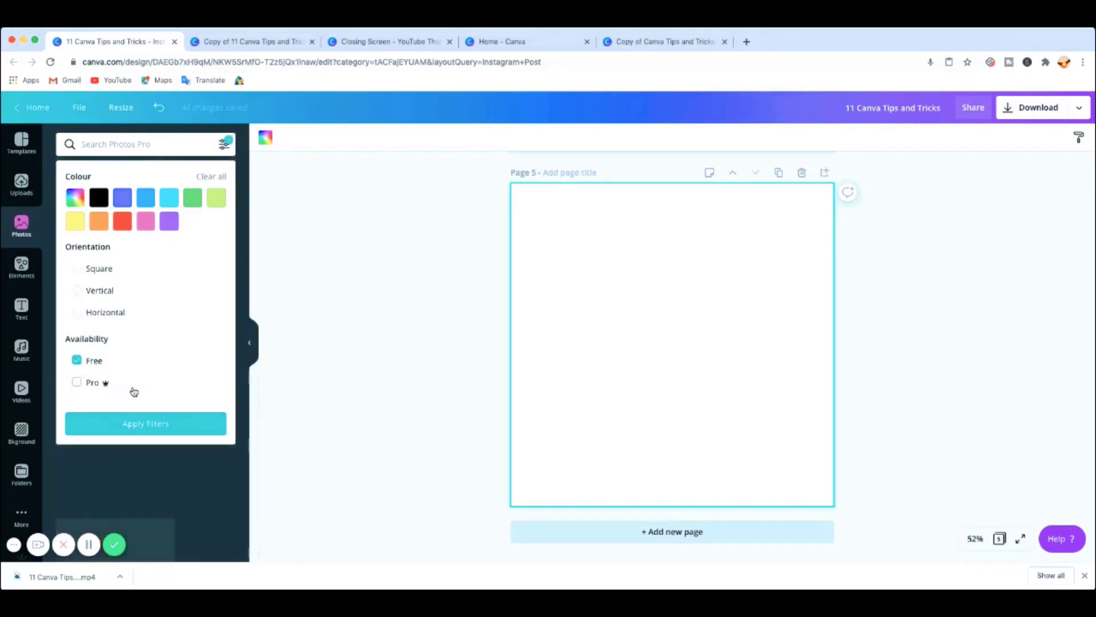
click(145, 426)
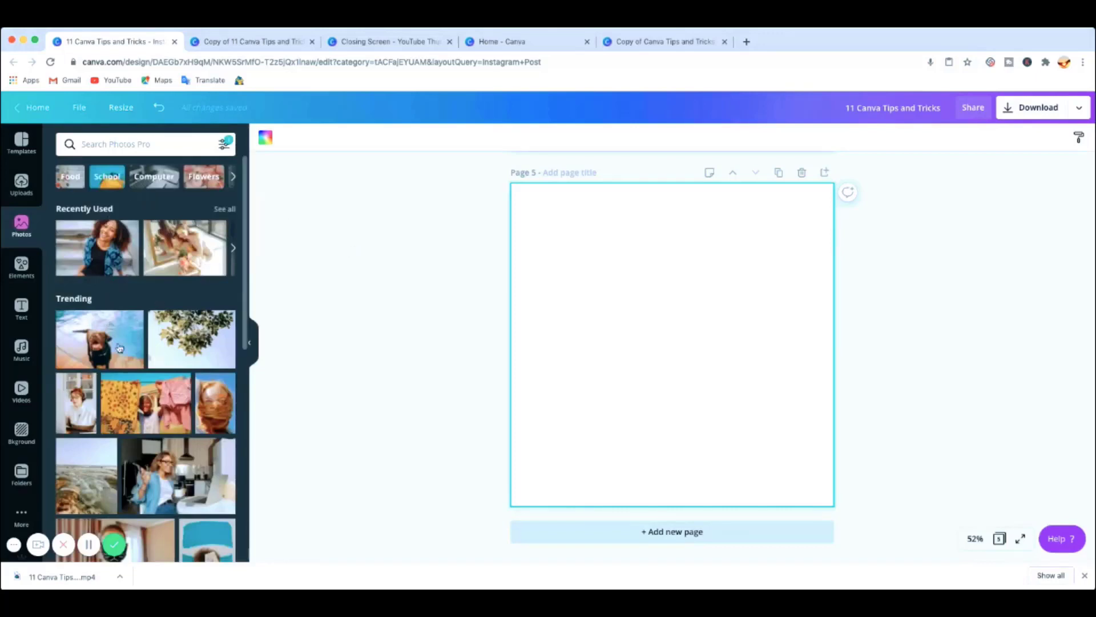
scroll(131, 357, down, 10)
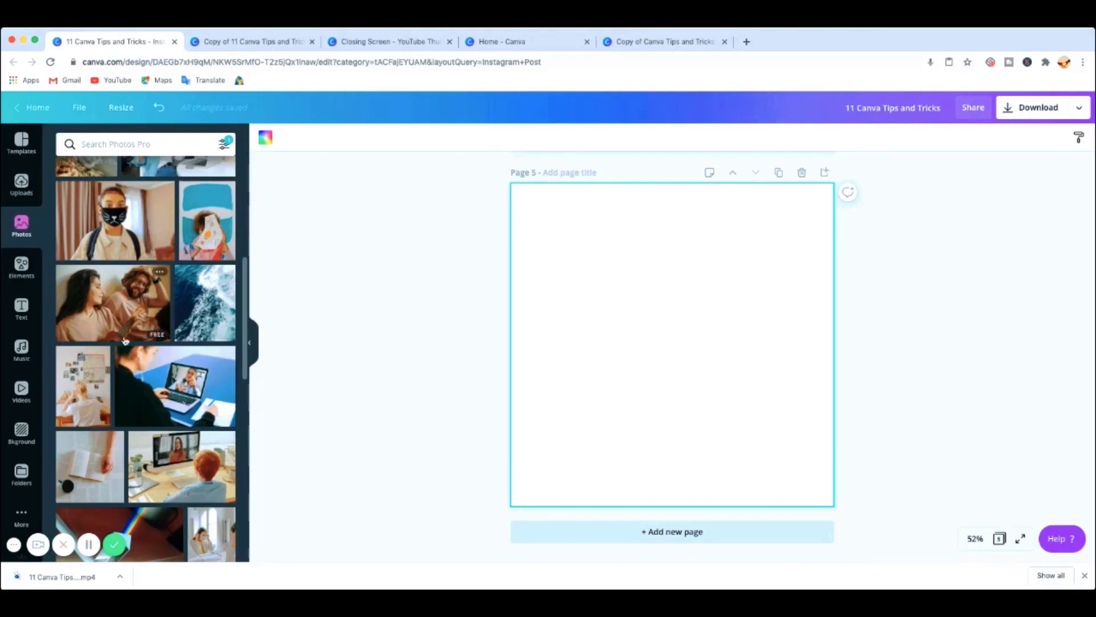
Extend the photo library's availability filter to include Pro photos as well as free ones.
click(224, 144)
click(76, 382)
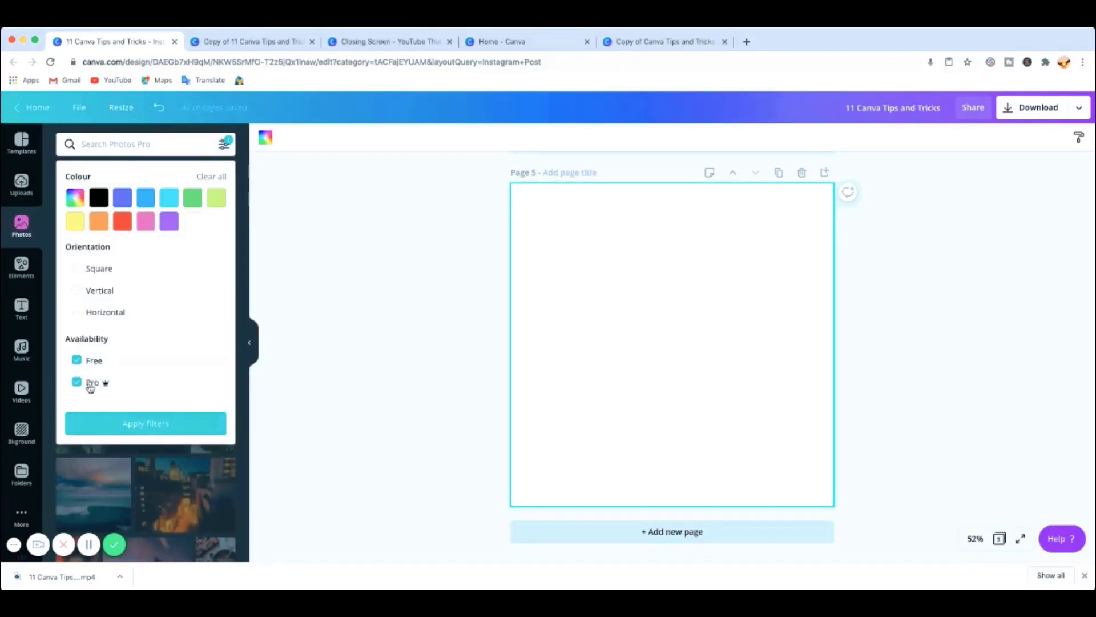
click(117, 421)
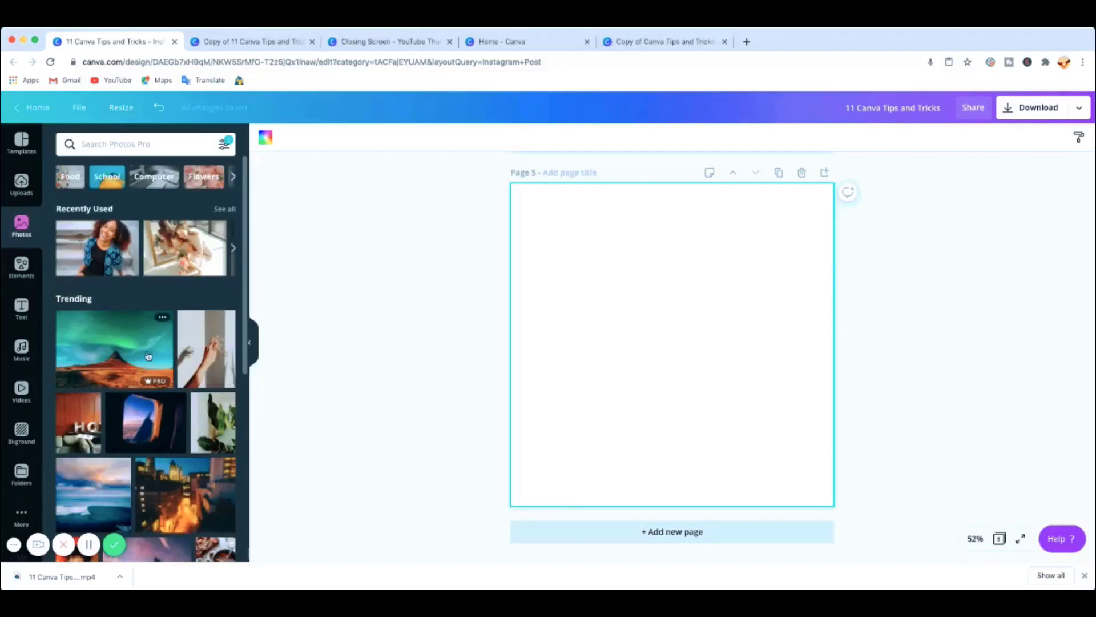
Add the recently used photo of a woman hugging a child by a mirror to page 5.
scroll(148, 355, down, 3)
scroll(147, 357, up, 2)
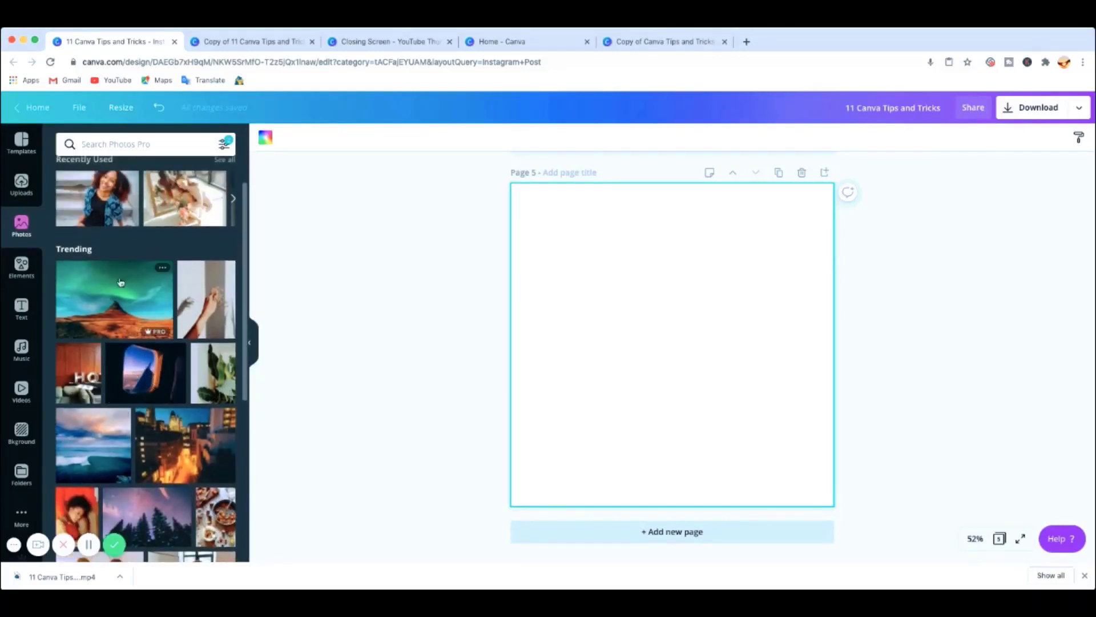
scroll(120, 282, up, 1)
click(186, 251)
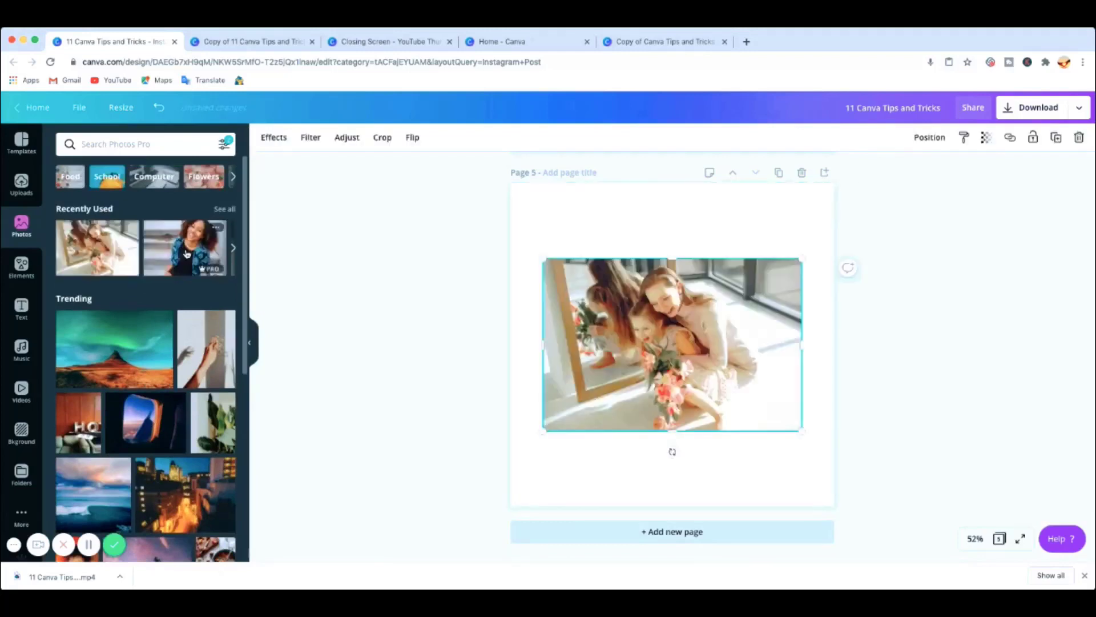
Set the photo of the woman hugging a child as the background of page 5.
drag(655, 345, 623, 269)
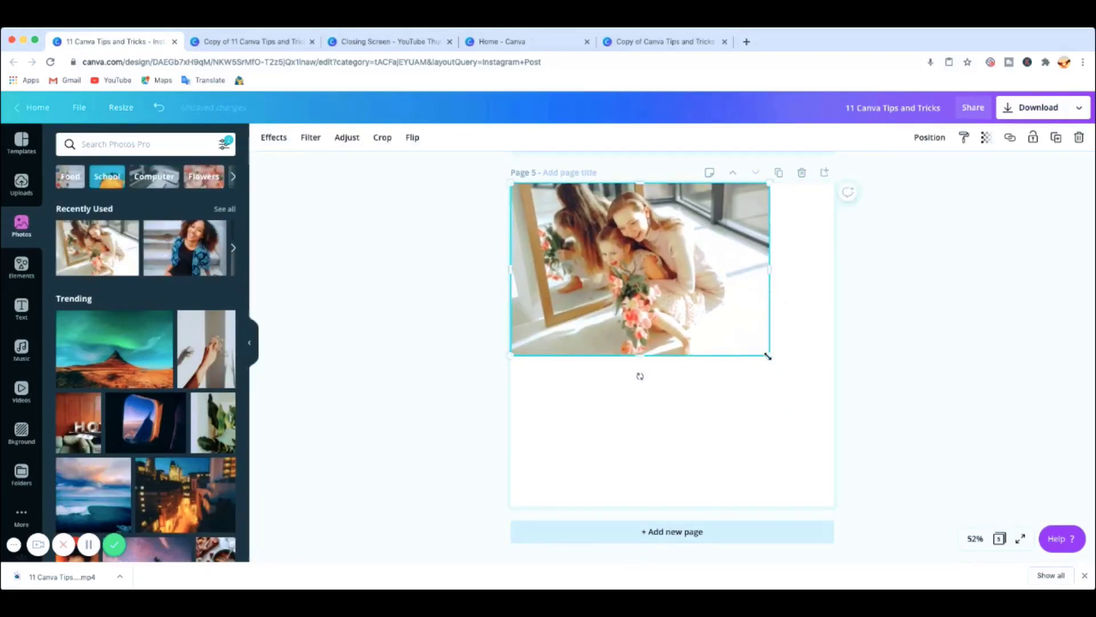
right_click(744, 327)
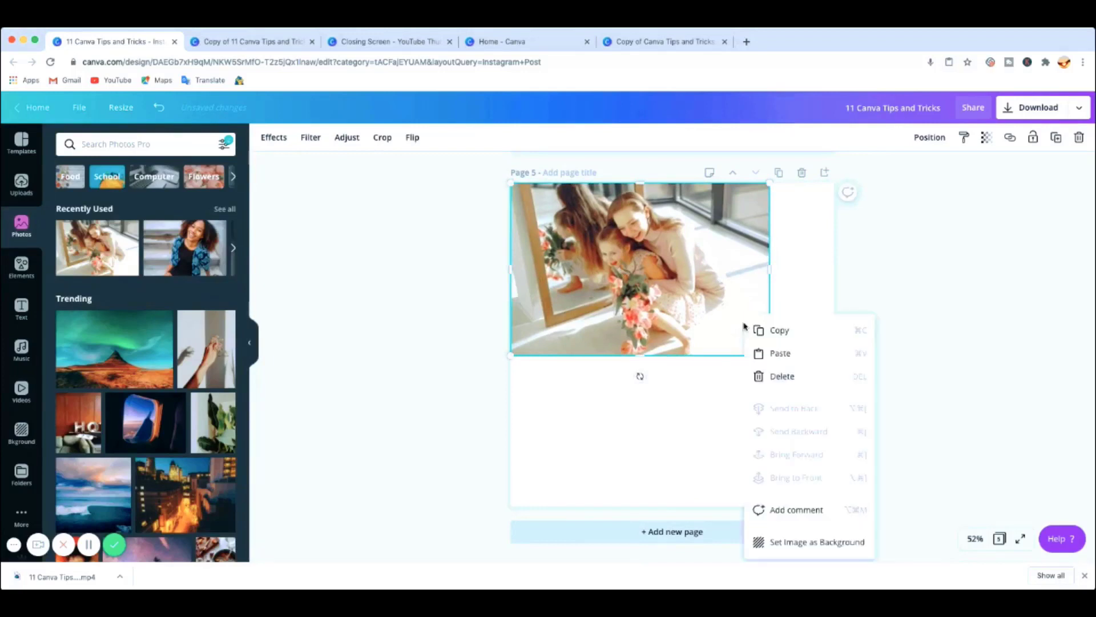
click(836, 544)
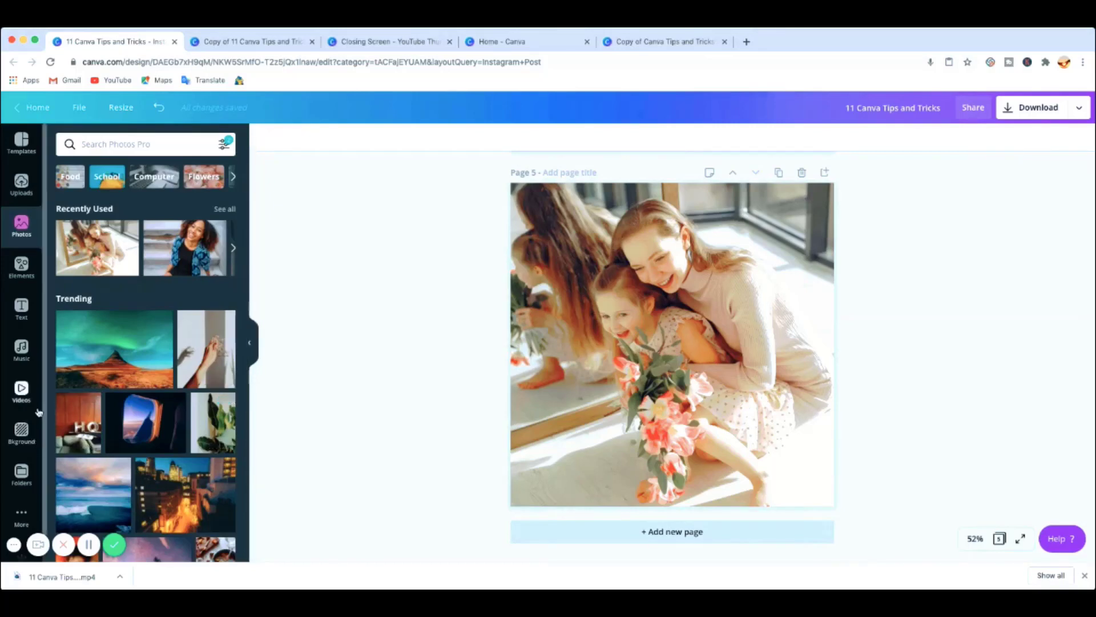
Delete the background photo from page 5 and open the Pexels free image library from the app integrations.
scroll(27, 436, down, 1)
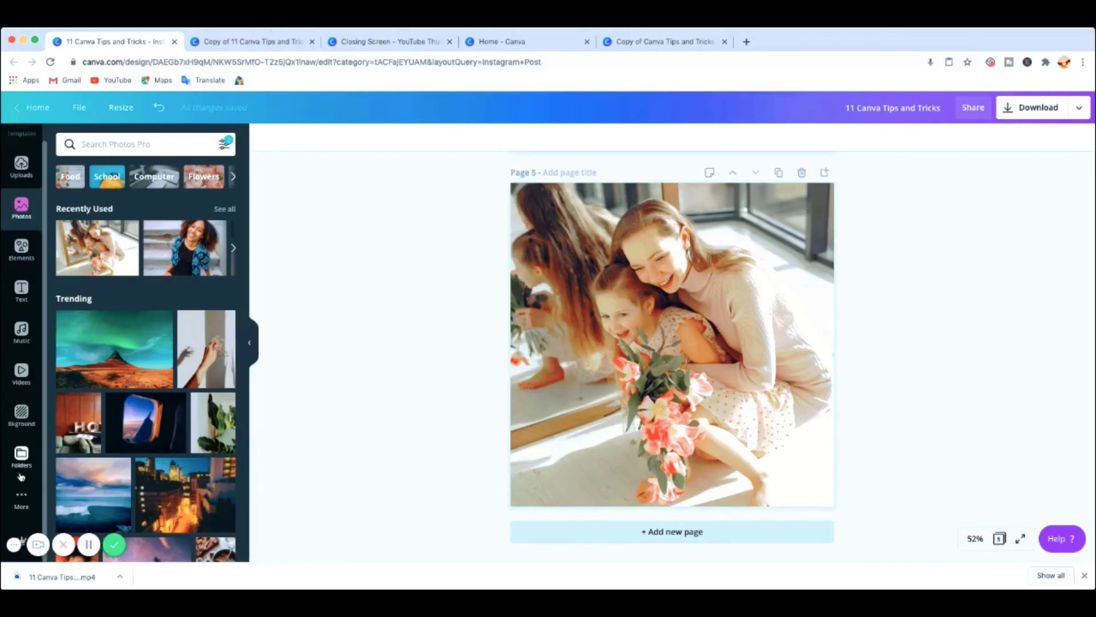
click(21, 503)
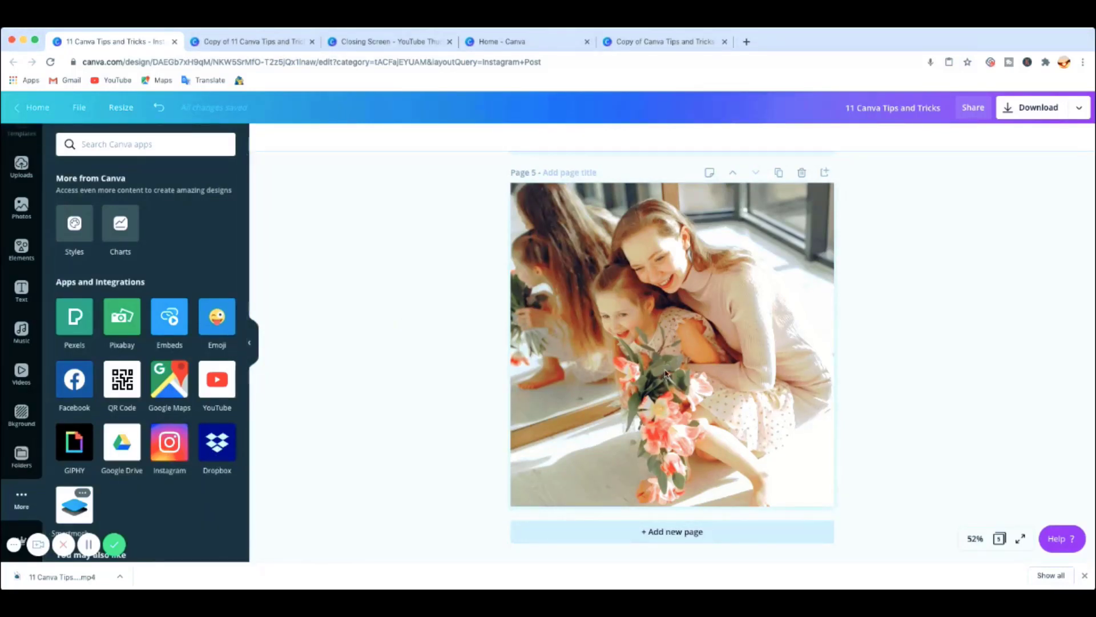
click(608, 402)
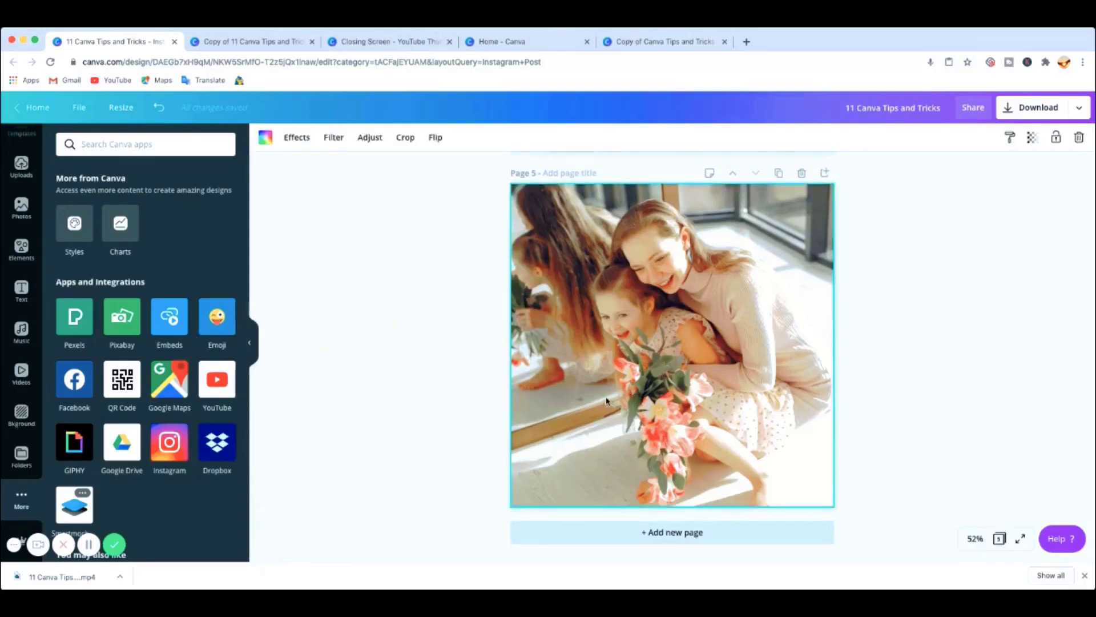
key(Delete)
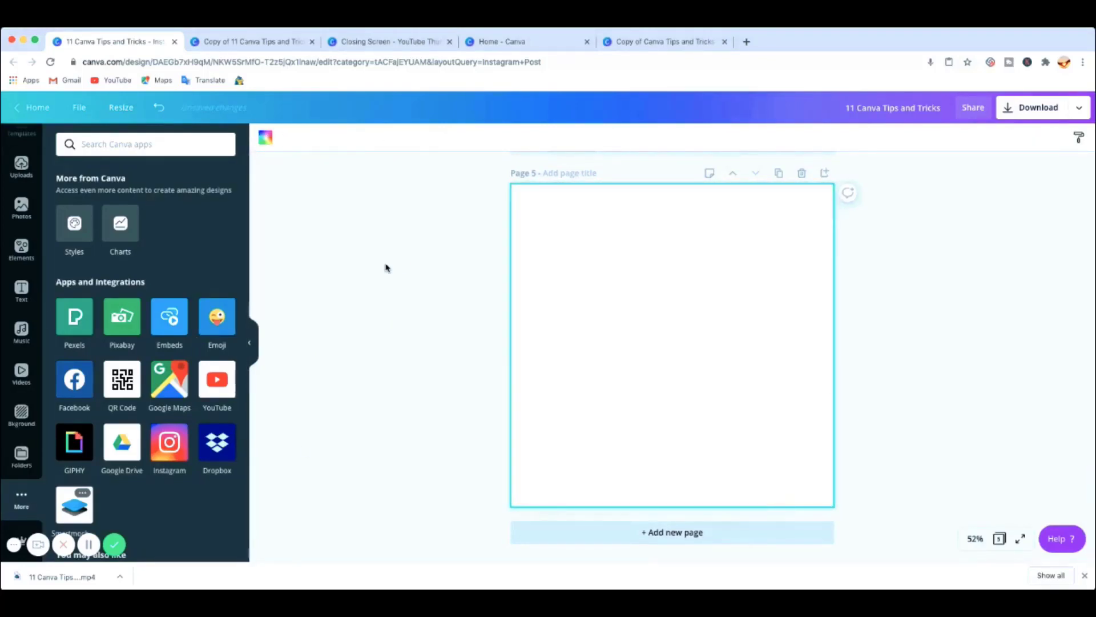
click(76, 322)
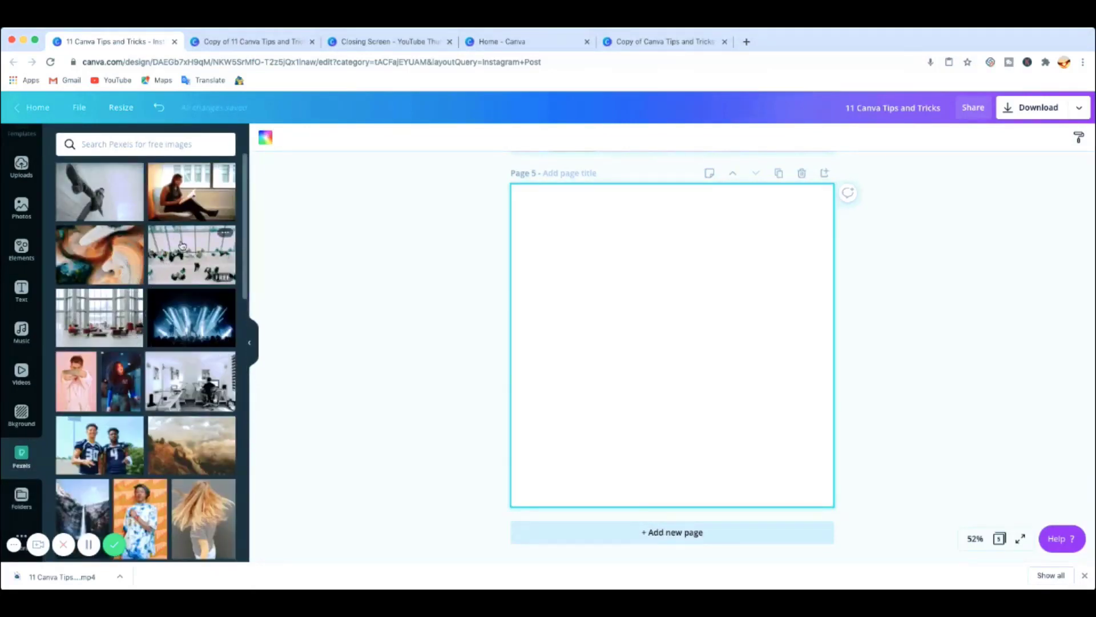
scroll(132, 355, down, 3)
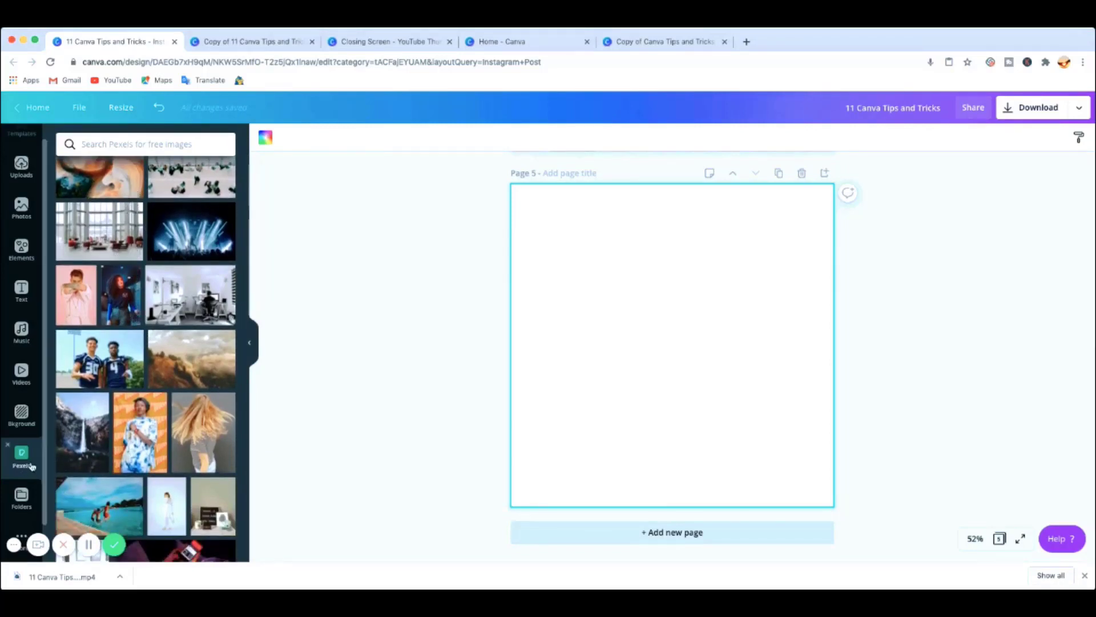
scroll(127, 437, down, 2)
scroll(127, 437, down, 2)
click(127, 437)
scroll(127, 437, down, 5)
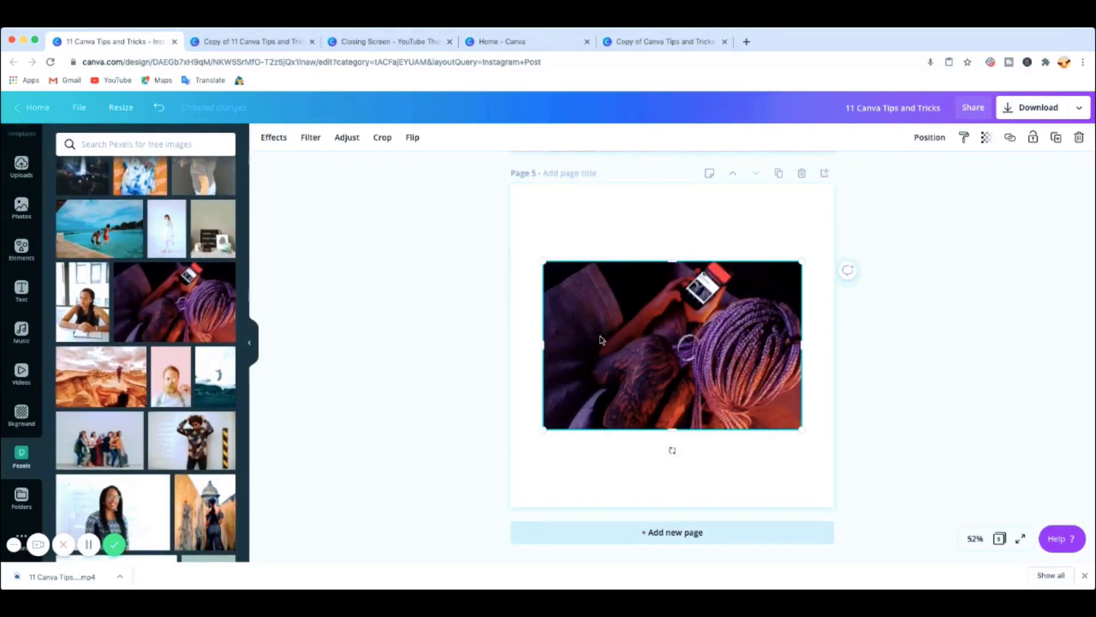
key(Delete)
Add the Pexels photo of a person standing on orange desert rocks to page 5 and set it as the page background.
click(109, 393)
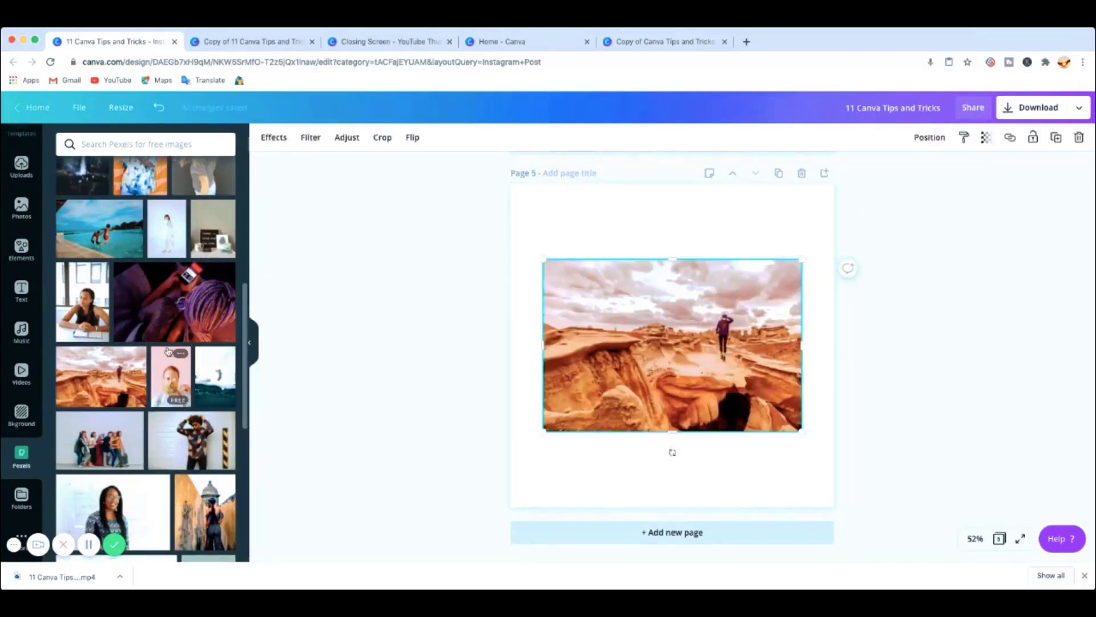
scroll(169, 354, down, 3)
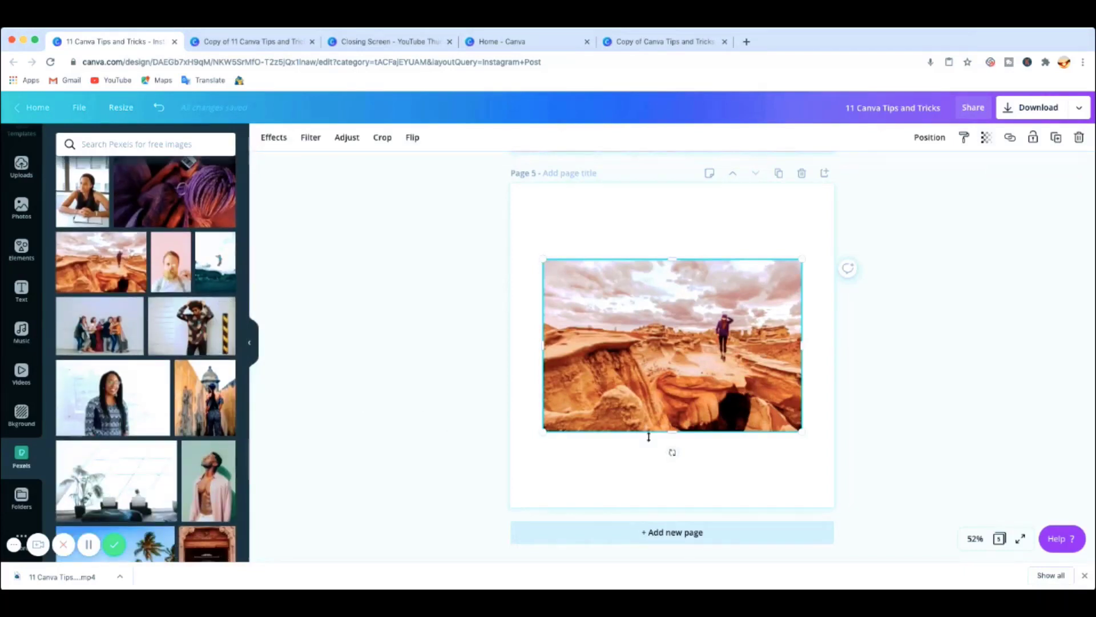
drag(649, 385, 617, 310)
right_click(616, 311)
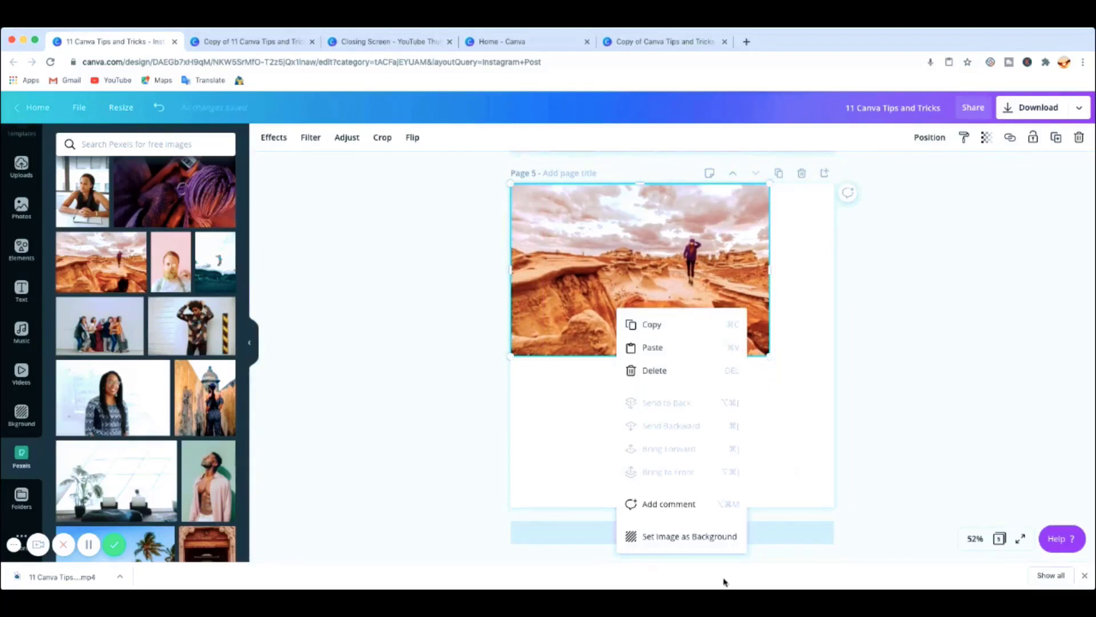
click(714, 536)
Add a new blank page 6 and open the Pixabay free image library from the app integrations.
click(693, 532)
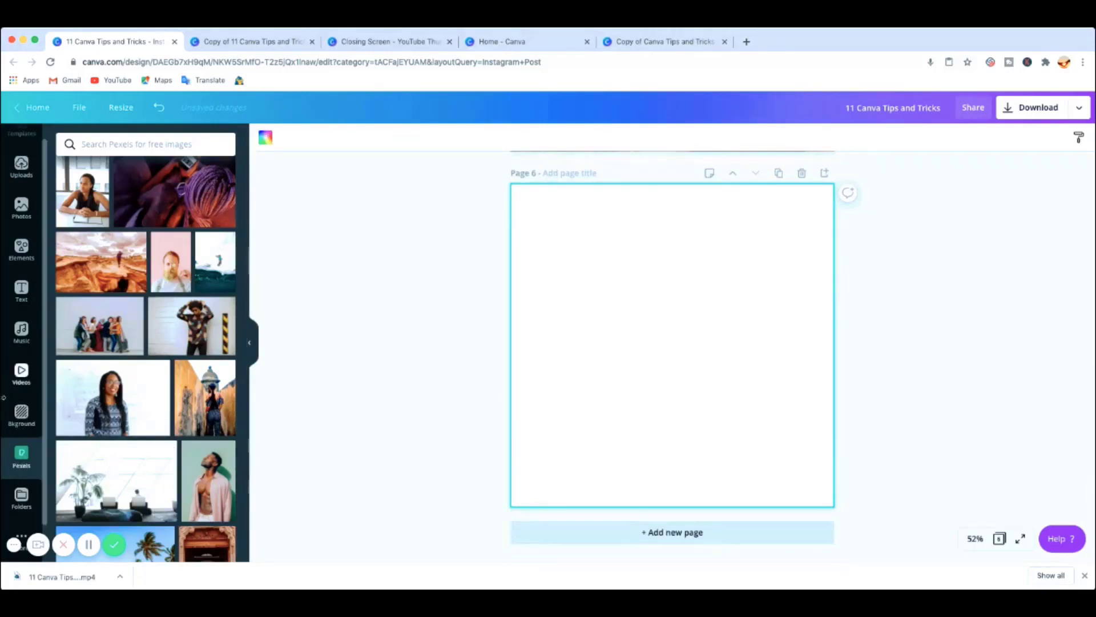
scroll(19, 475, down, 1)
click(21, 498)
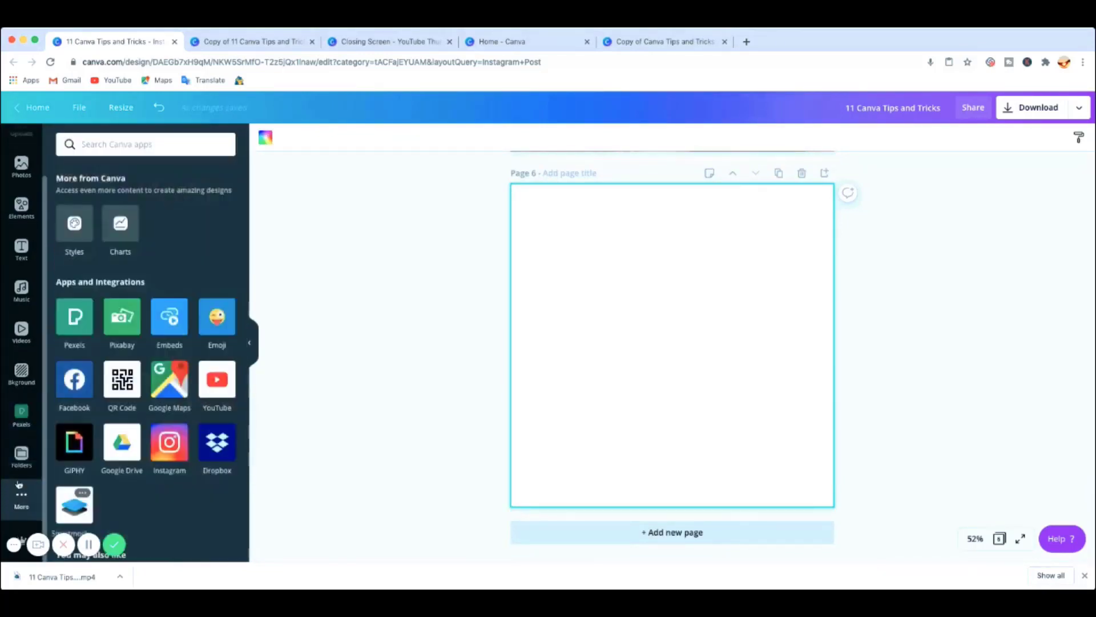
click(122, 321)
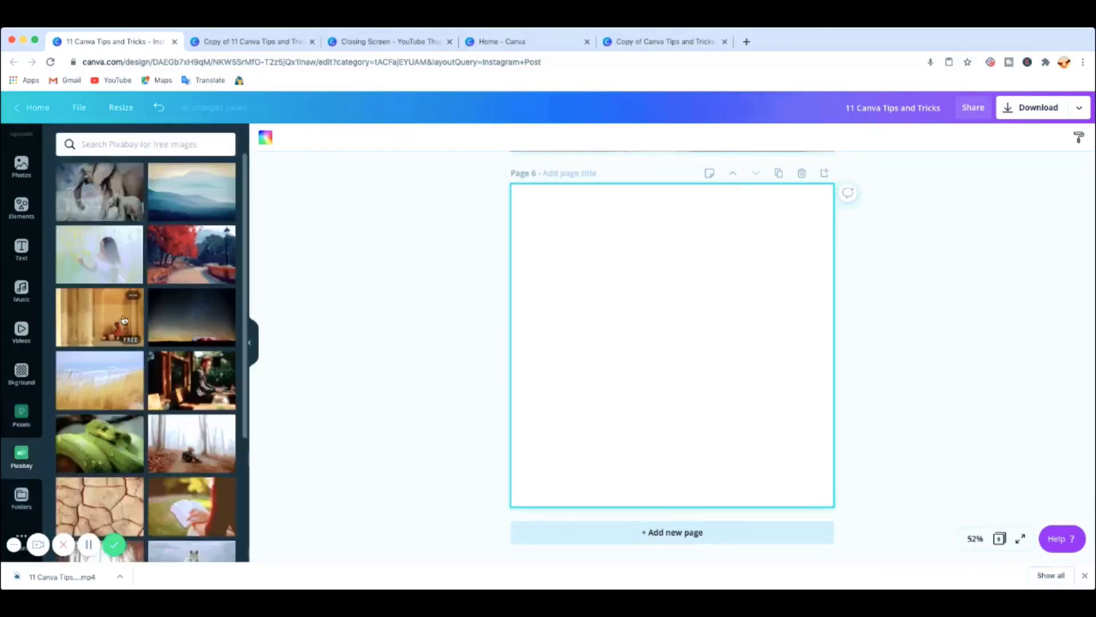
Add the Pixabay photo of a woman holding a glowing light in the dark to page 6 and set it as the page background.
scroll(172, 320, down, 5)
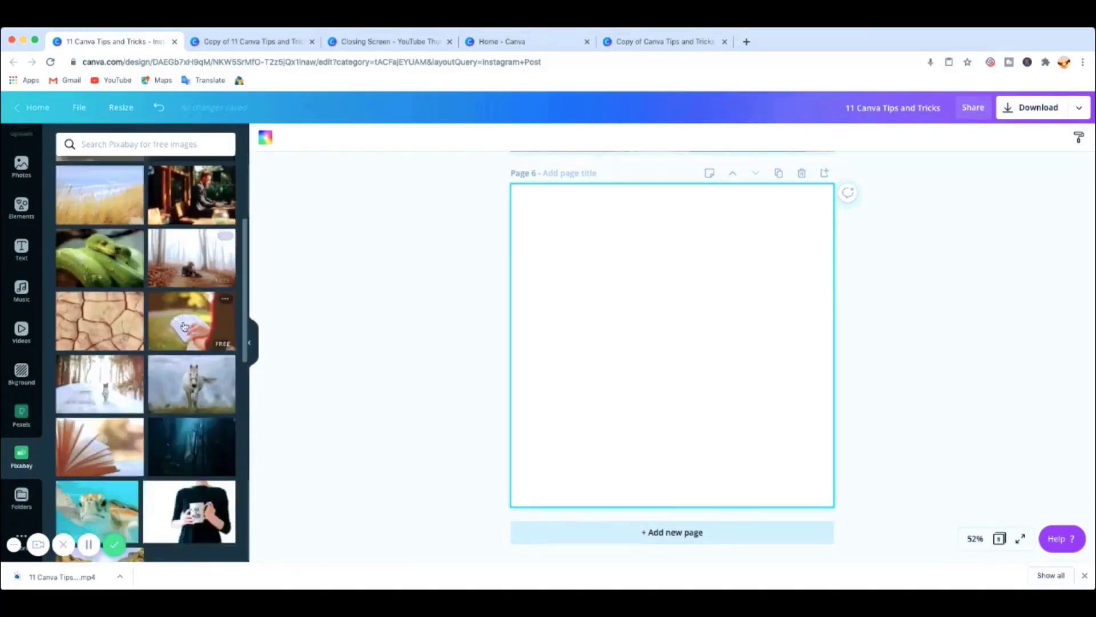
scroll(184, 308, down, 1)
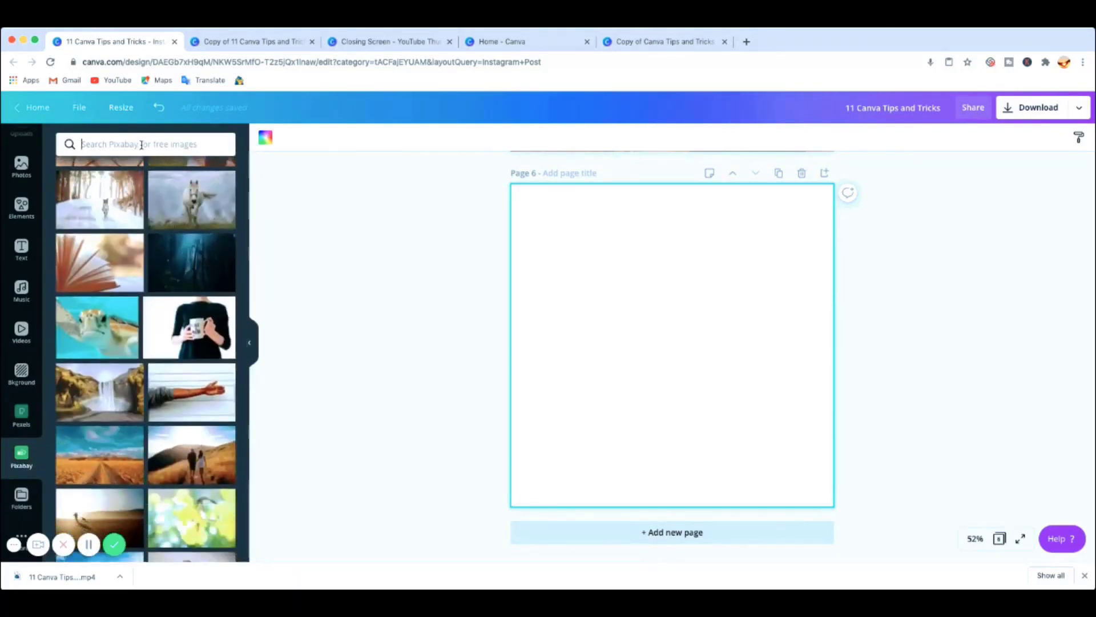
scroll(162, 371, down, 3)
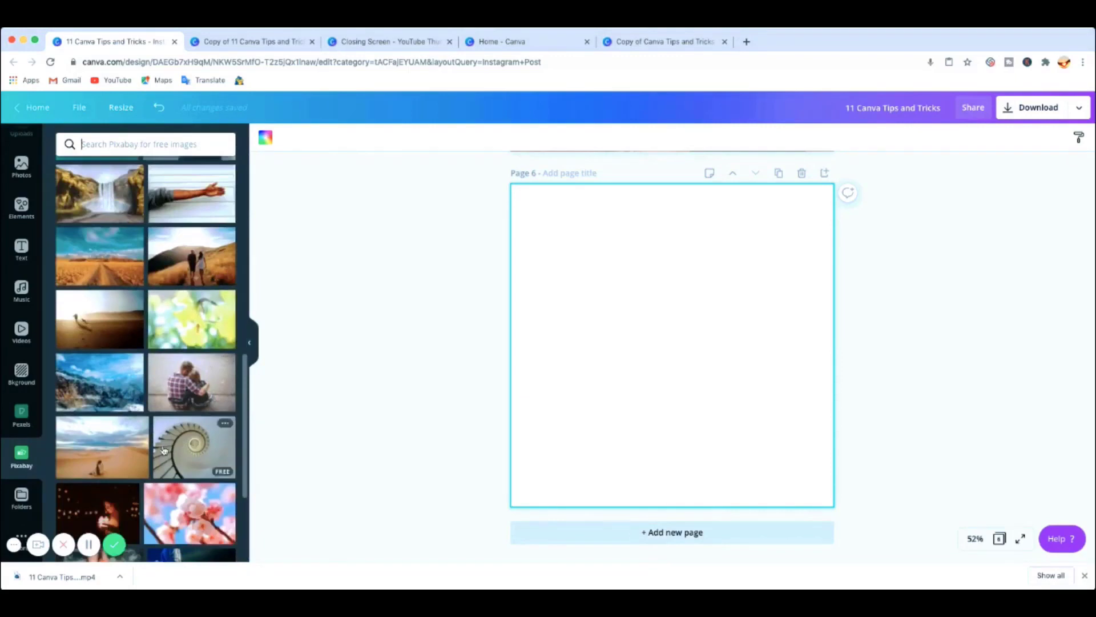
scroll(164, 450, down, 5)
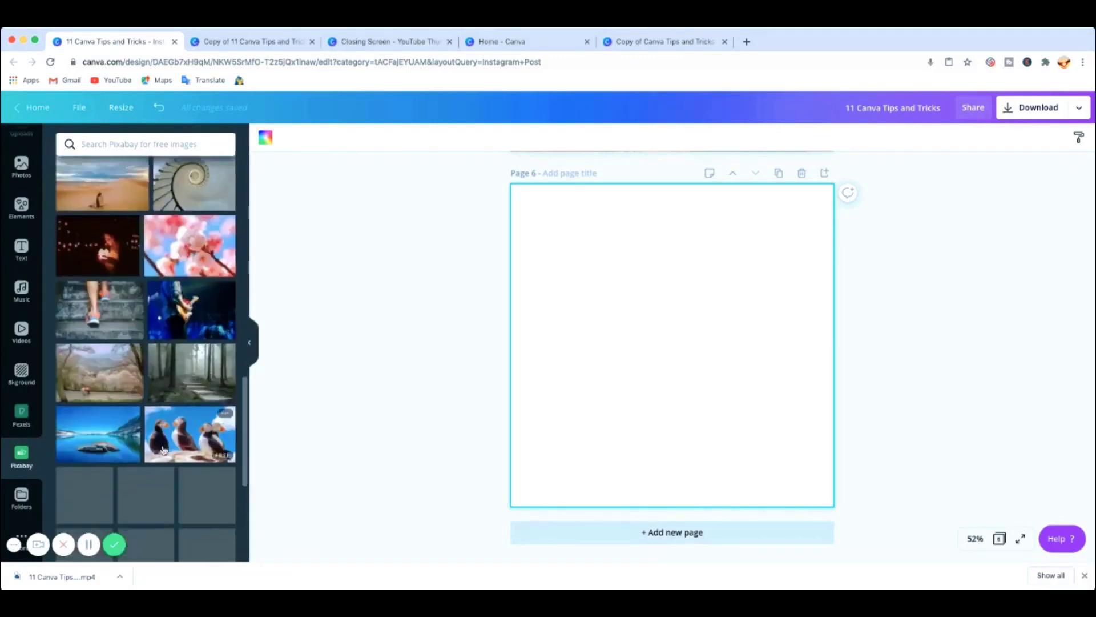
click(105, 237)
drag(640, 370, 608, 302)
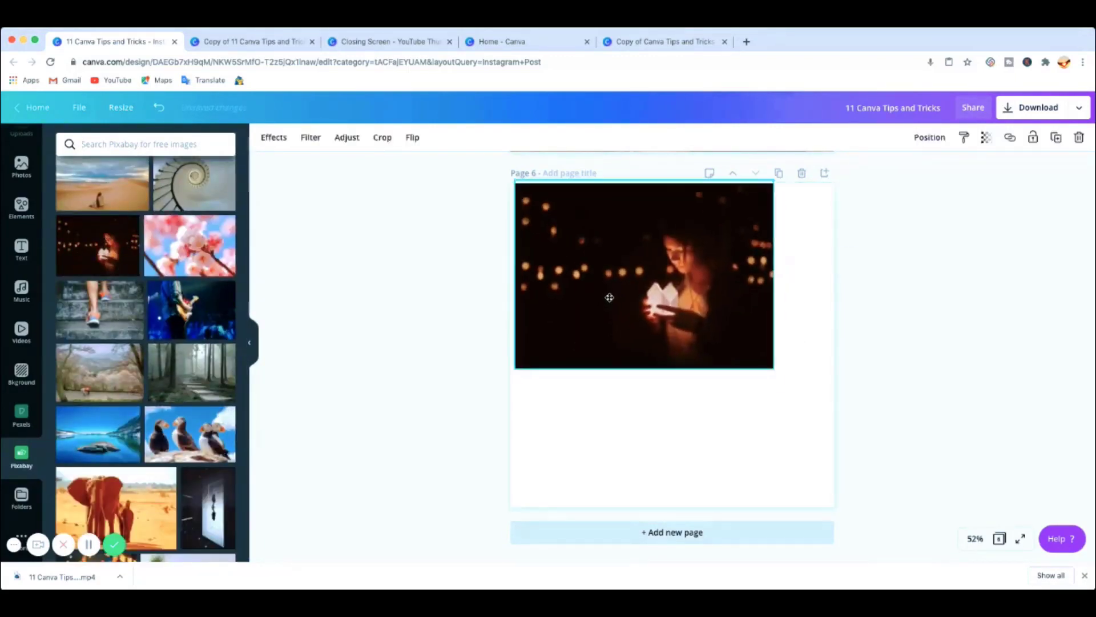
right_click(670, 323)
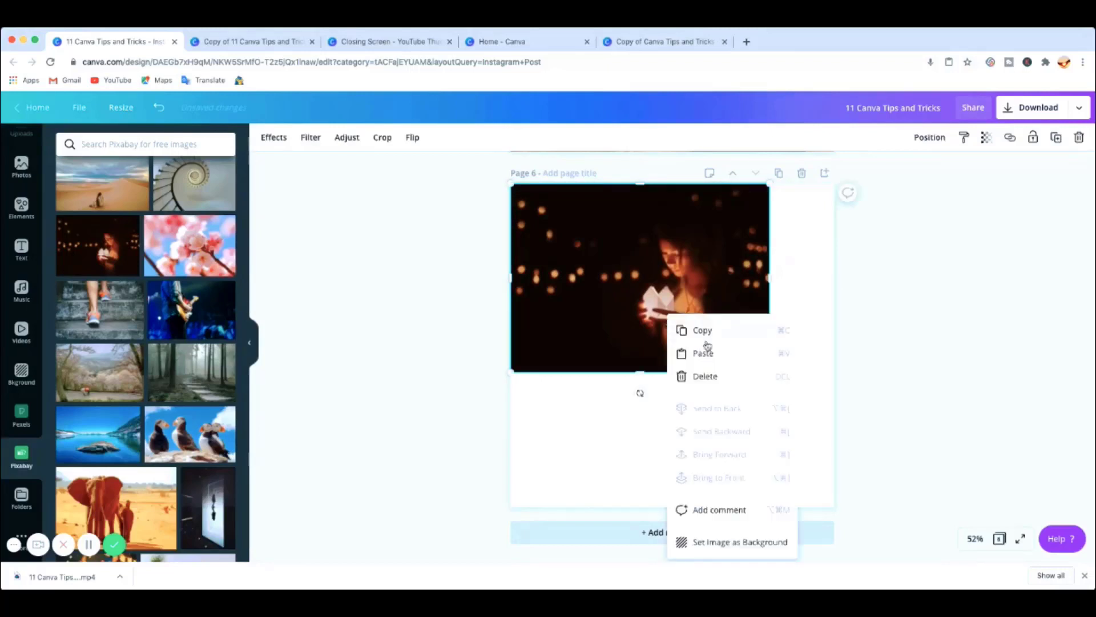
click(754, 543)
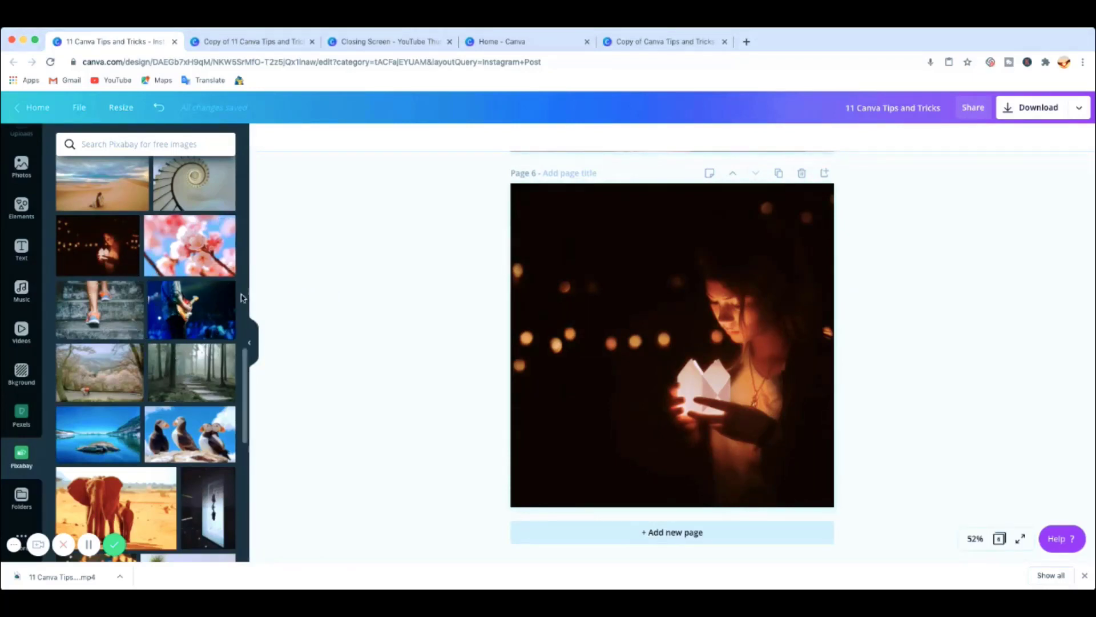
scroll(127, 339, down, 3)
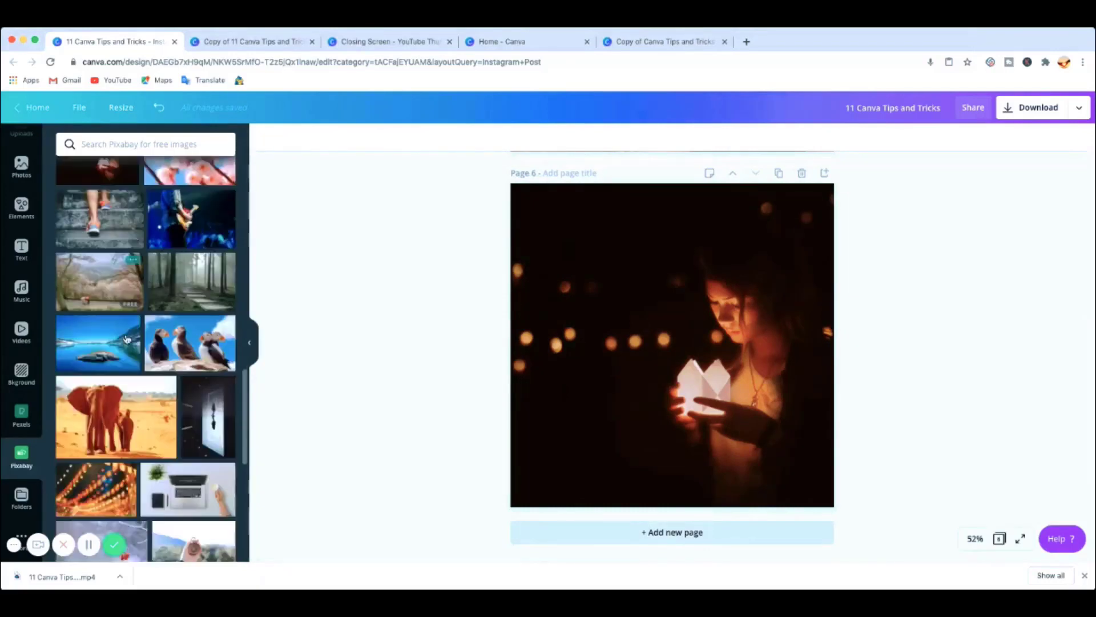
scroll(126, 339, down, 2)
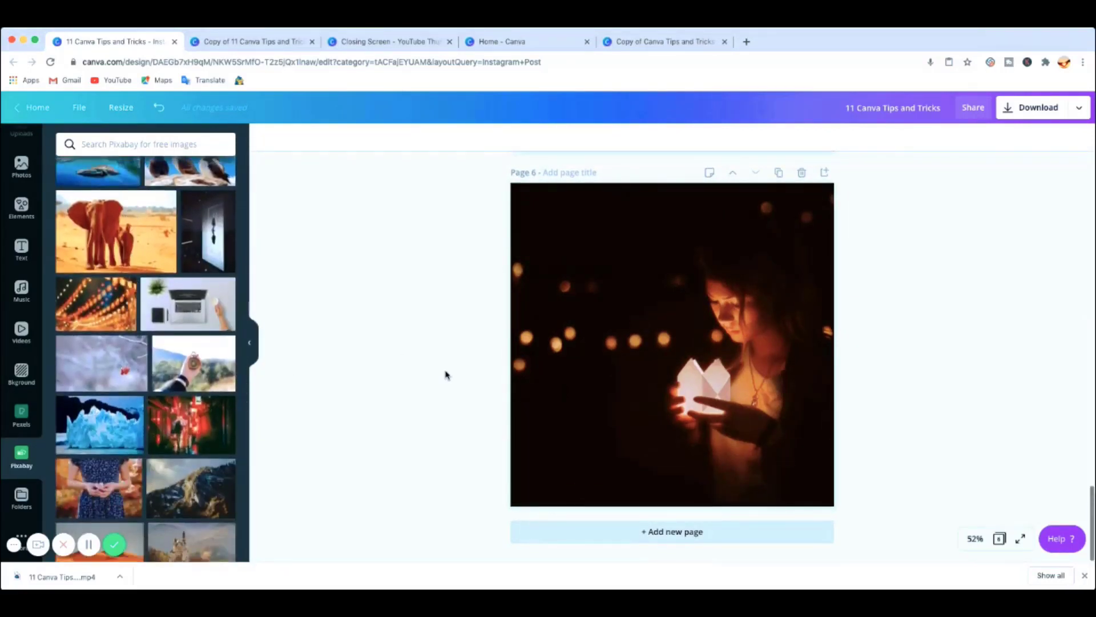
scroll(383, 303, up, 3)
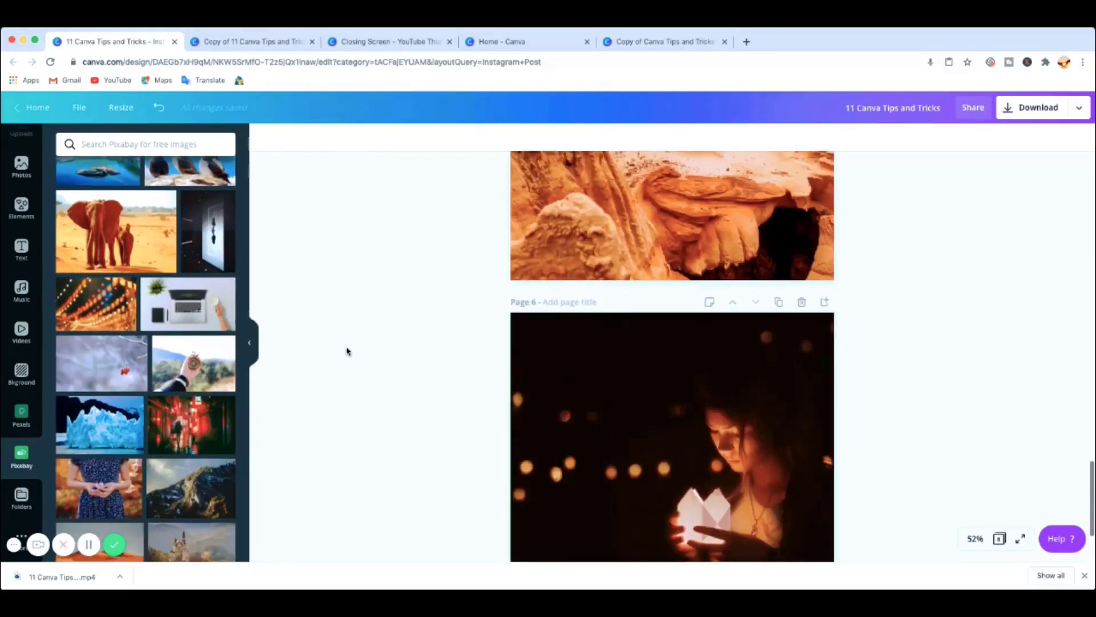
scroll(406, 347, down, 1)
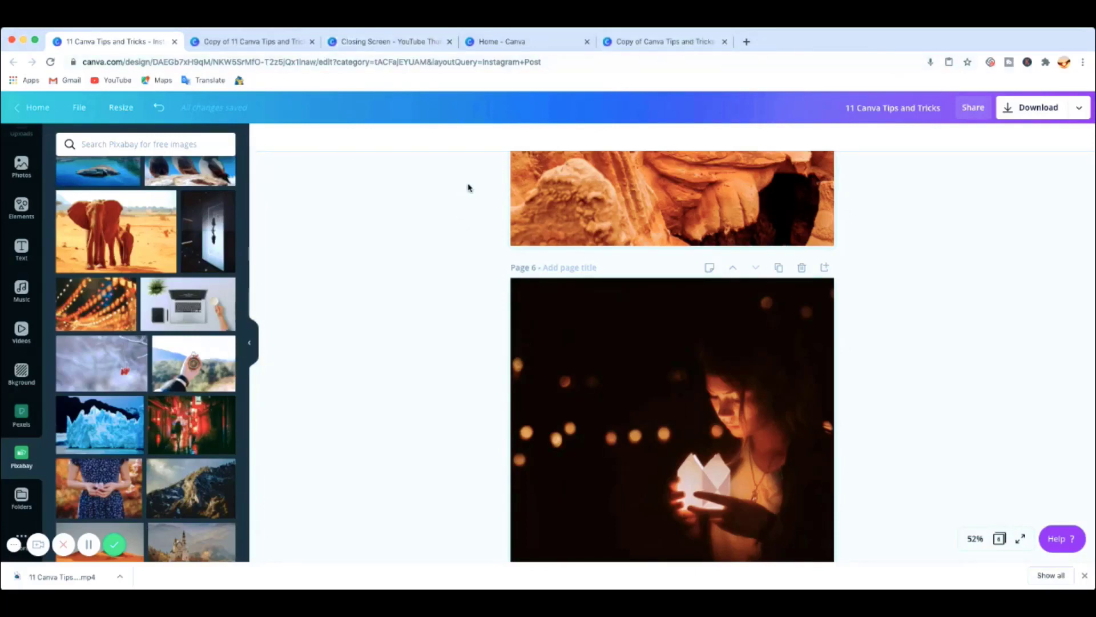
scroll(468, 188, down, 2)
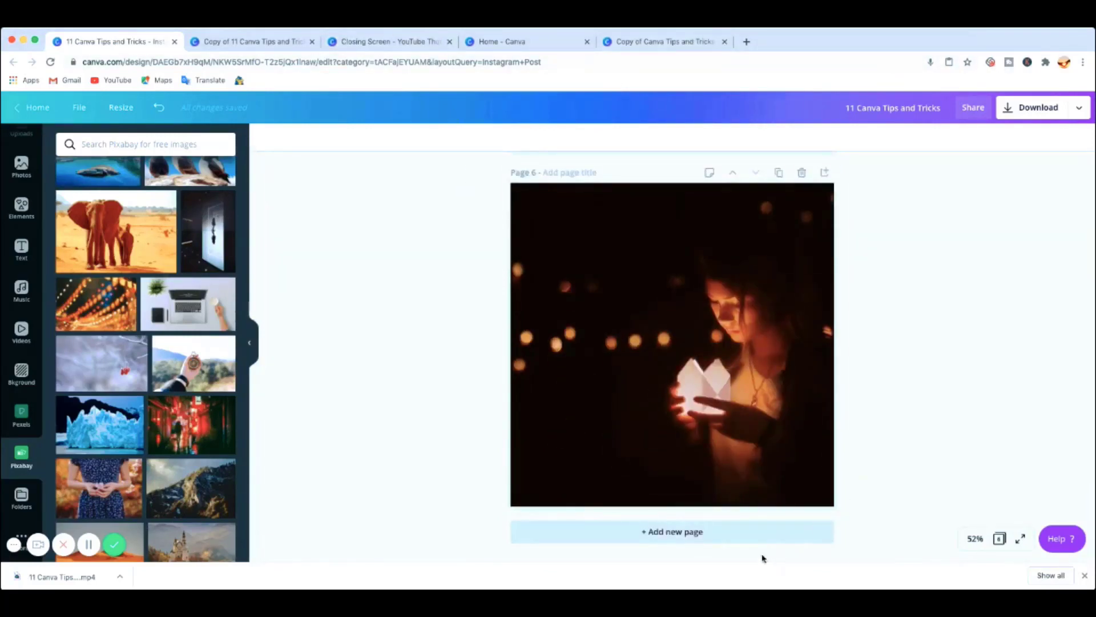
Add a new blank page 7 and search the elements library for "Letter frames", browsing to the letter-shaped photo frames.
click(680, 534)
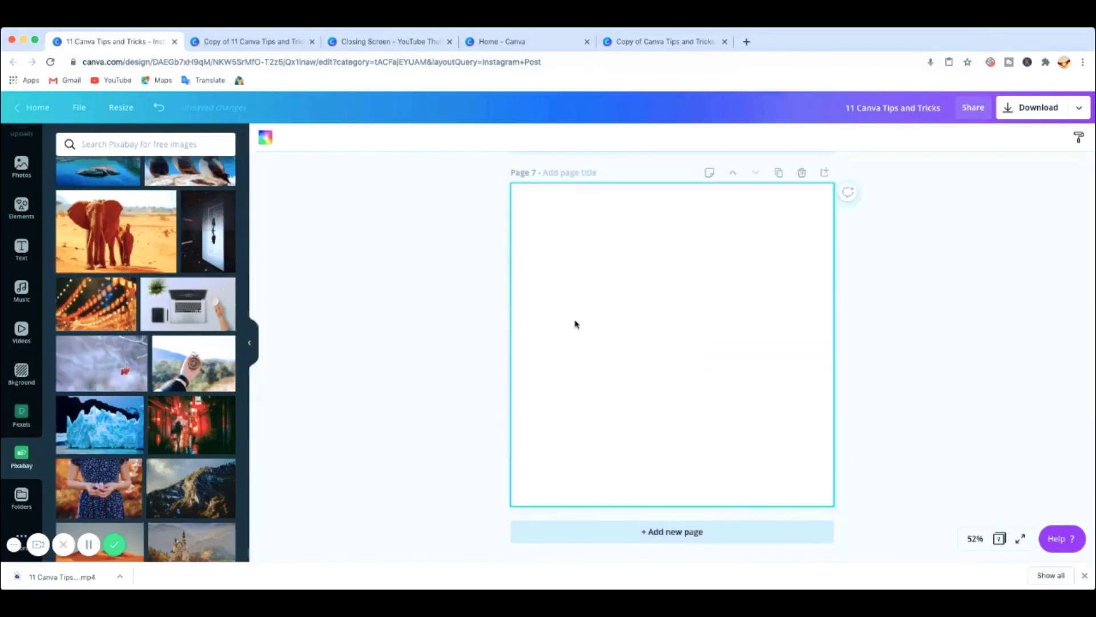
click(21, 208)
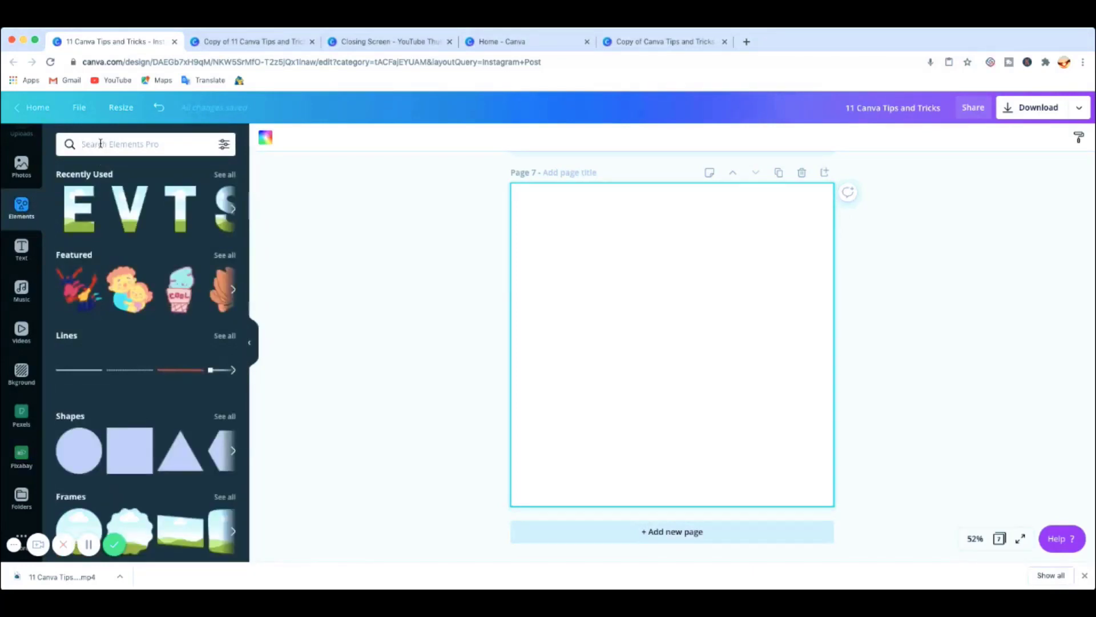
text(Leter)
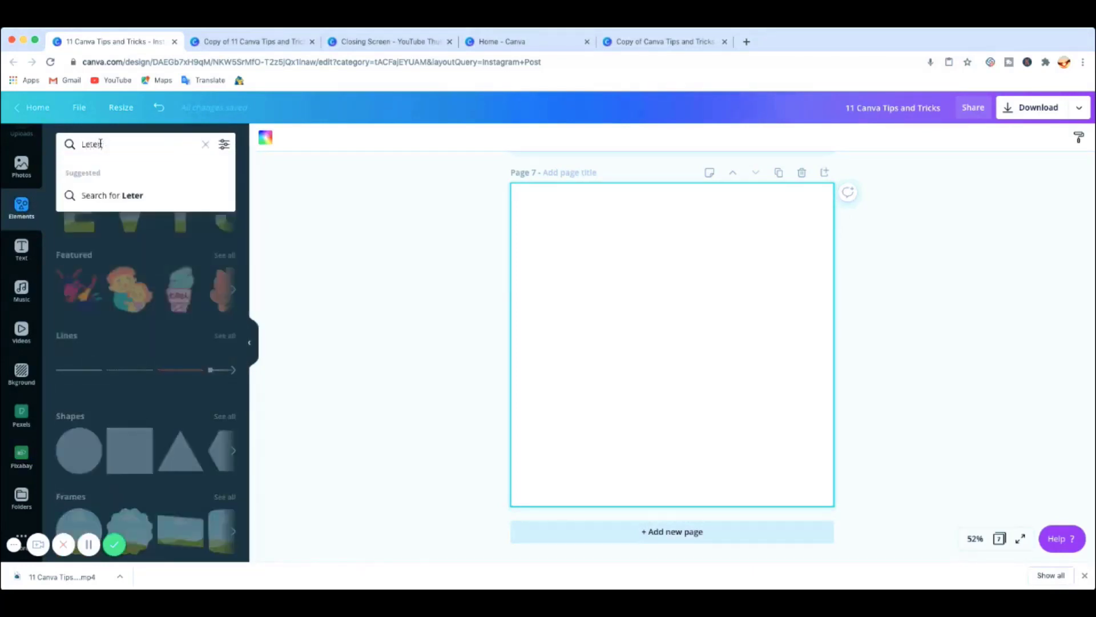
key(BackSpace)
key(BackSpace)
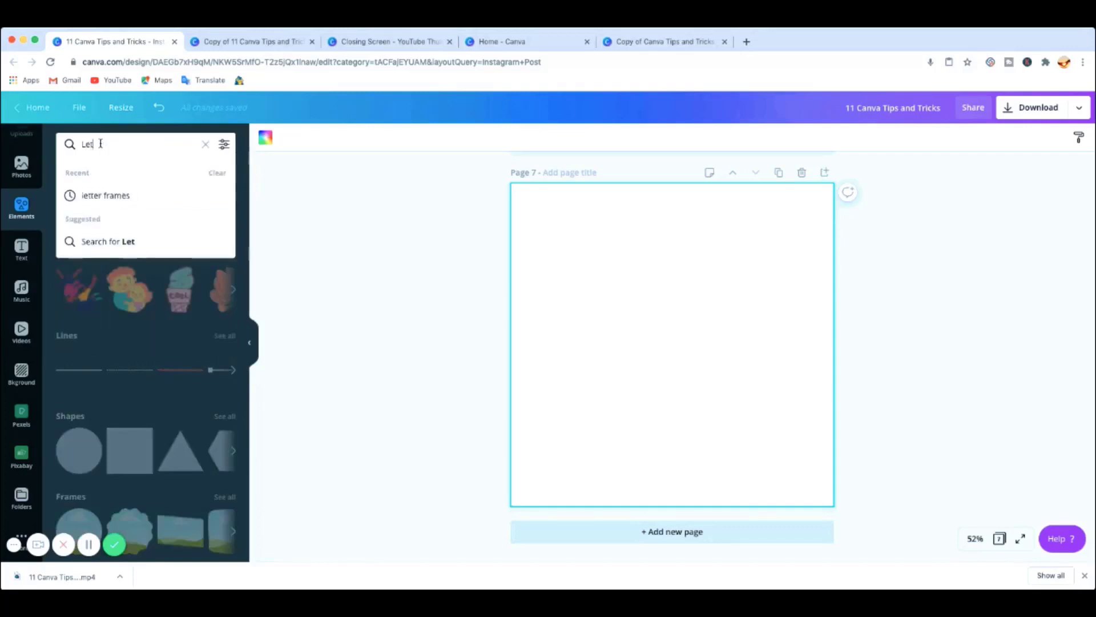
text(ter framessm)
key(Return)
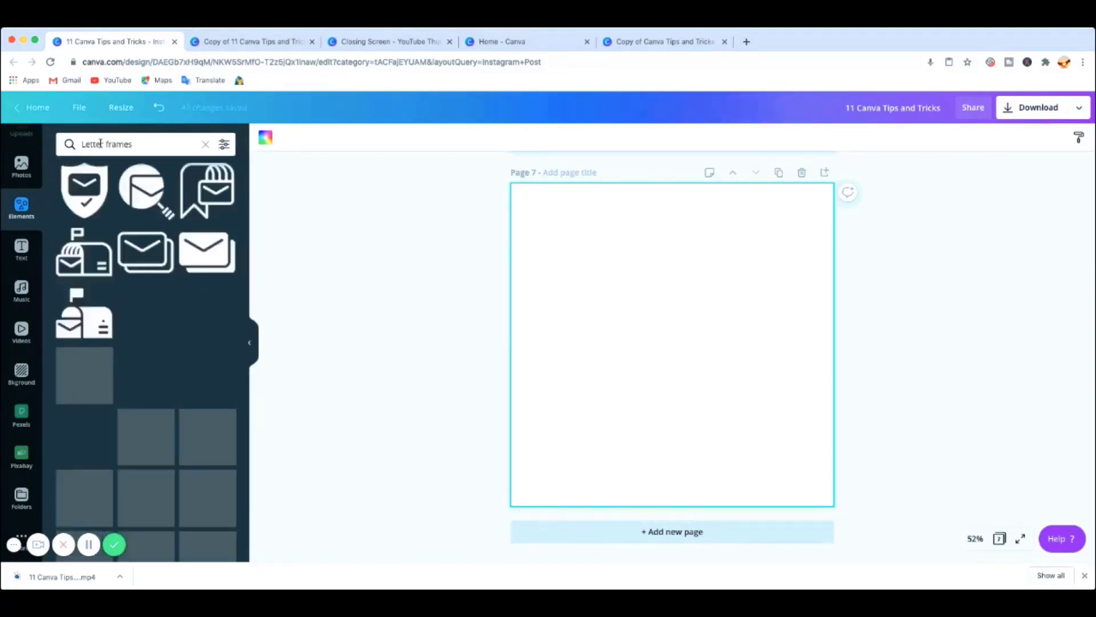
scroll(141, 278, down, 10)
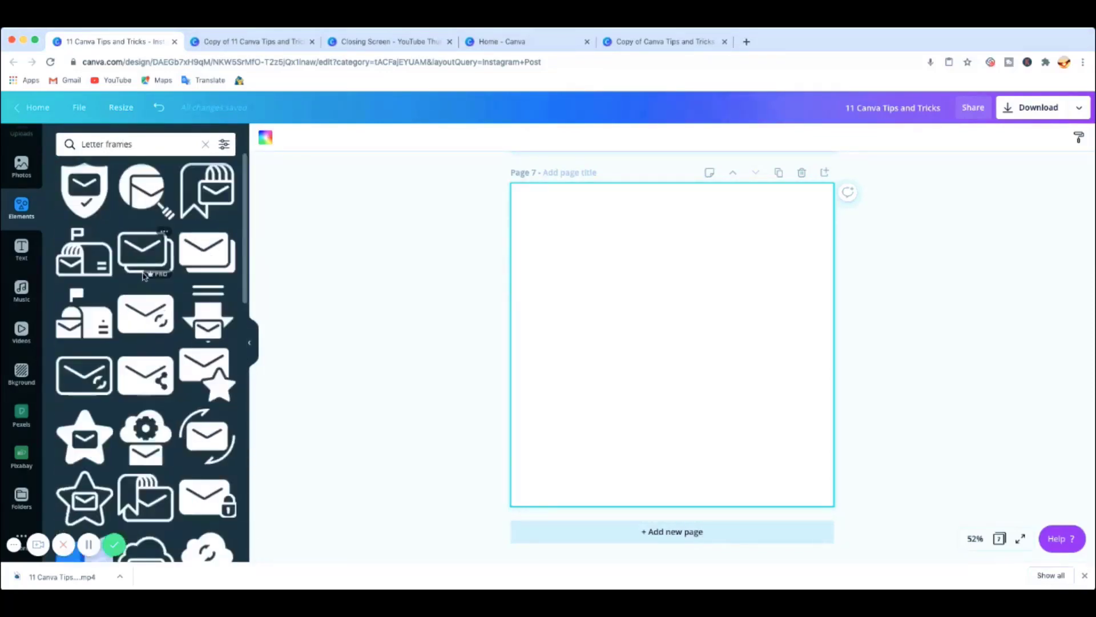
scroll(146, 277, down, 8)
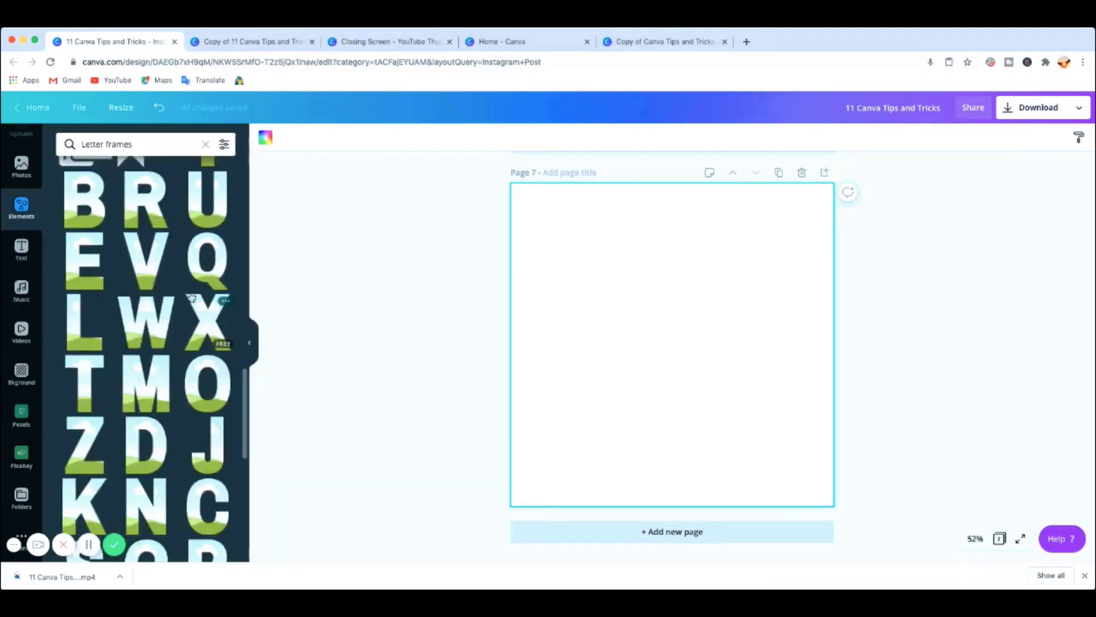
Find the letter-shaped photo frames and add an S, a T and two E frames to page 7.
scroll(137, 313, down, 15)
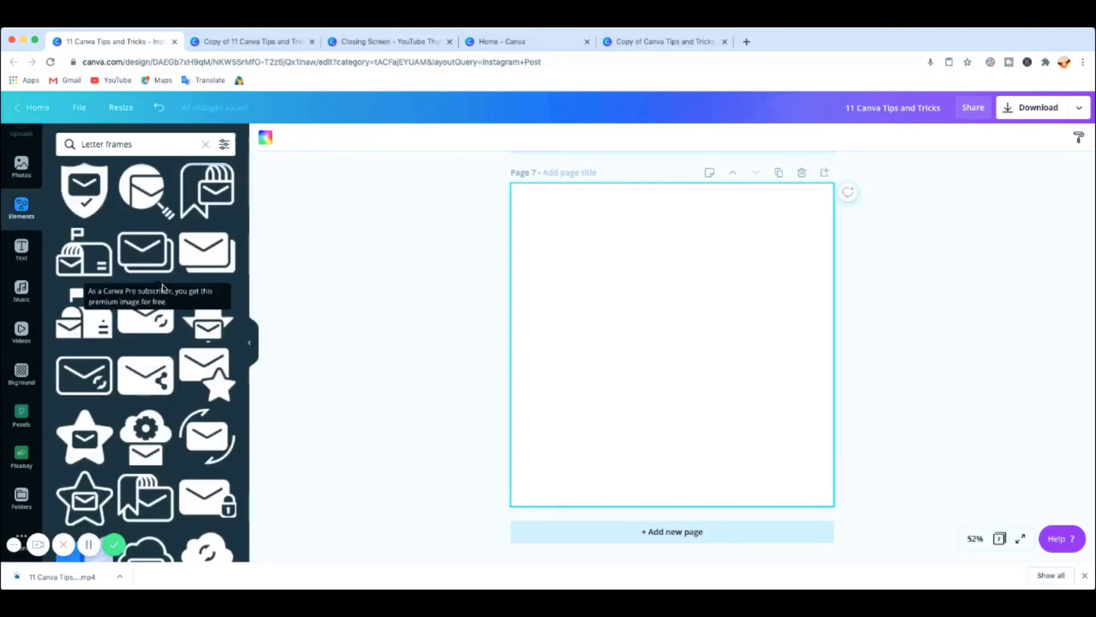
scroll(159, 397, down, 5)
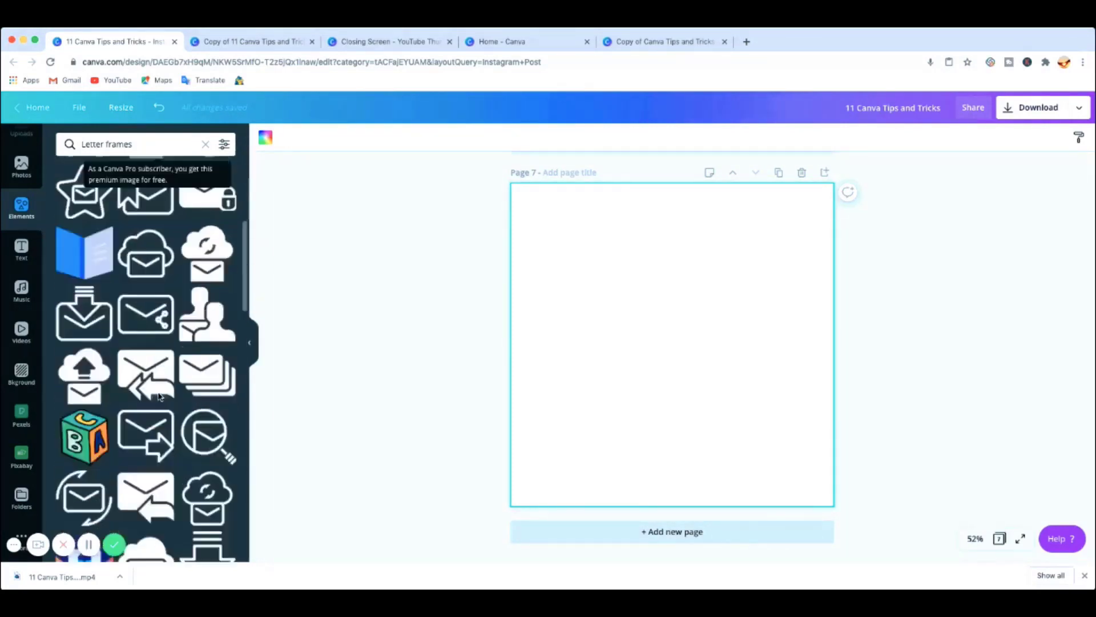
scroll(160, 397, down, 8)
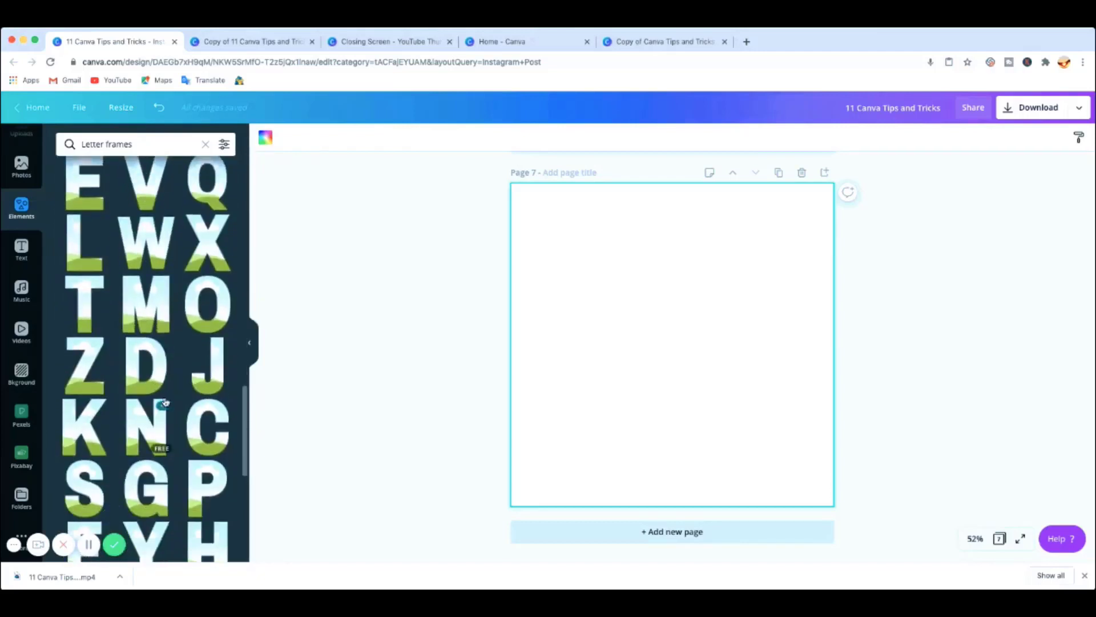
click(70, 497)
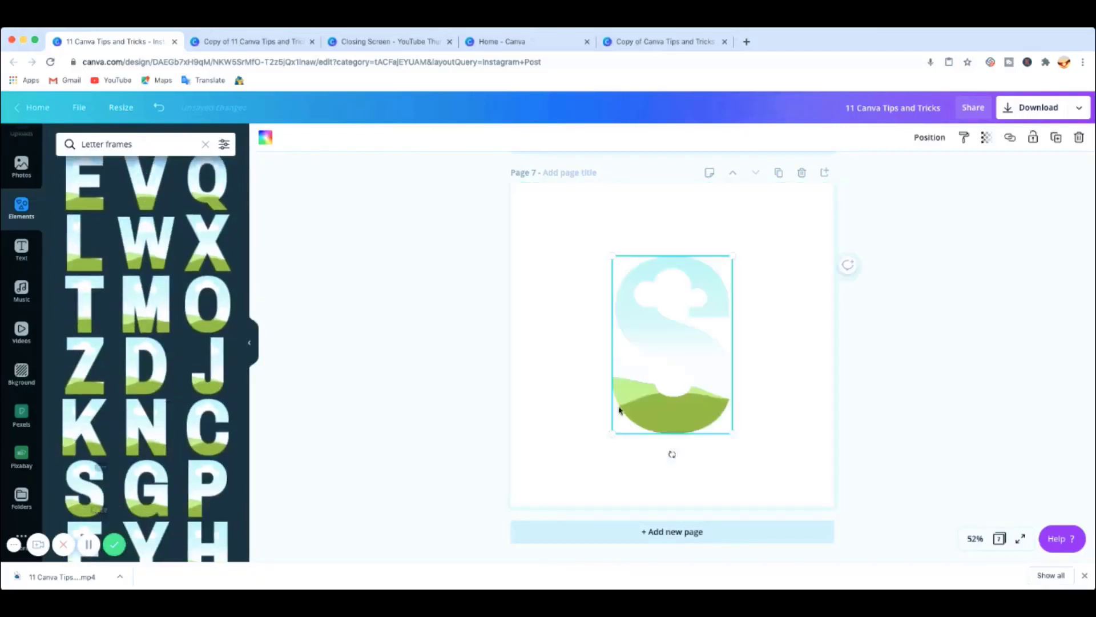
click(89, 314)
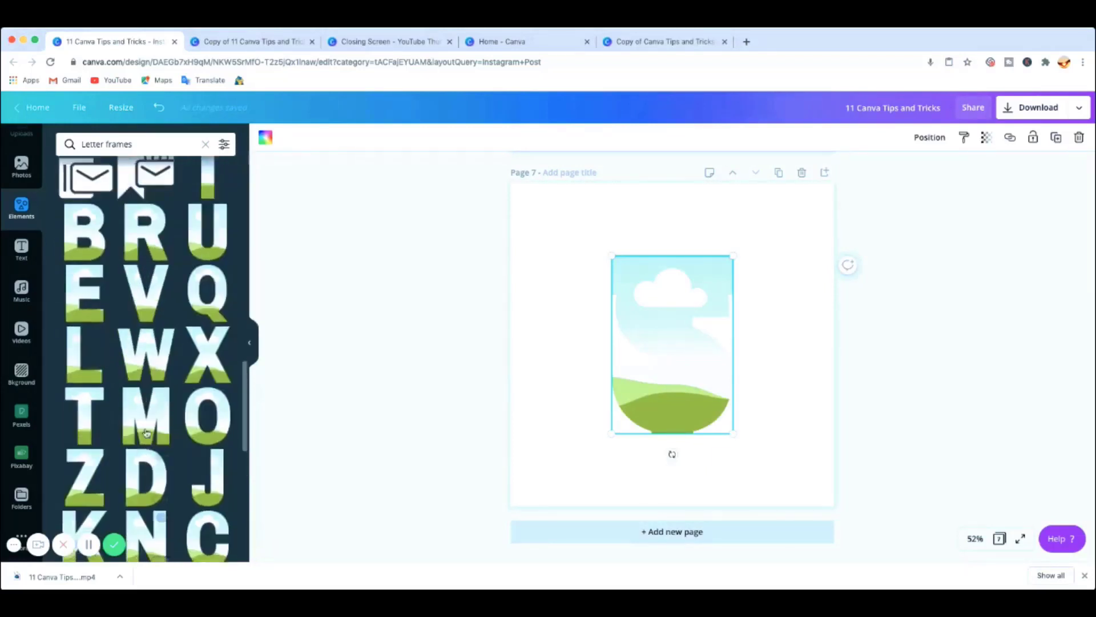
scroll(161, 386, up, 2)
click(95, 298)
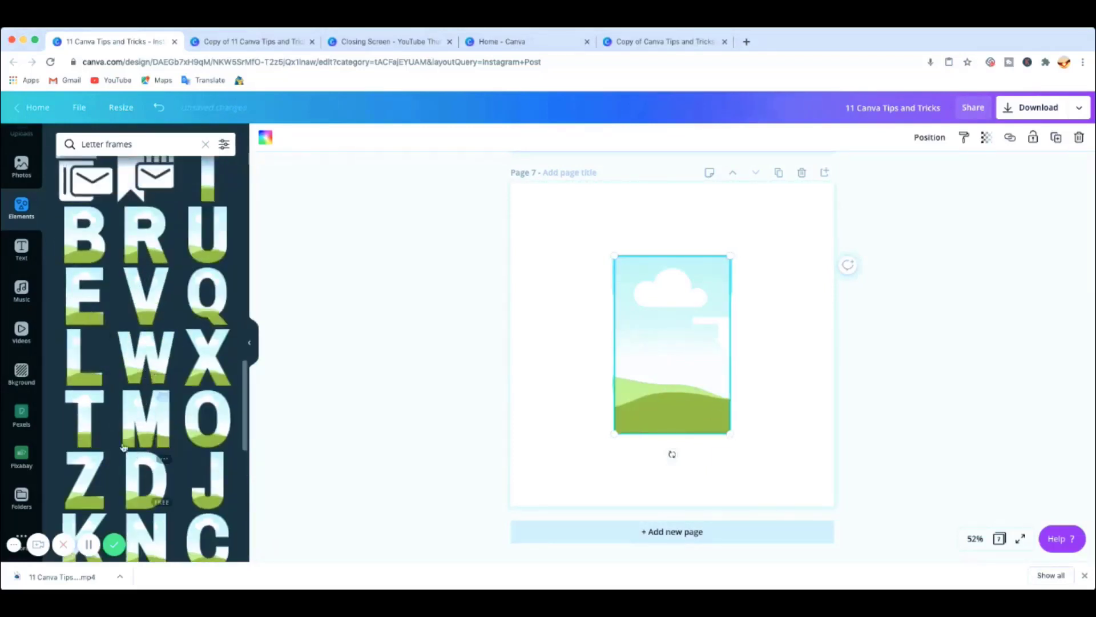
click(86, 298)
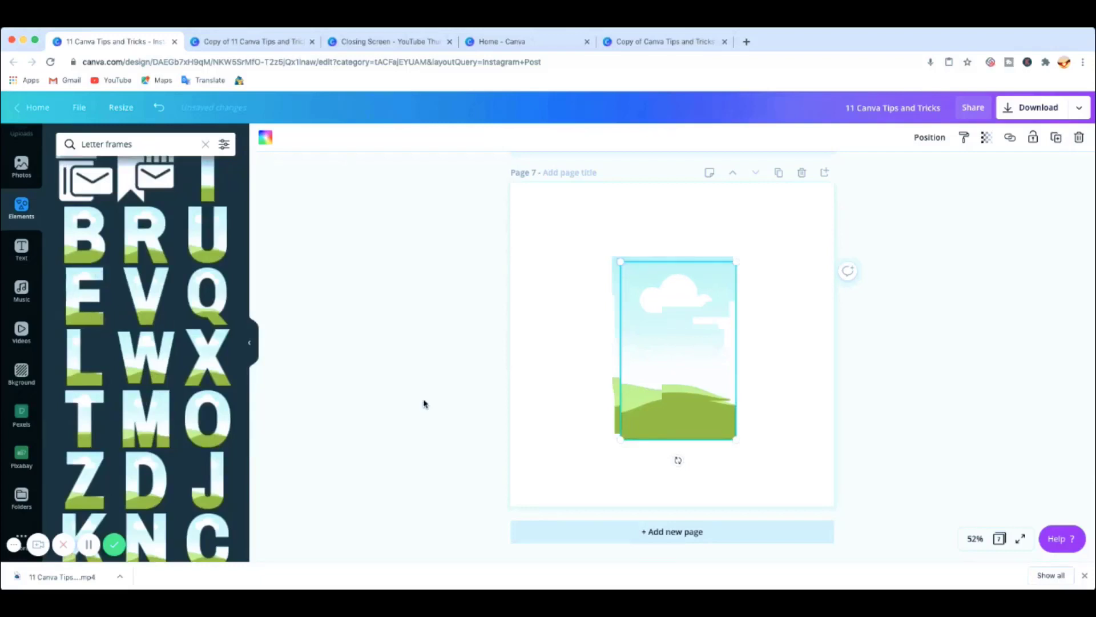
Shrink one E frame and spread the overlapping T and E frames apart across page 7.
drag(737, 440, 714, 405)
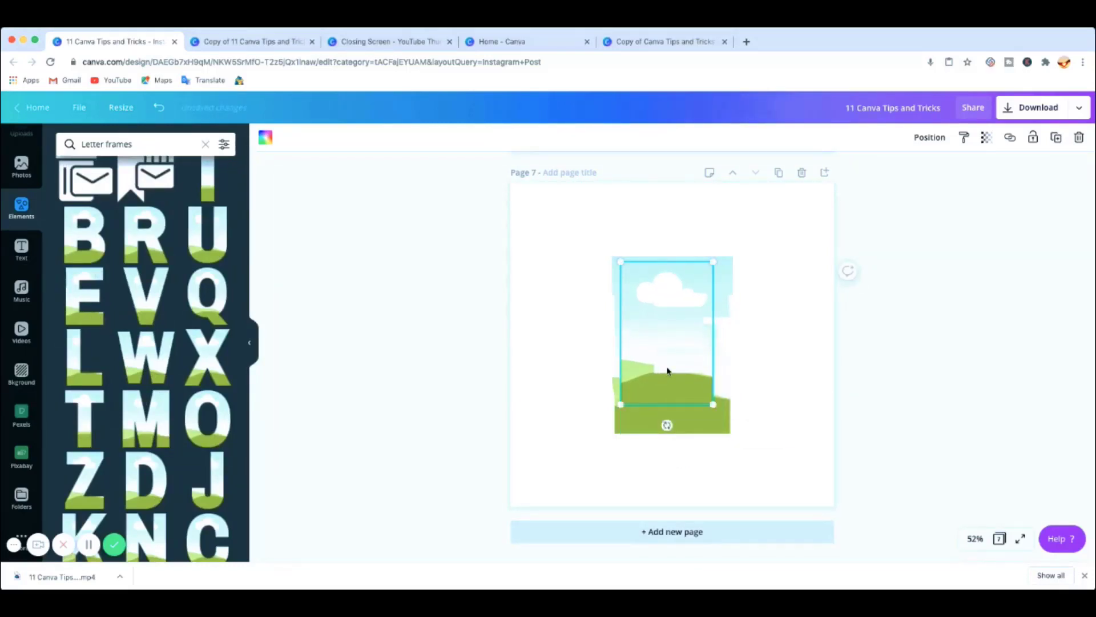
drag(667, 371, 565, 389)
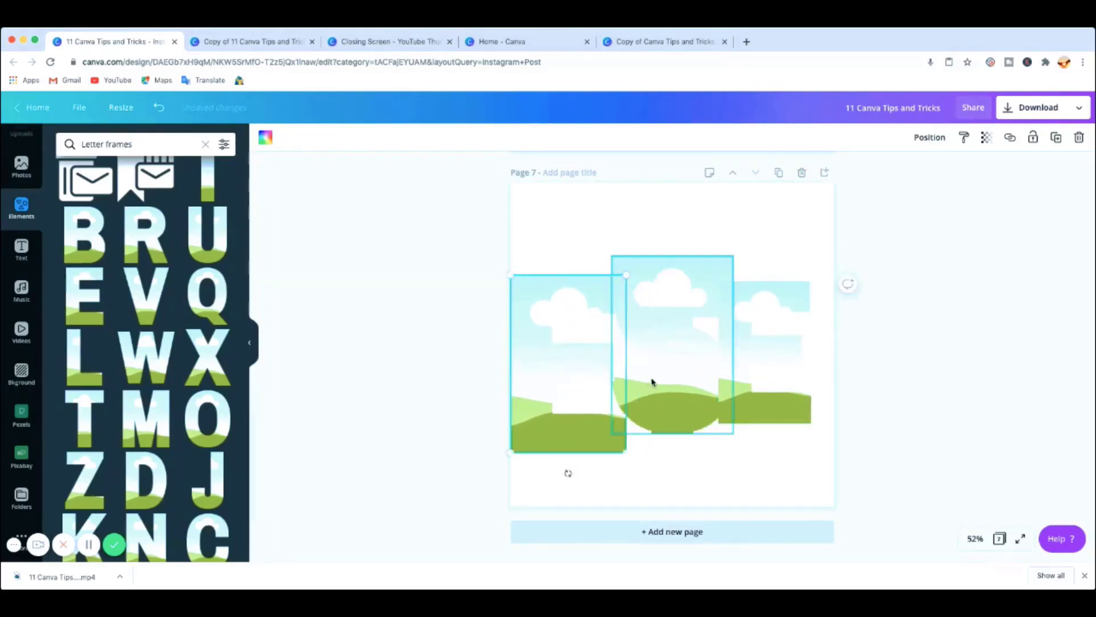
drag(652, 382, 744, 445)
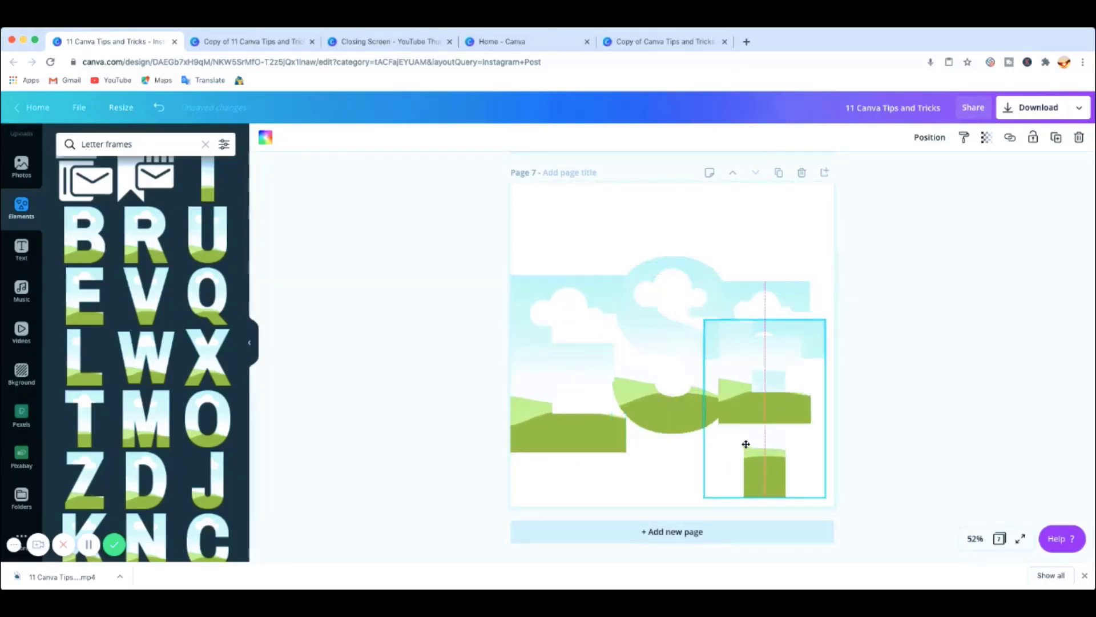
click(597, 377)
drag(588, 403, 600, 436)
Shrink the S frame and place it in the upper-left corner of the page.
click(658, 340)
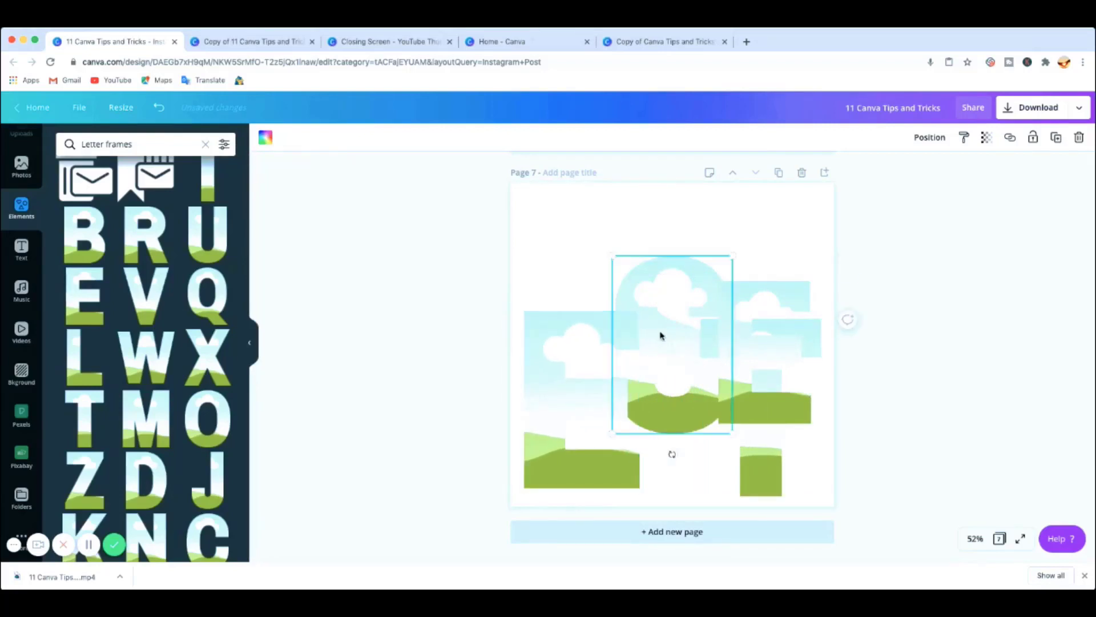
drag(657, 339, 583, 258)
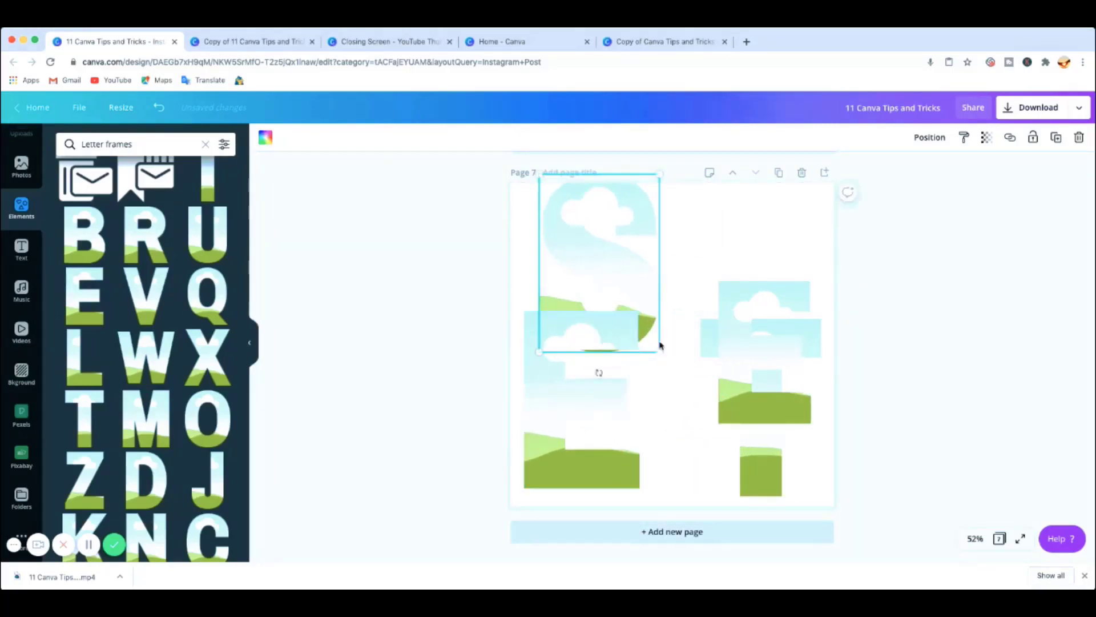
drag(635, 326, 568, 278)
drag(572, 223, 550, 246)
click(569, 340)
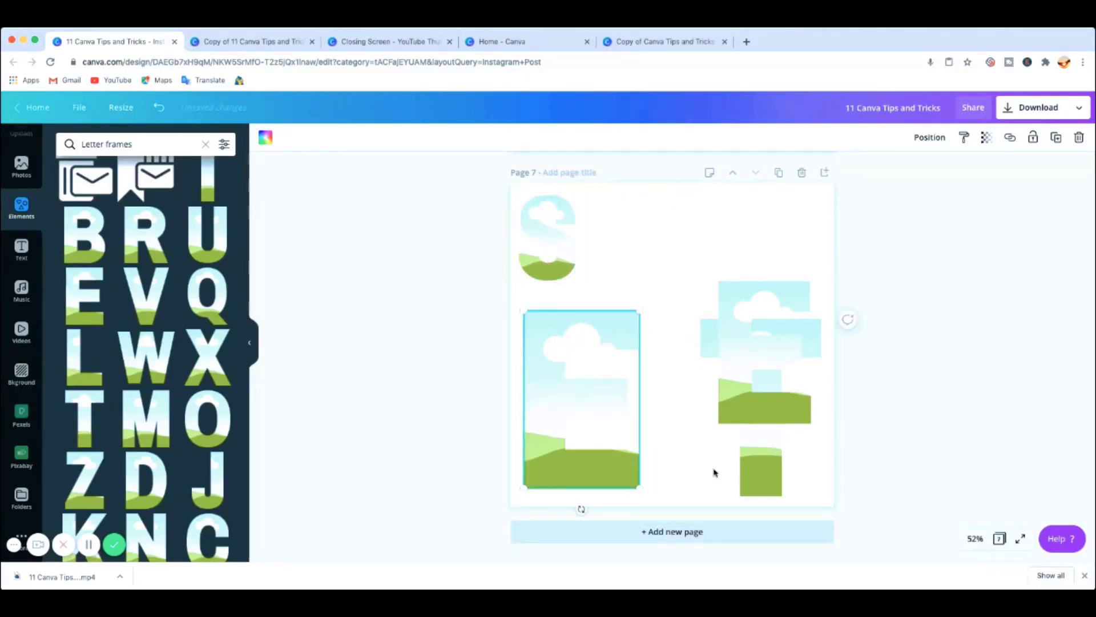
Shrink the T frame and the smaller E frame and line them up to the right of the S.
click(755, 454)
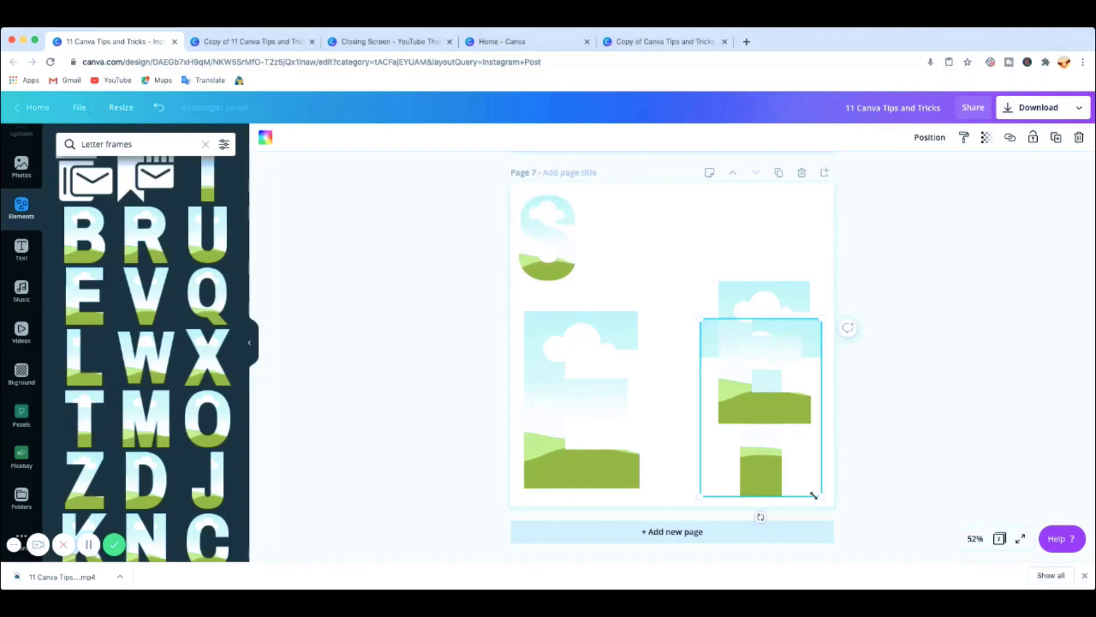
drag(791, 485, 622, 251)
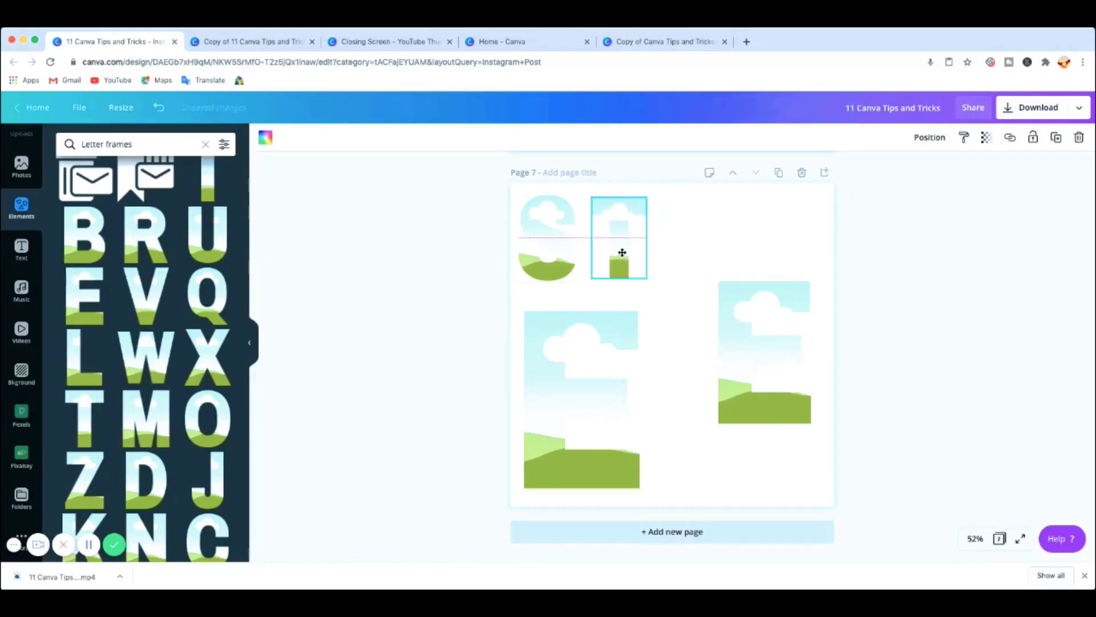
click(748, 377)
drag(796, 414, 752, 365)
drag(731, 326, 691, 251)
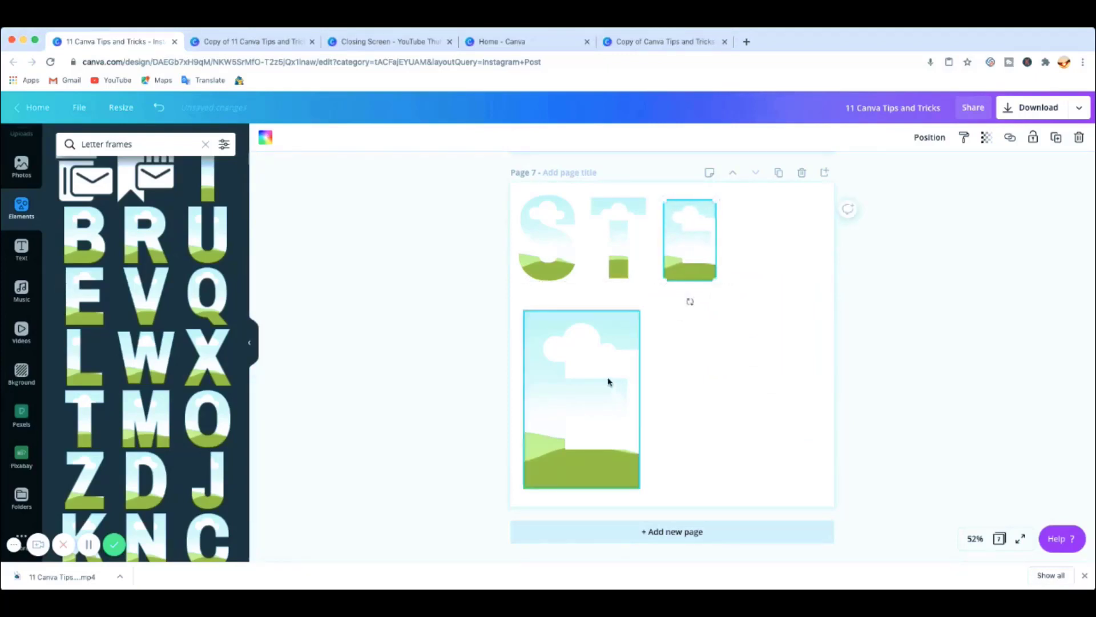
Shrink the remaining large E frame and position it in the empty area below the letter row.
drag(609, 382, 720, 389)
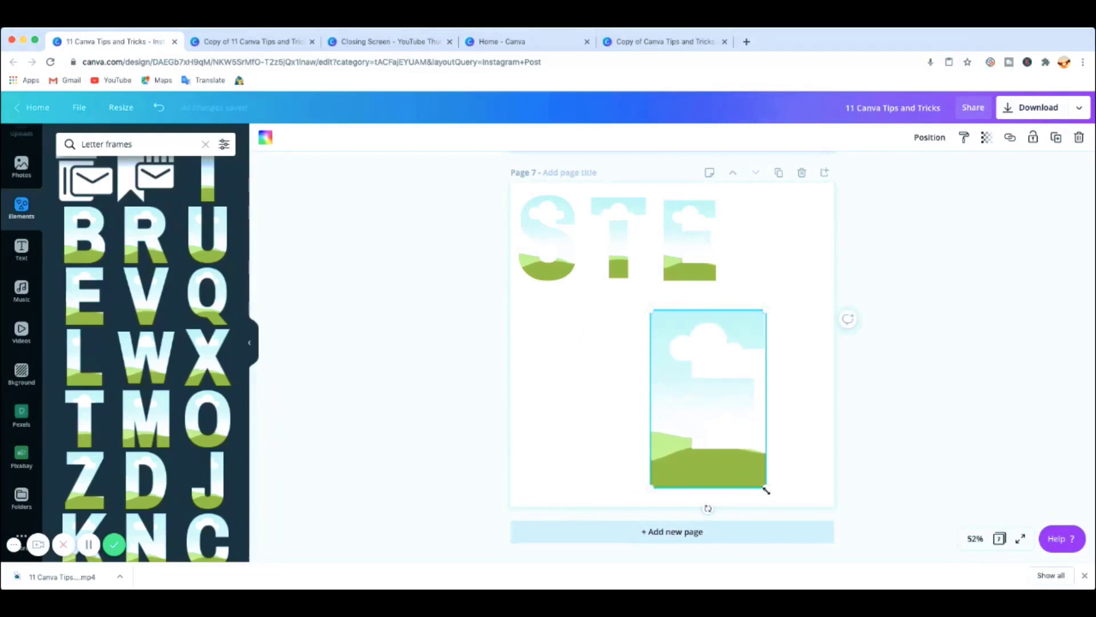
drag(767, 490, 680, 423)
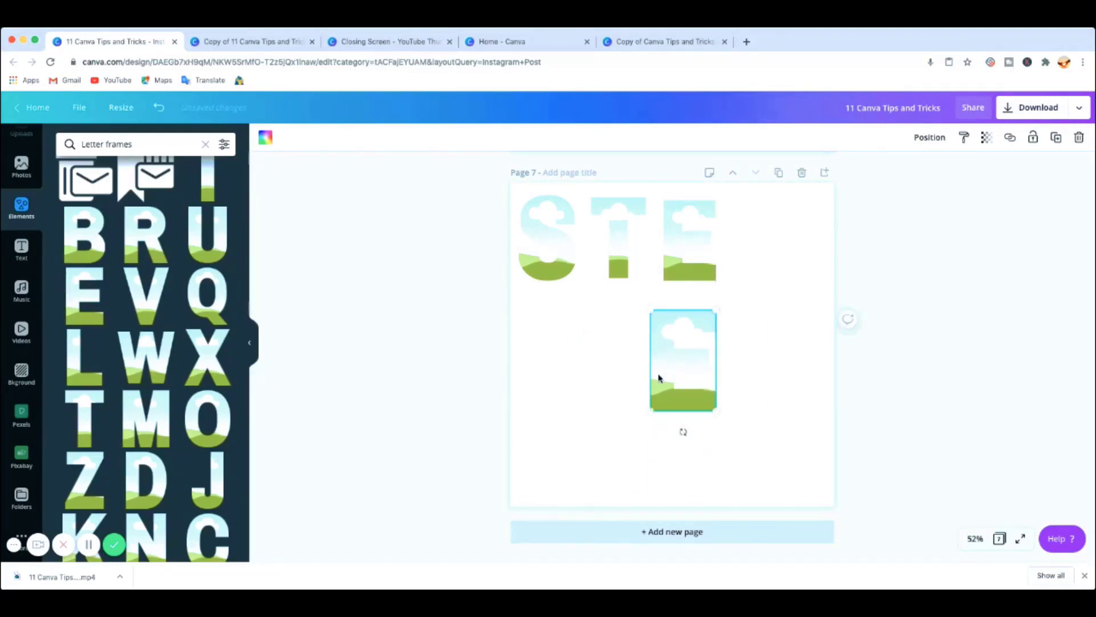
drag(659, 378, 606, 394)
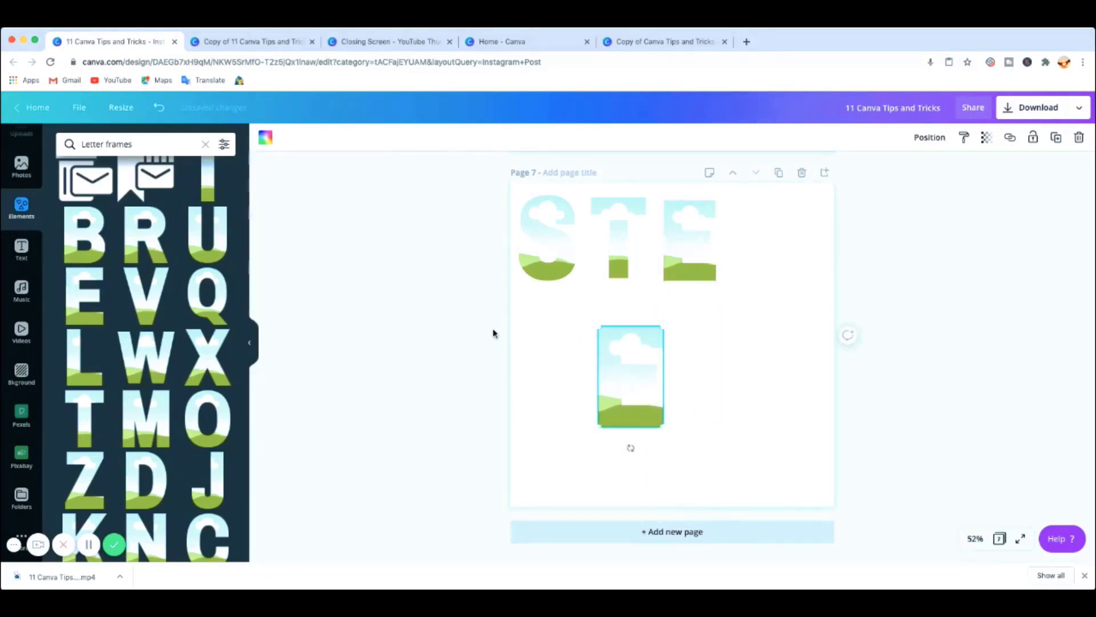
Add a V letter frame, shrink it, and place it and the spare E frame at the end of the letter row.
click(144, 301)
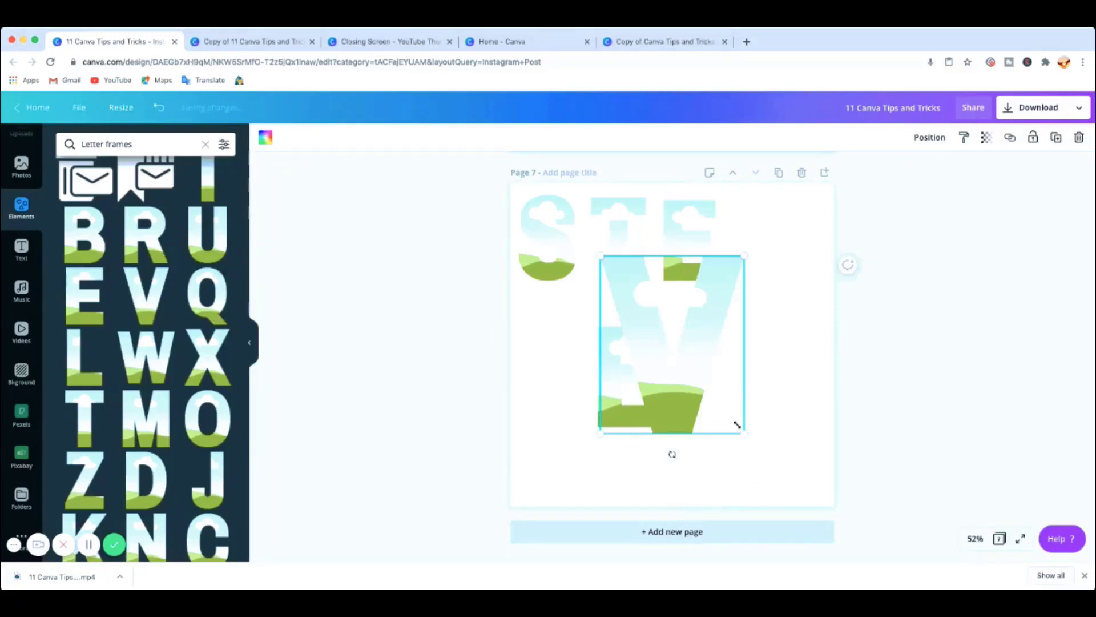
drag(737, 425, 676, 349)
drag(646, 291, 766, 234)
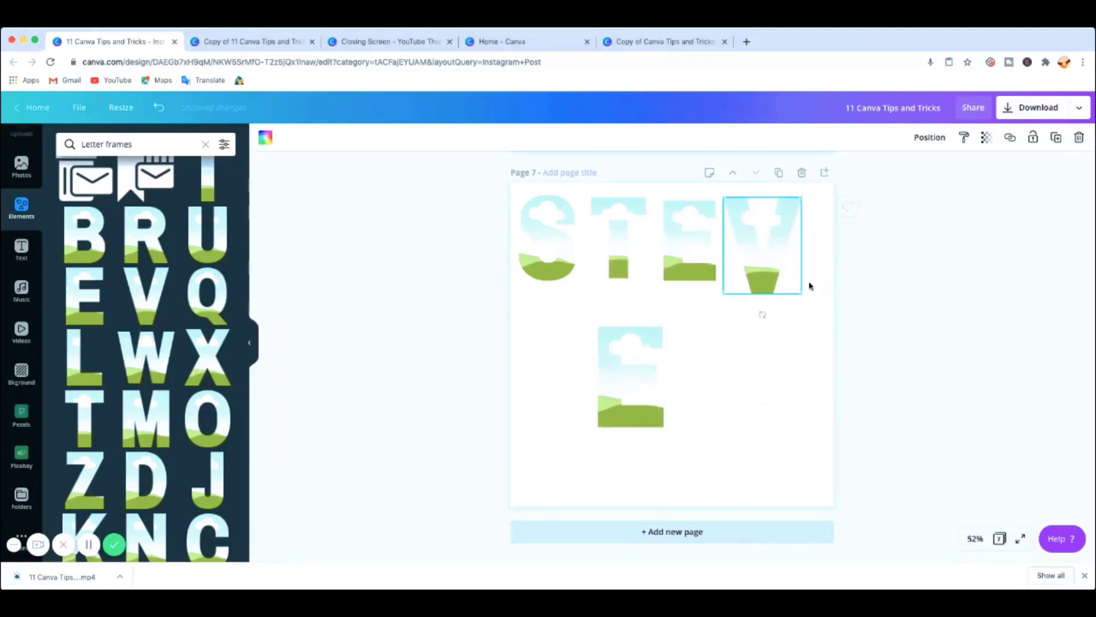
drag(800, 295, 761, 262)
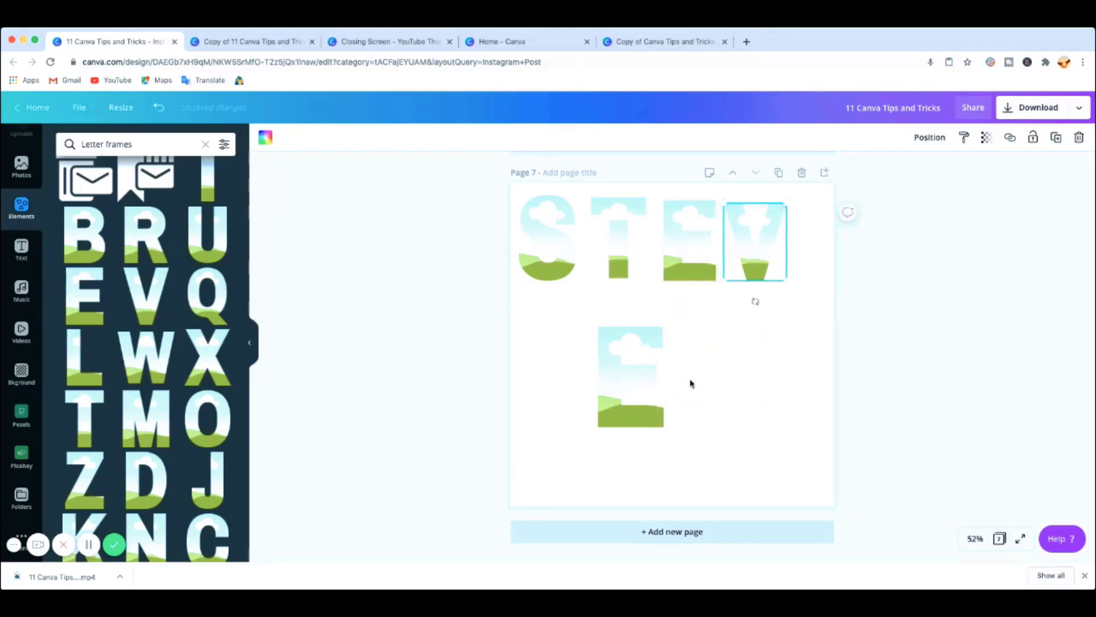
click(641, 374)
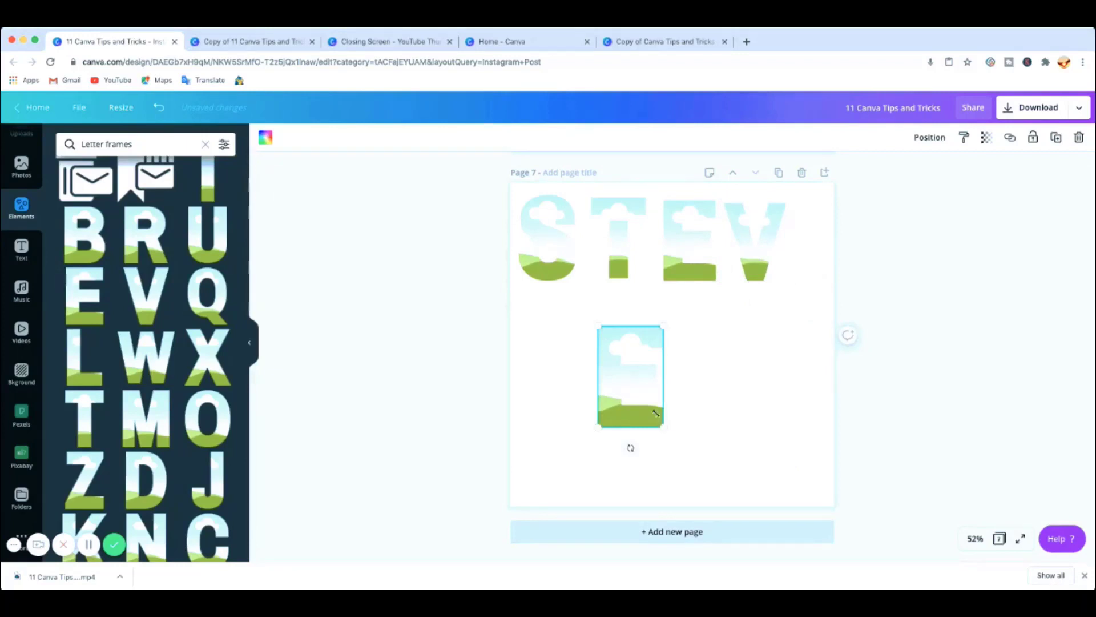
drag(656, 413, 795, 266)
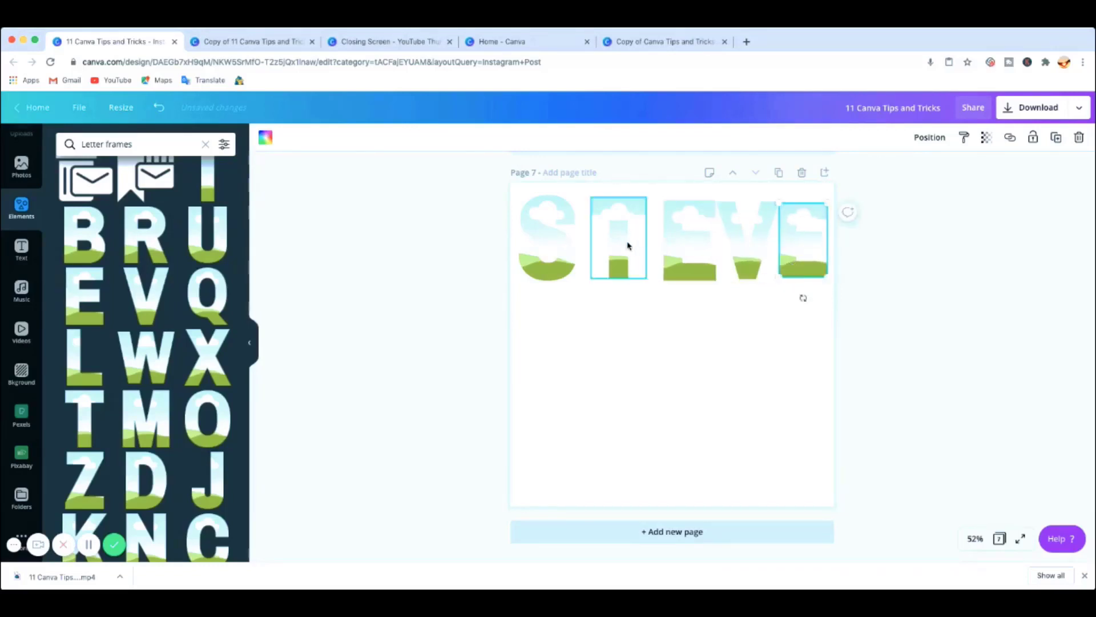
Tighten the spacing between the letter frames and adjust the last E and the S to match the row.
drag(625, 246, 612, 246)
drag(675, 257, 645, 255)
drag(748, 271, 719, 266)
mouse_move(794, 275)
mouse_down()
mouse_move(778, 270)
mouse_move(813, 279)
mouse_up()
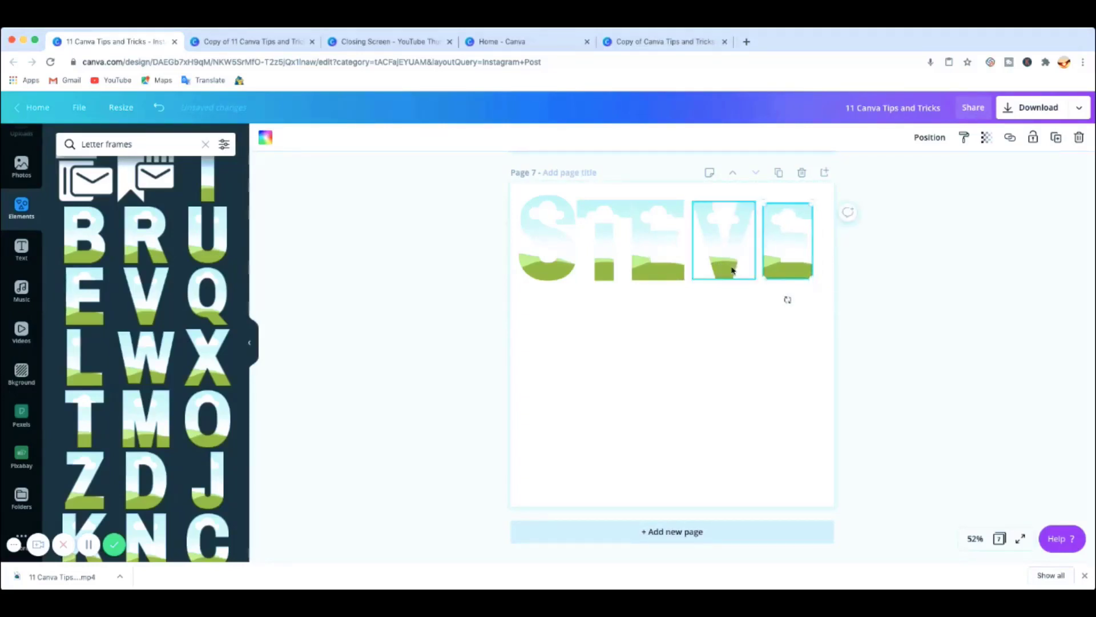
click(566, 245)
drag(561, 257, 567, 279)
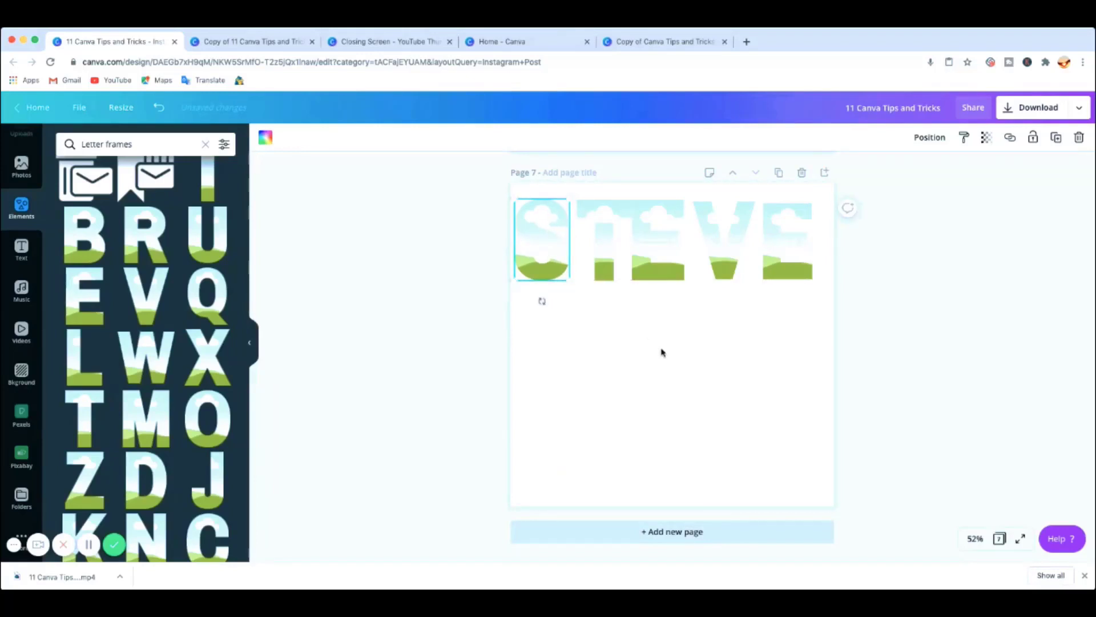
Browse the Pexels library for the orange-lit concert crowd photo and fill the S frame with it.
click(27, 418)
scroll(130, 393, down, 1)
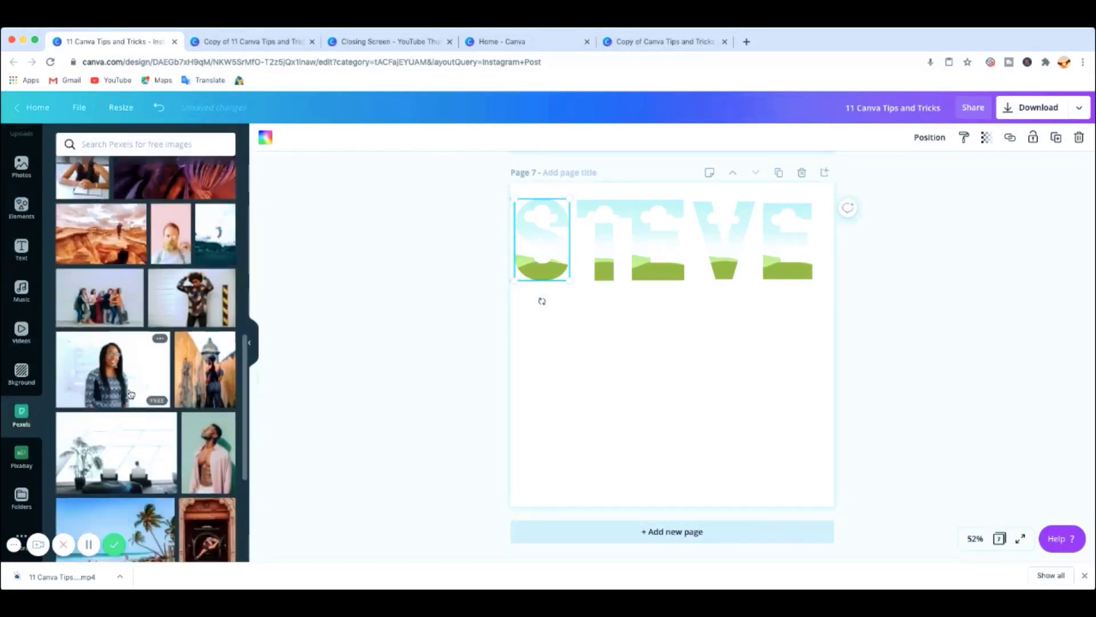
scroll(130, 393, down, 10)
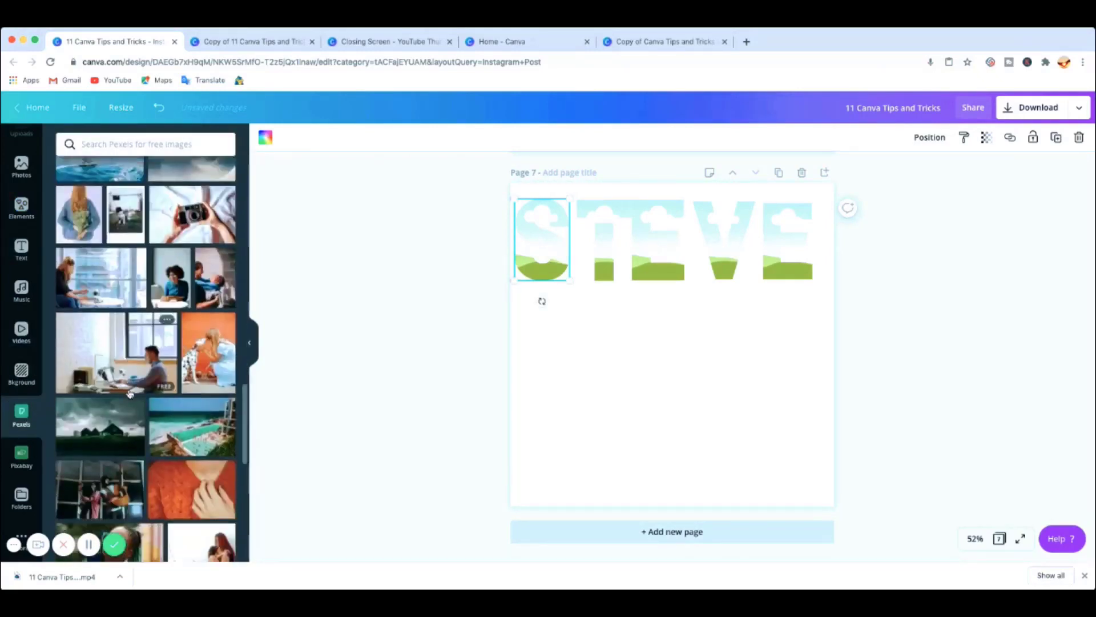
scroll(130, 394, down, 8)
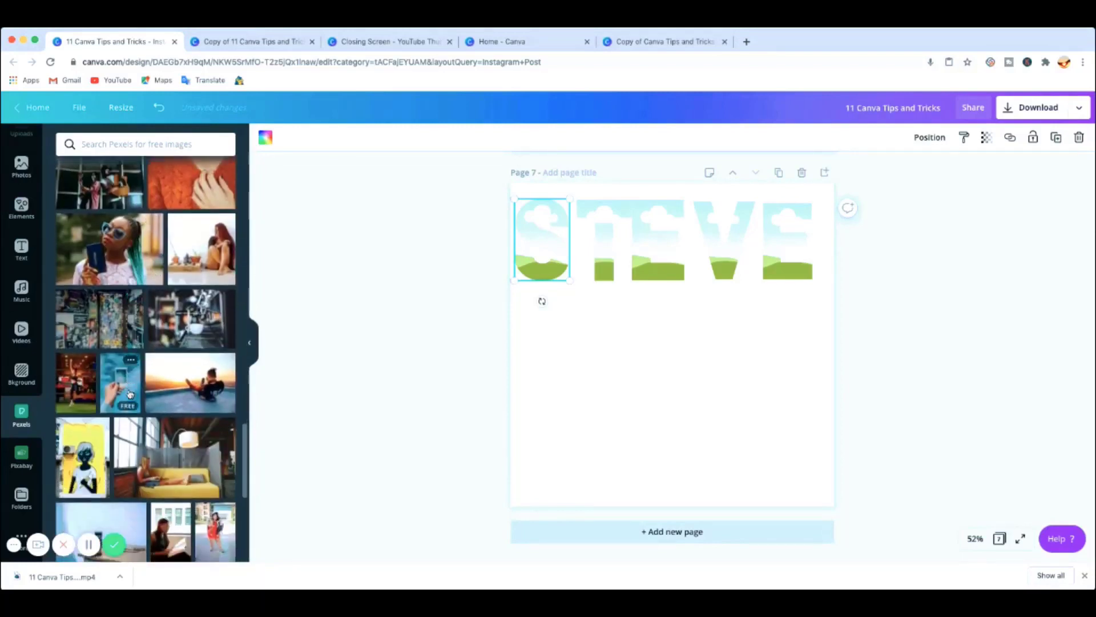
scroll(131, 393, down, 8)
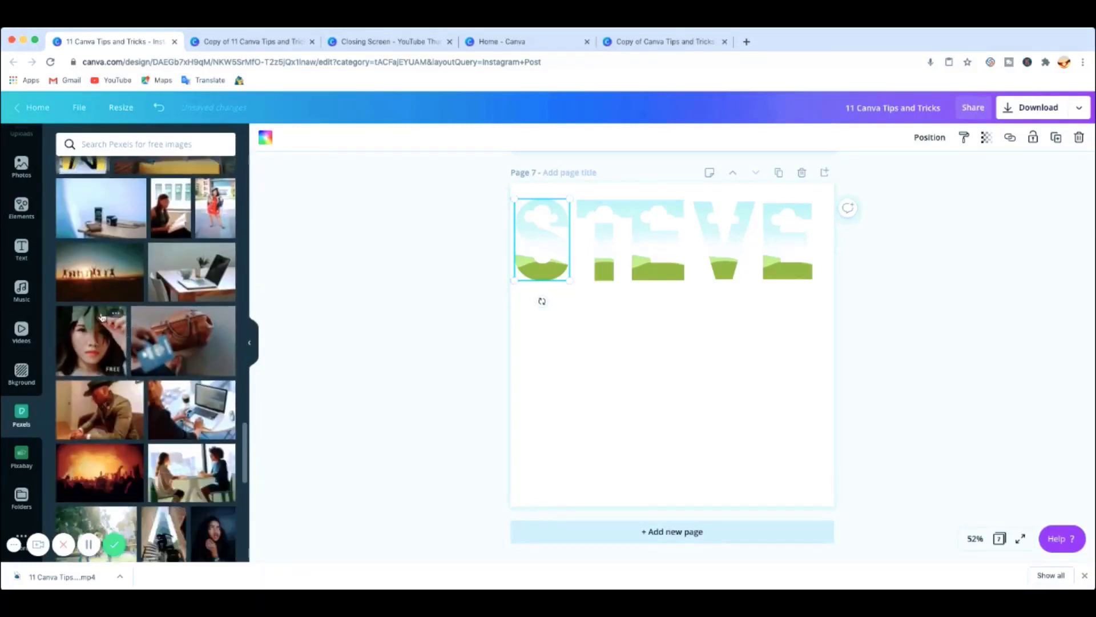
scroll(136, 437, down, 1)
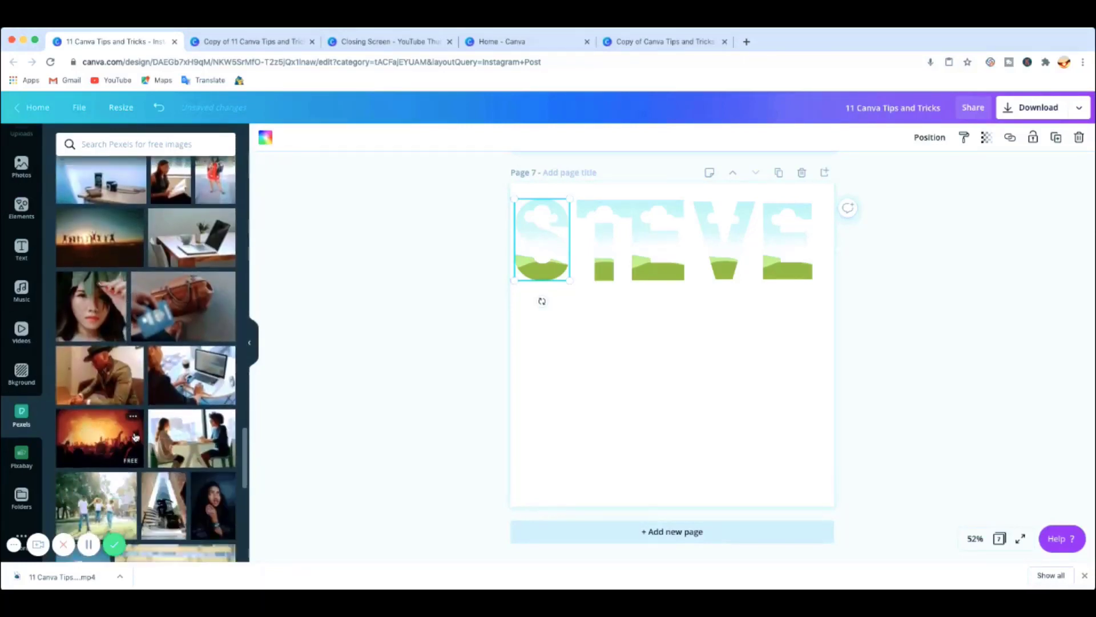
click(108, 439)
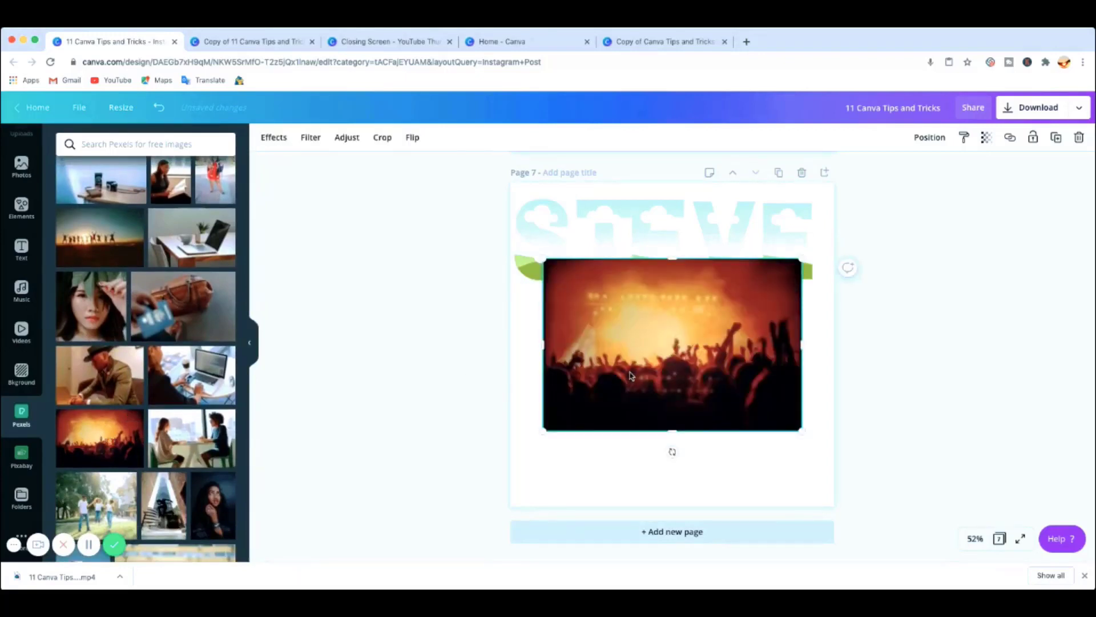
drag(629, 331, 554, 246)
Add the same concert crowd photo again and fill the T frame with it, then select the adjacent E frame.
click(599, 252)
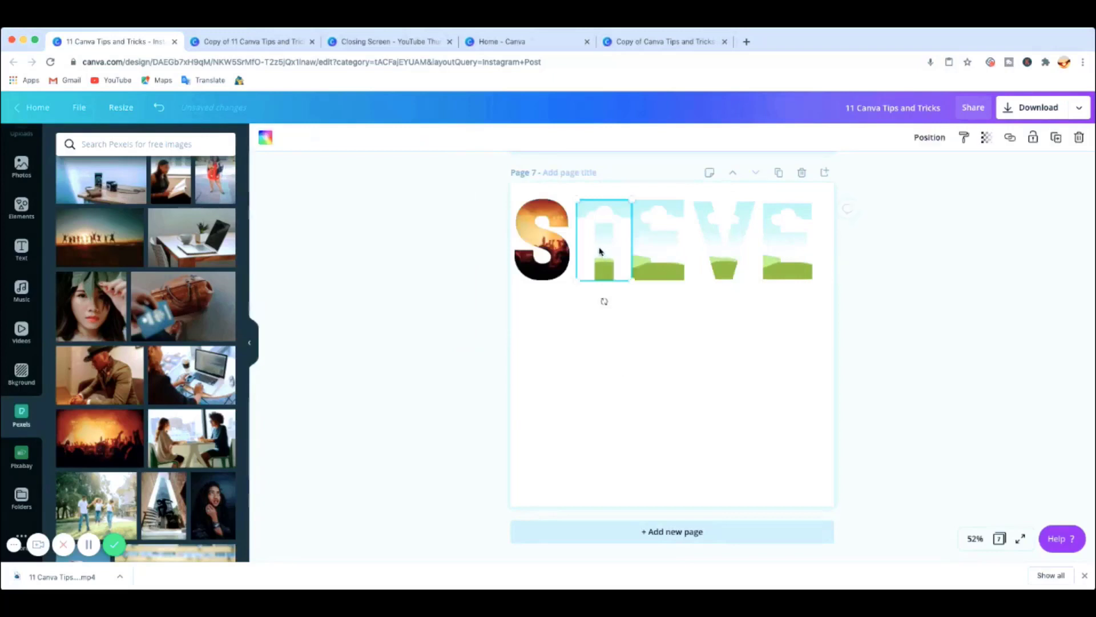
click(108, 460)
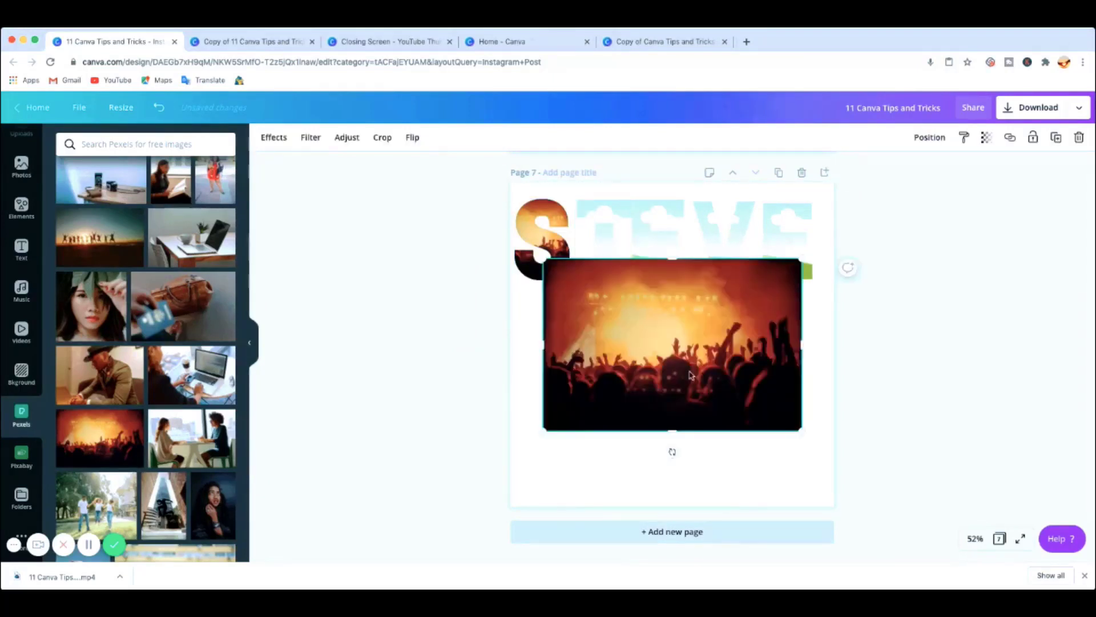
drag(631, 316, 612, 264)
click(671, 223)
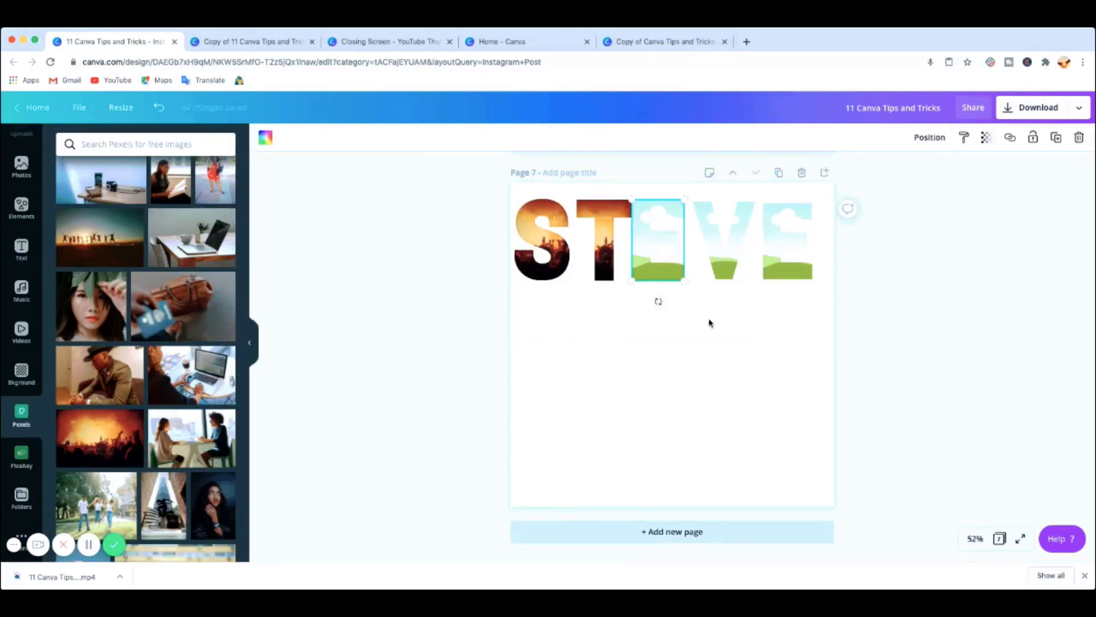
Add the orange-lit concert crowd photo twice more and fill the first E frame and the V frame with it.
click(74, 440)
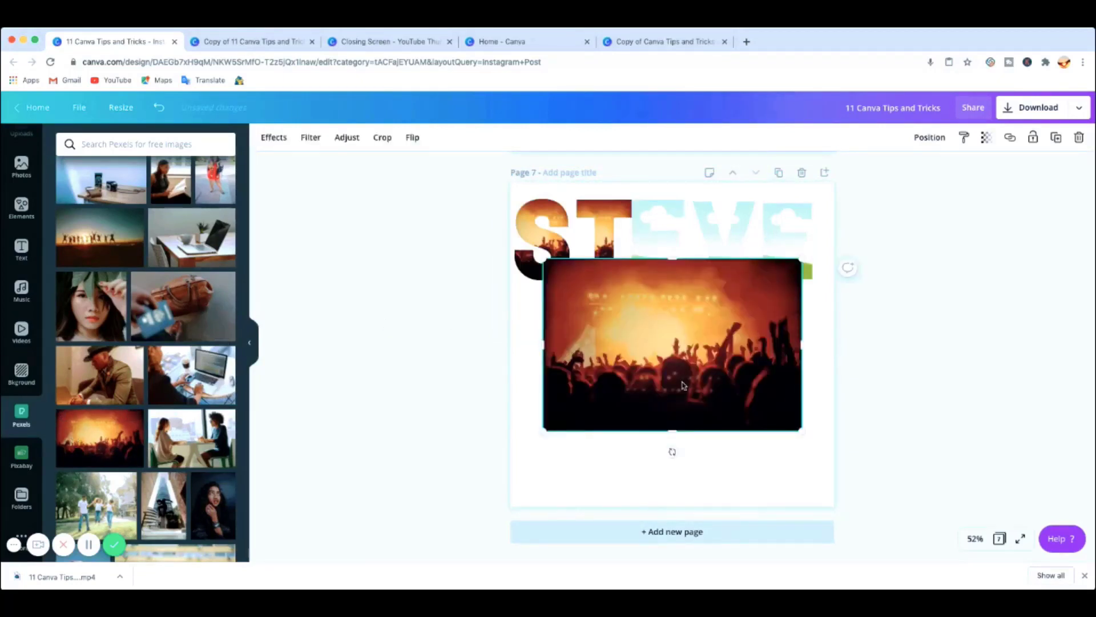
drag(680, 357, 658, 240)
click(723, 286)
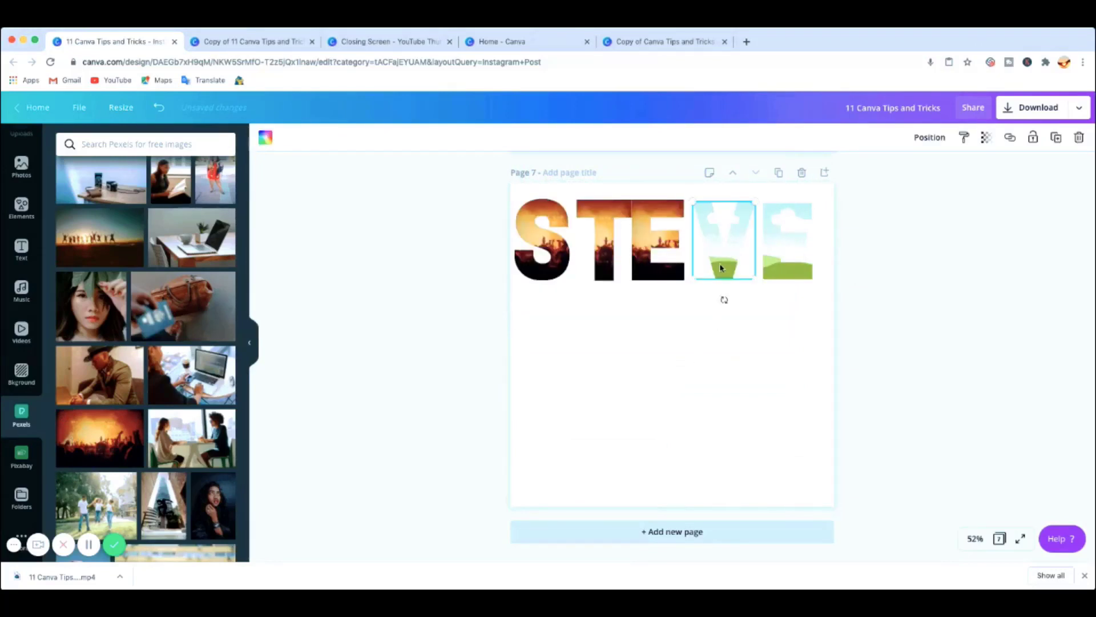
click(133, 442)
drag(717, 339, 727, 260)
Fill the last E frame with the same concert crowd photo and shift the E, V and E letters to even out the row's spacing.
drag(754, 306, 787, 274)
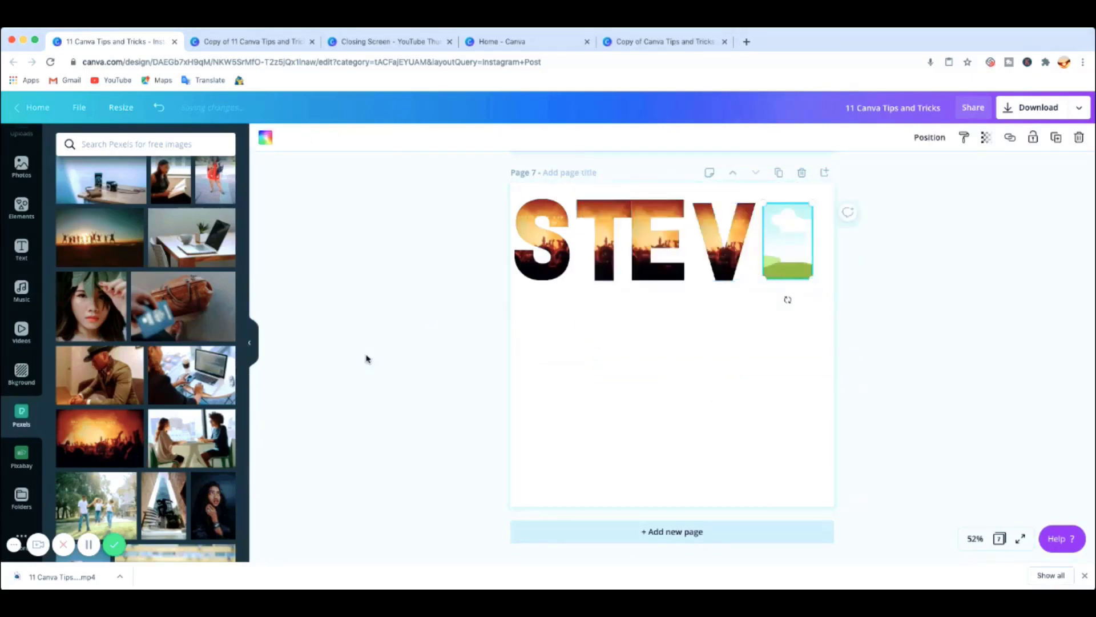
click(101, 440)
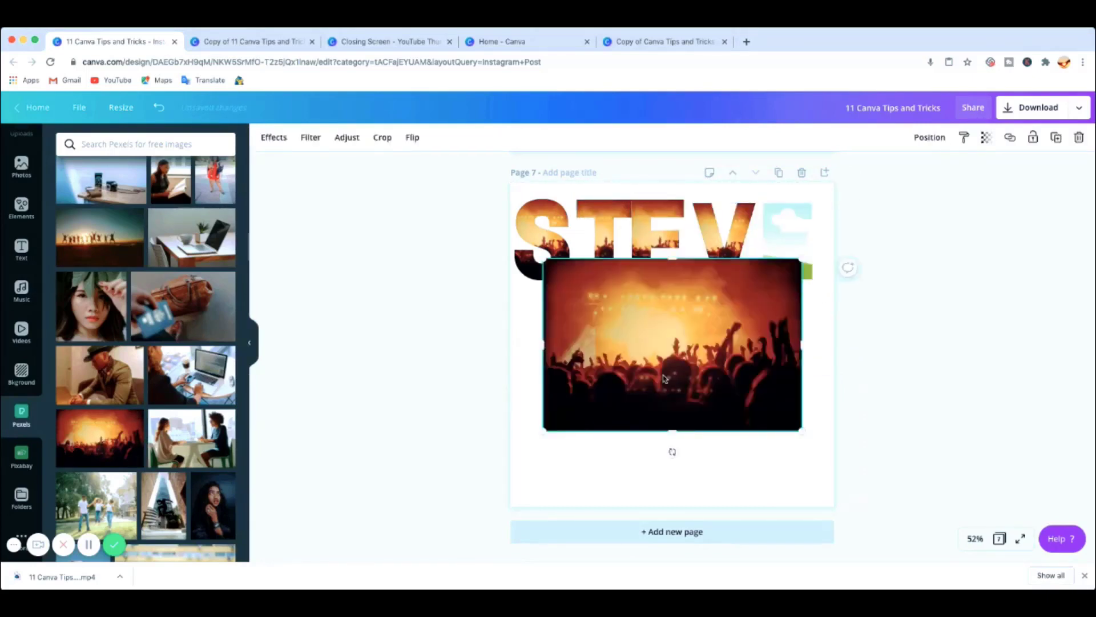
drag(666, 360, 788, 274)
click(649, 251)
drag(651, 251, 778, 246)
click(706, 326)
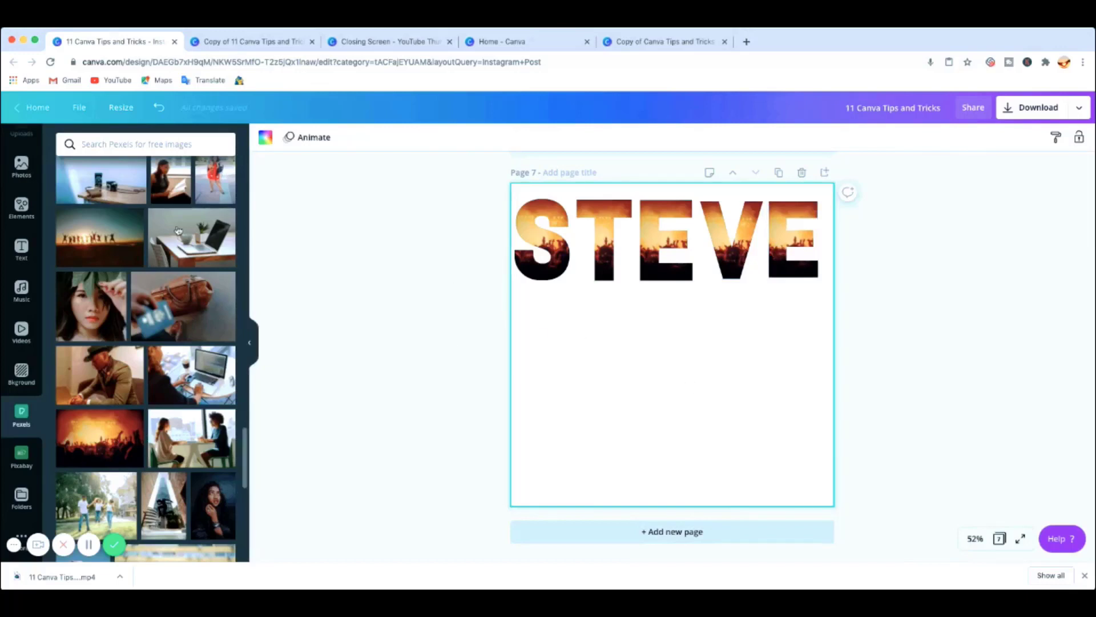
Try several document and brand colours as the page background, including peach, cyan, white, blue, pale blue and light pink.
click(267, 138)
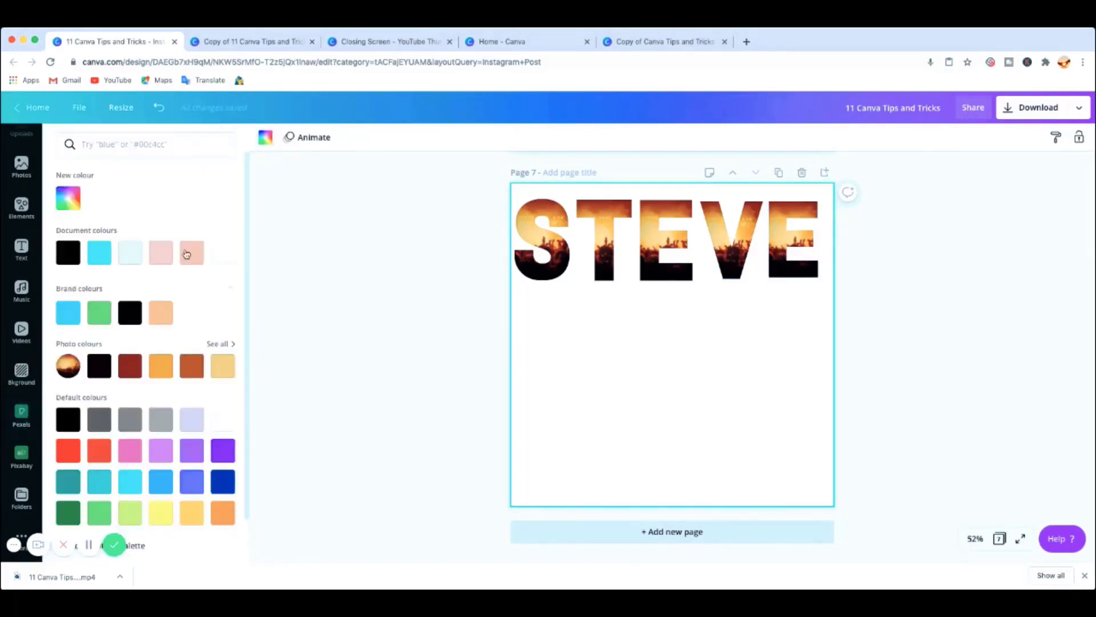
click(160, 263)
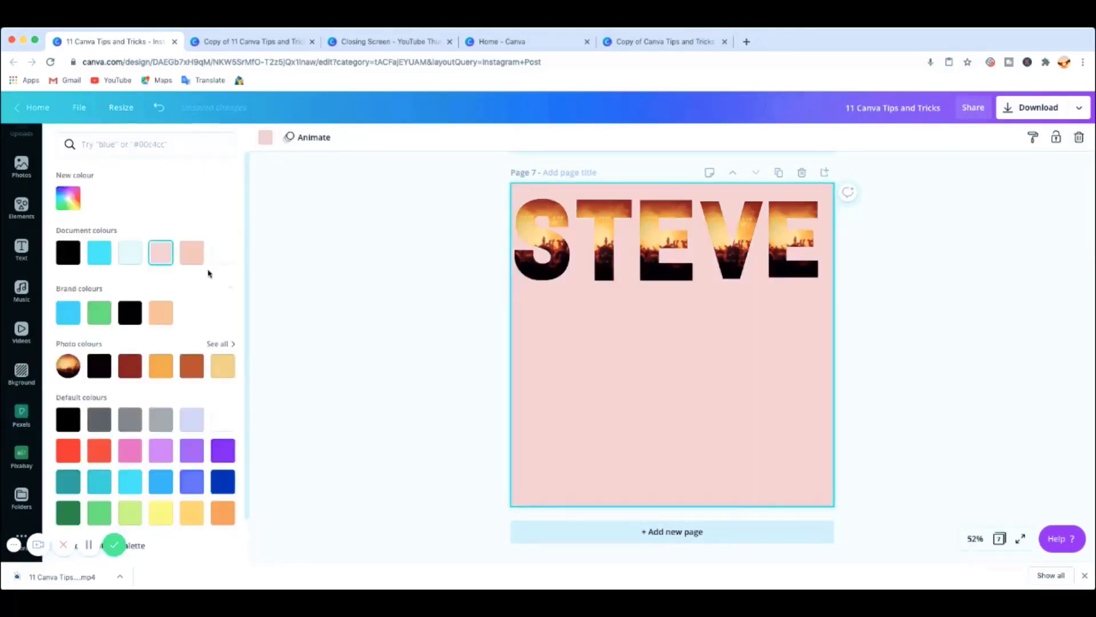
click(194, 255)
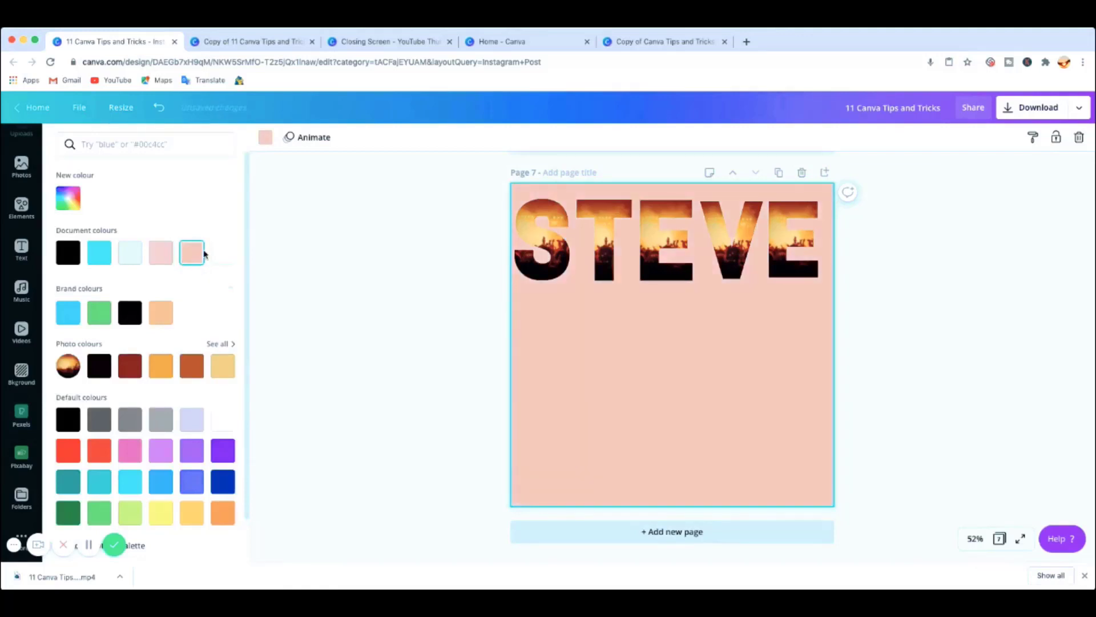
click(99, 254)
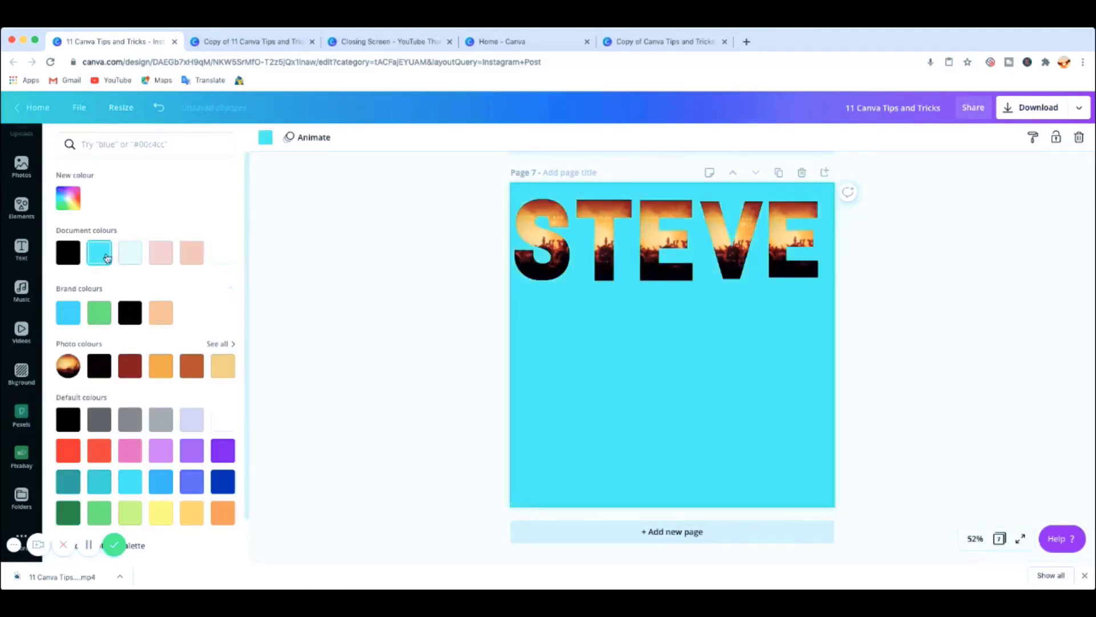
click(223, 252)
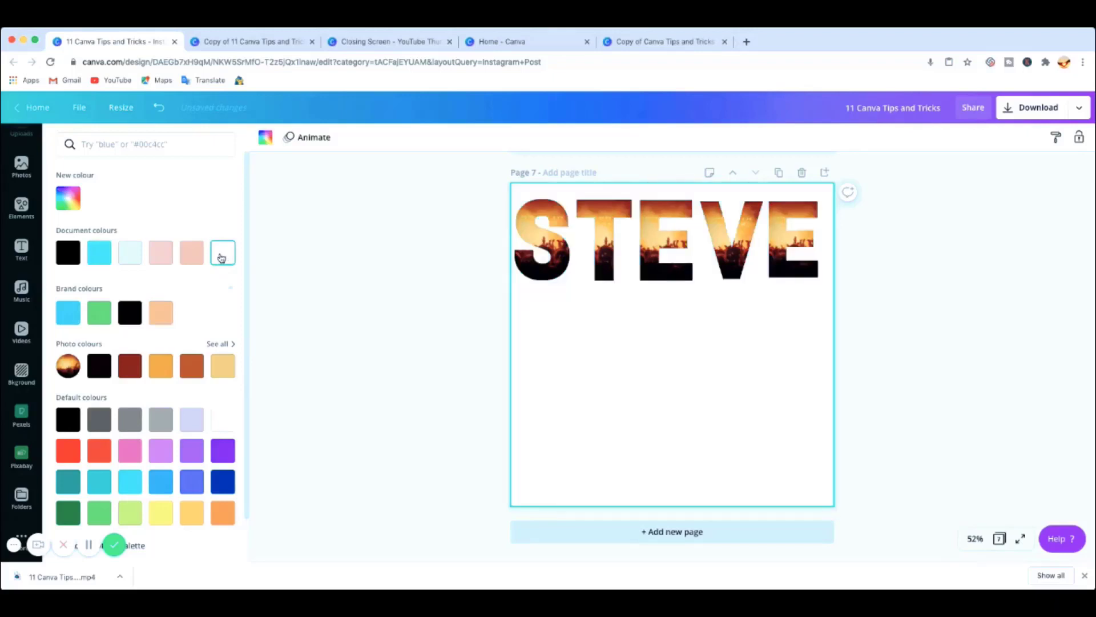
click(68, 320)
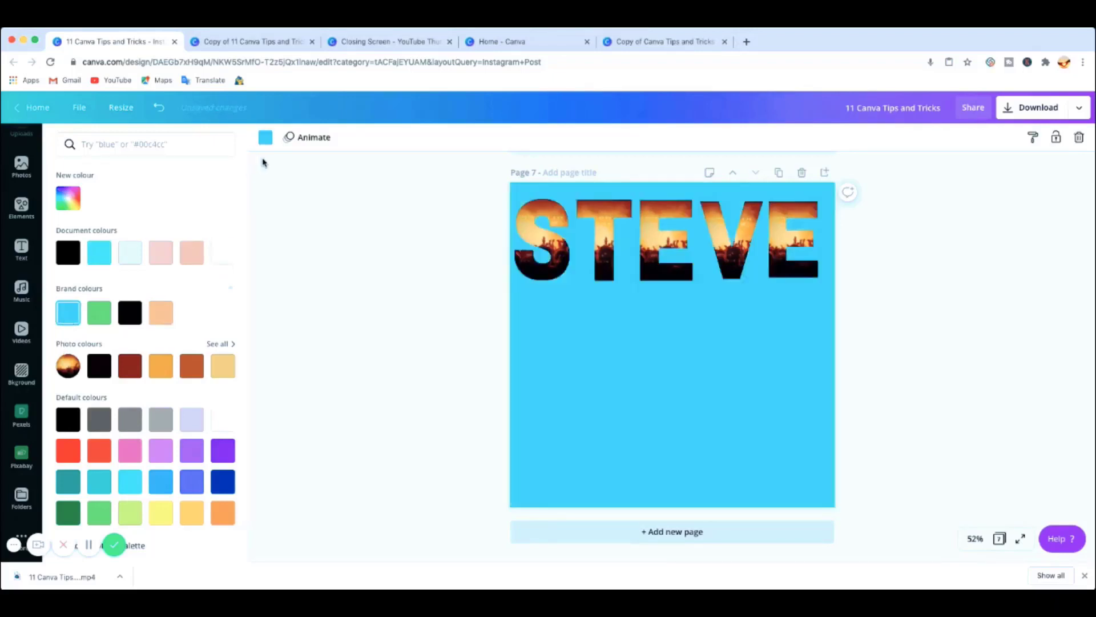
click(127, 256)
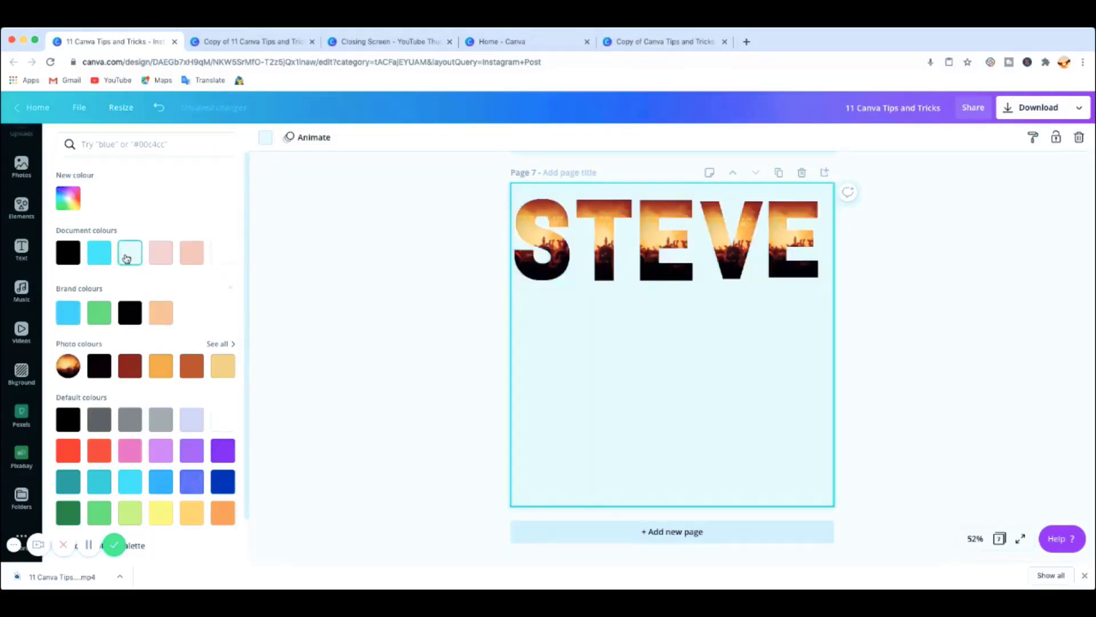
click(161, 252)
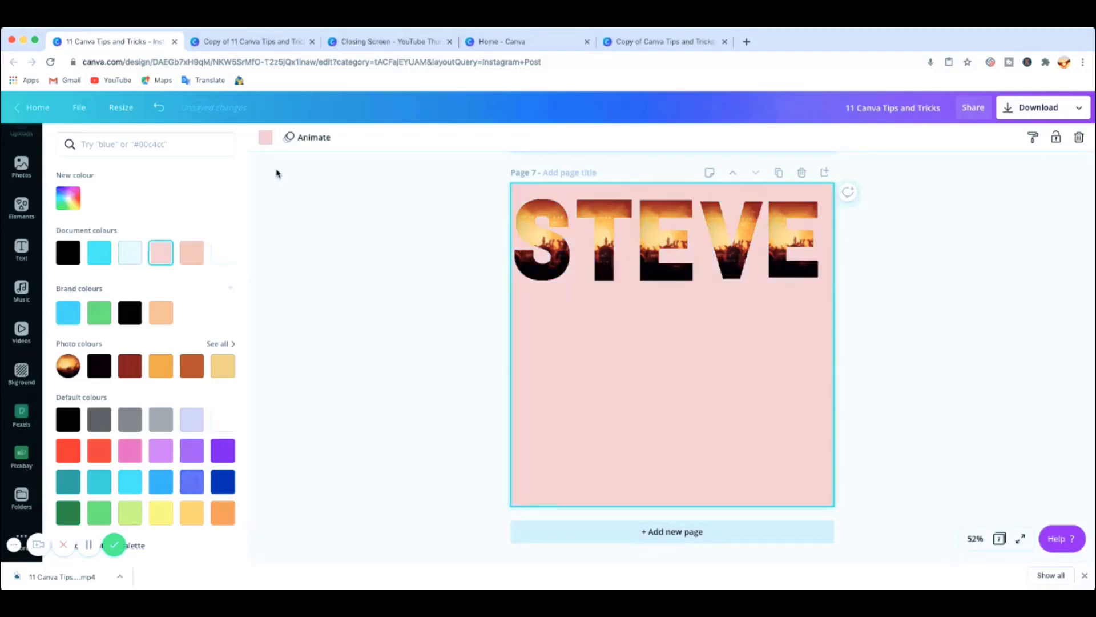
Set the page background to a custom pale pink, #f6e2df, using the new colour picker.
click(272, 143)
click(268, 140)
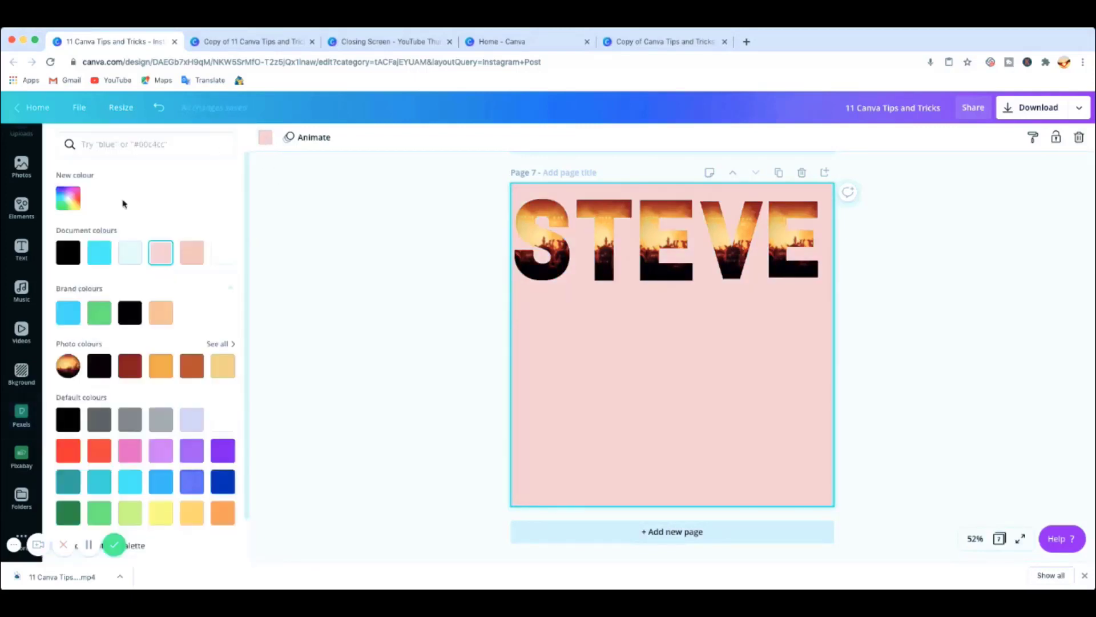
click(68, 205)
click(100, 234)
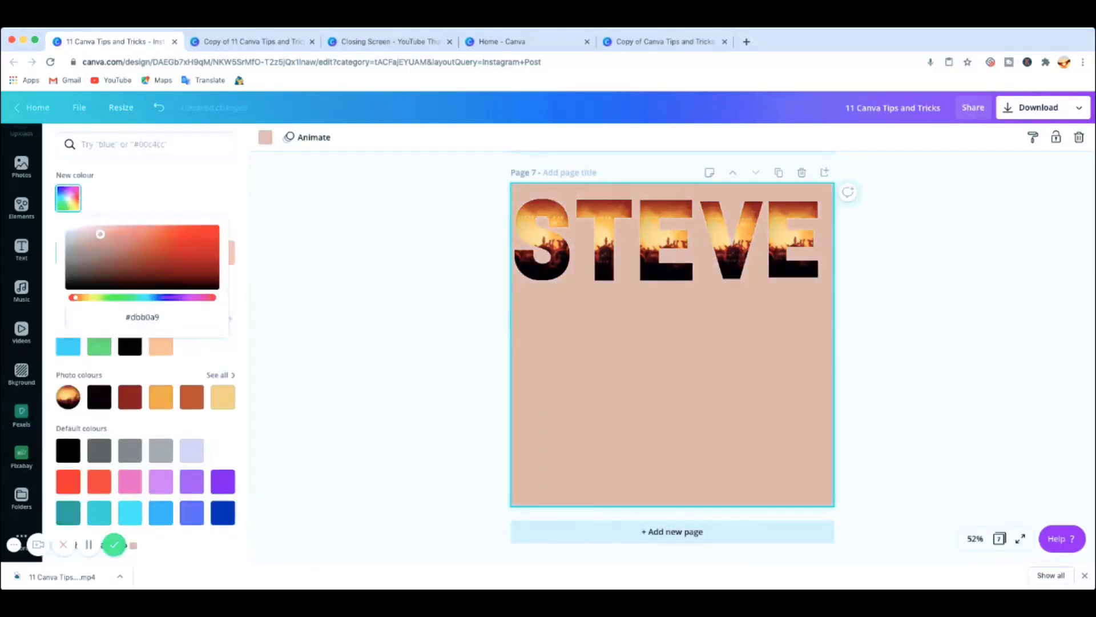
drag(109, 232, 79, 229)
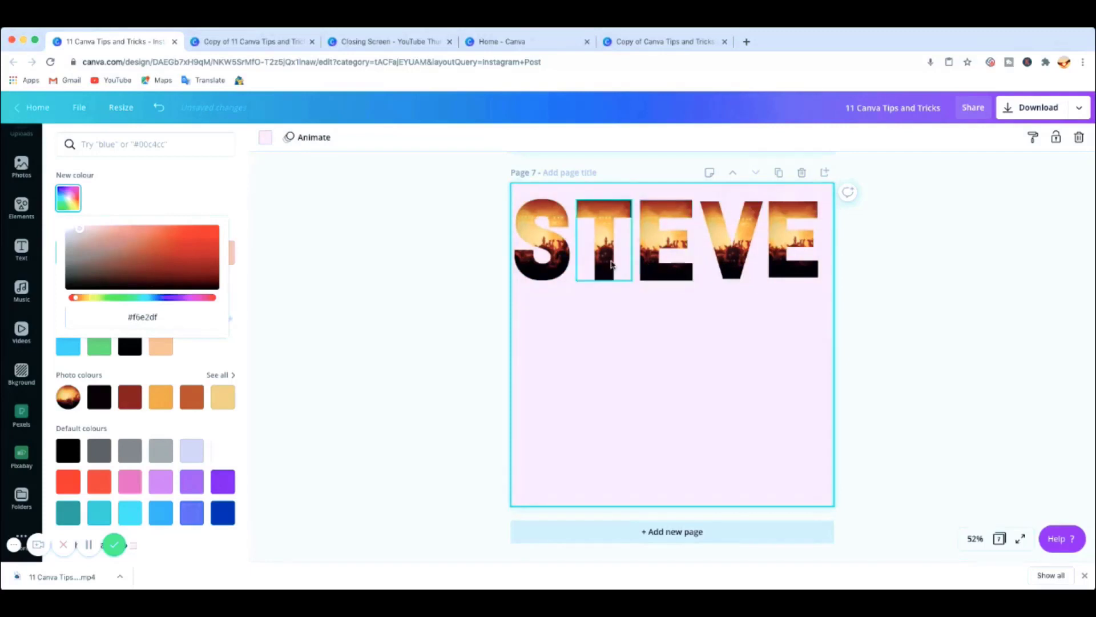
Scatter the T, first E and V letters across the page below the row, leaving the S and last E in place.
drag(610, 257, 588, 390)
drag(661, 284, 671, 323)
drag(731, 267, 755, 424)
click(588, 374)
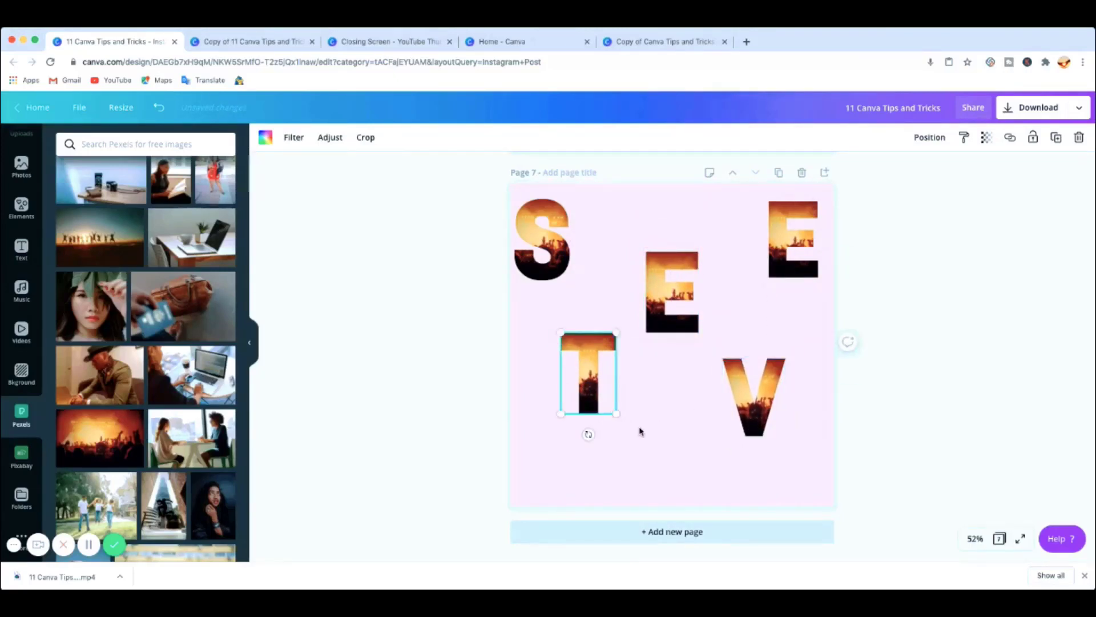
click(669, 442)
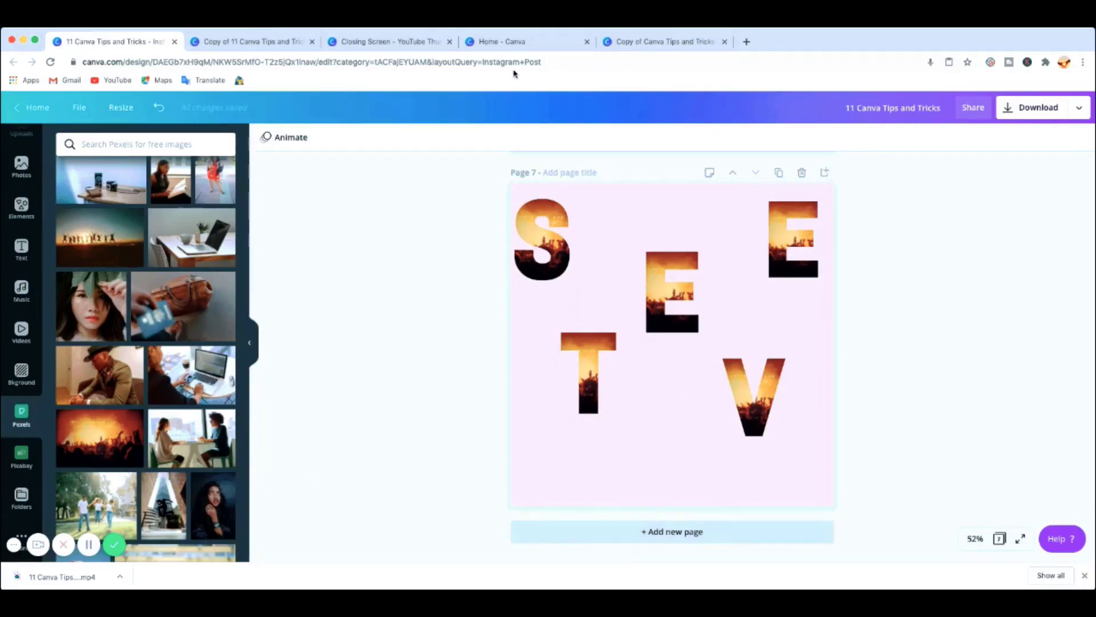
Switch to the Closing Screen design and show it in full screen.
click(244, 44)
click(396, 42)
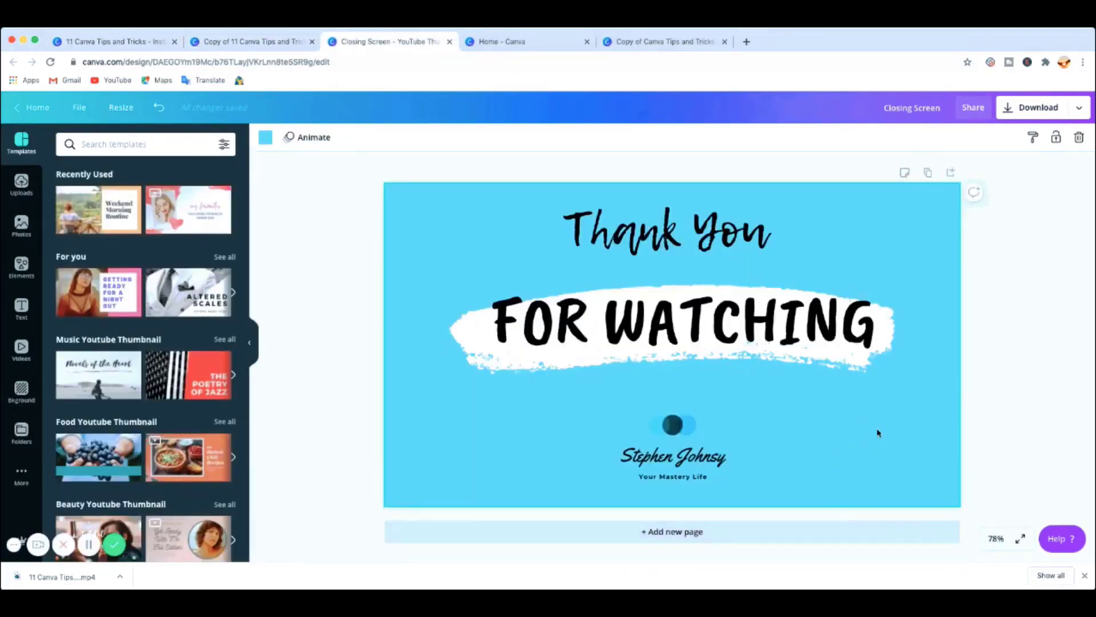
click(1020, 540)
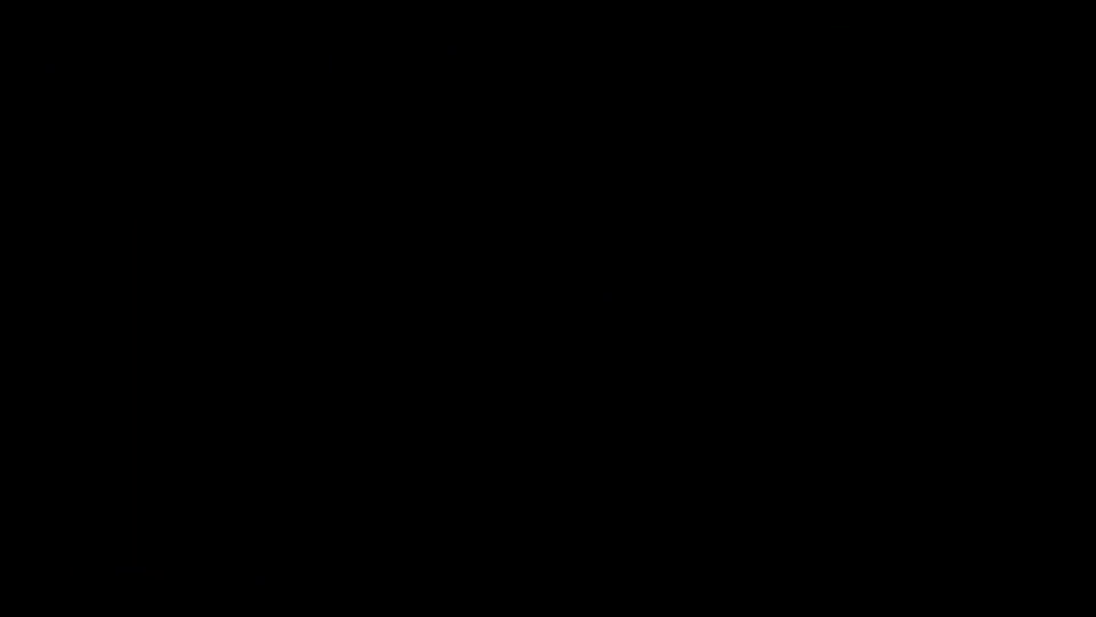